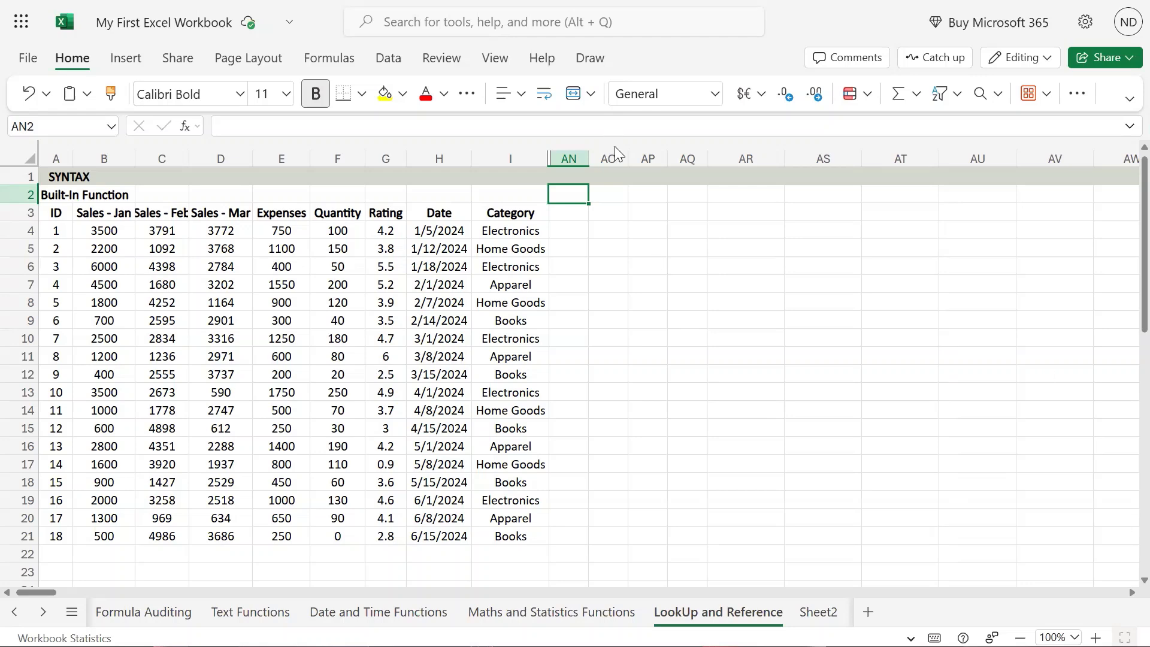
Widen column AN slightly and enter the heading SEQUENCE in cell AN2
{"action": "left_click_drag", "start_coordinate": [610, 157], "coordinate": [614, 157]}
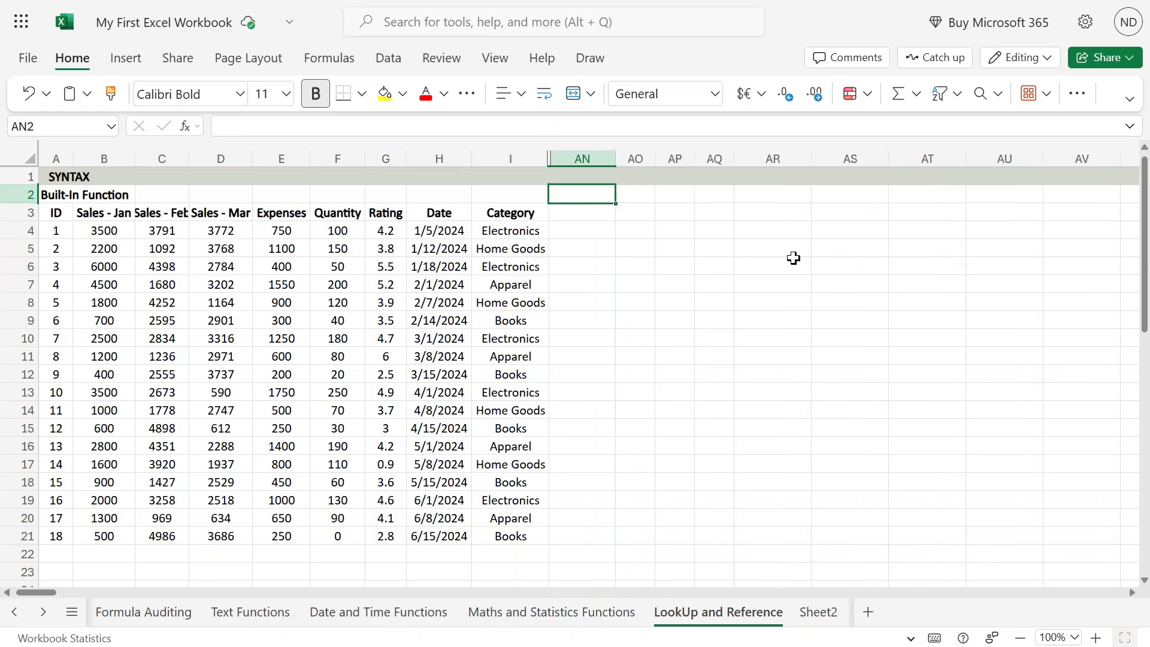
{"action": "type", "text": "SEQUENCE"}
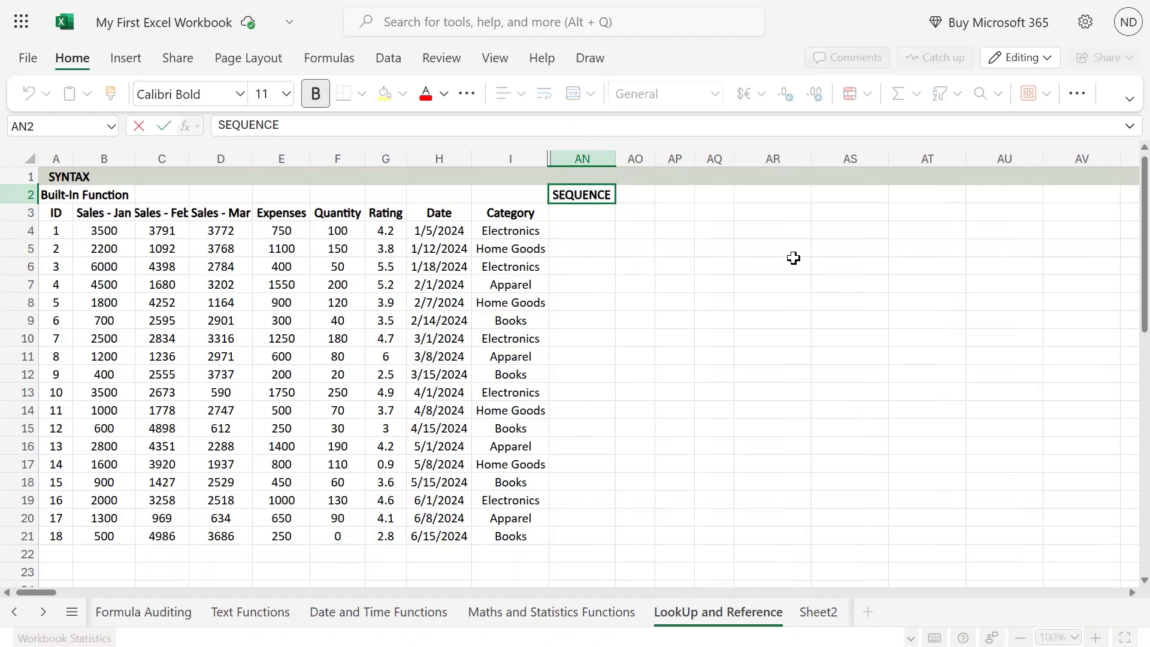
{"action": "key", "text": "Return"}
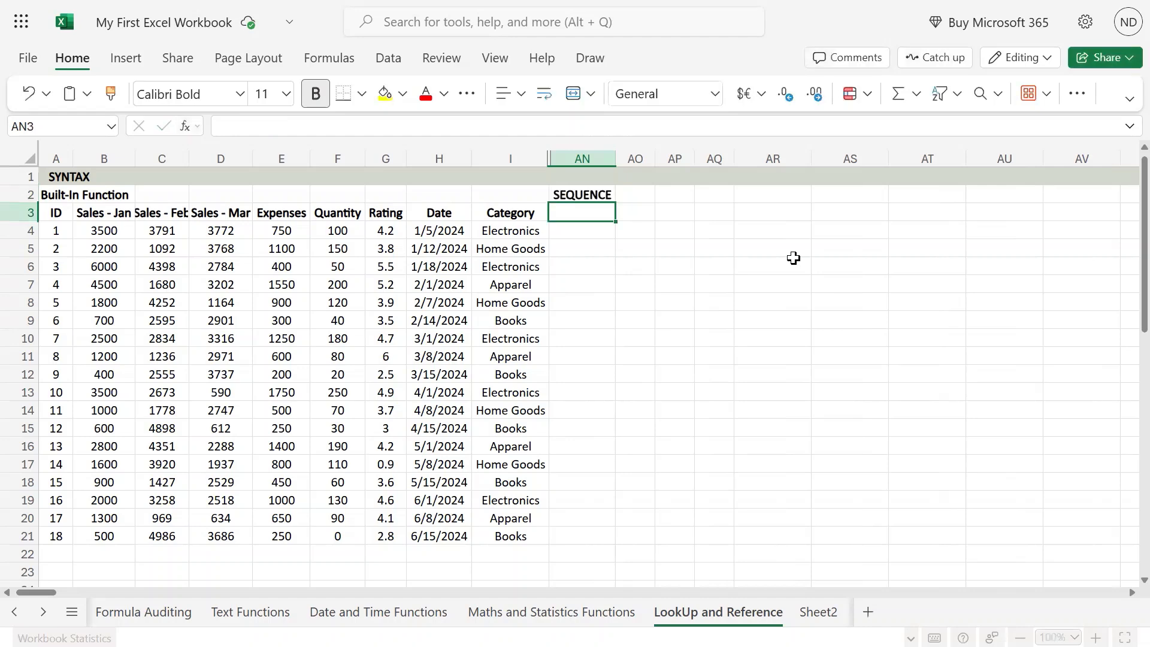
Widen column AN a little more and begin a syntax note in cell AN1 with the function name SEQUENCE
{"action": "key", "text": "Up"}
{"action": "key", "text": "Up"}
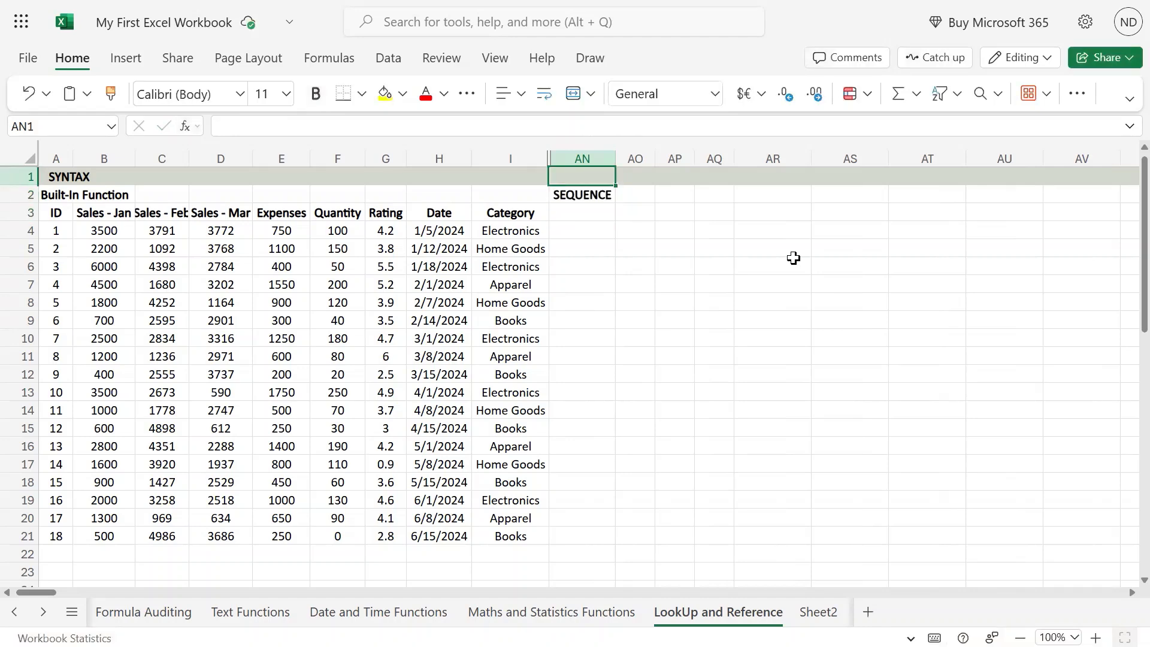
{"action": "left_click_drag", "start_coordinate": [615, 158], "coordinate": [625, 170]}
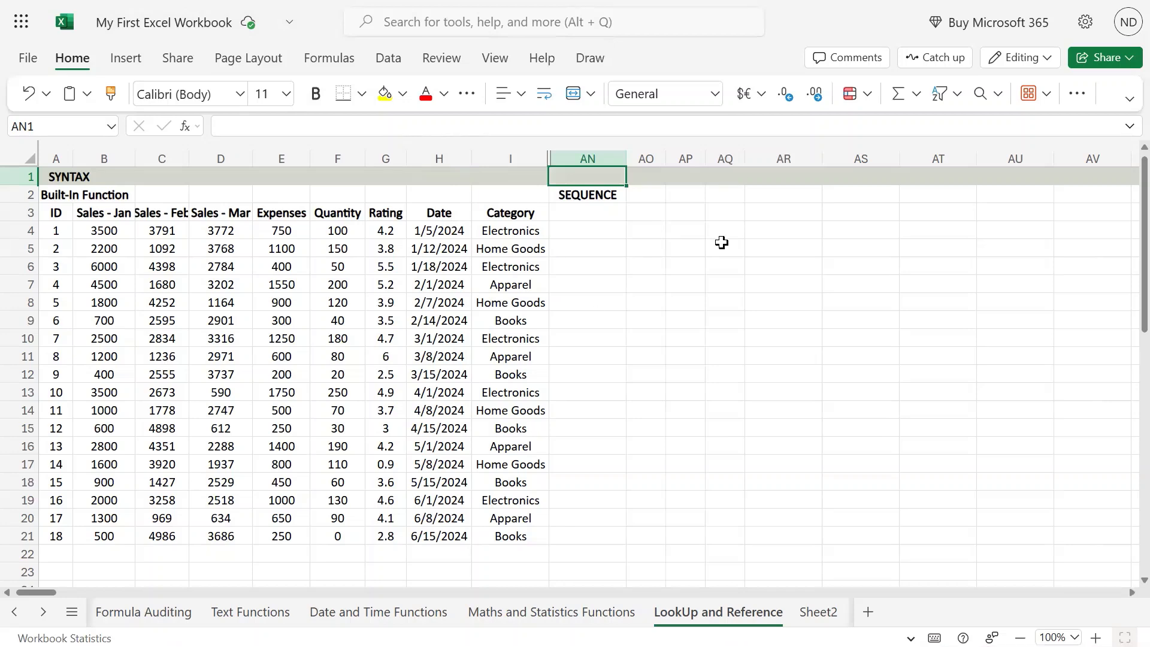
{"action": "type", "text": "SEWQUENCE"}
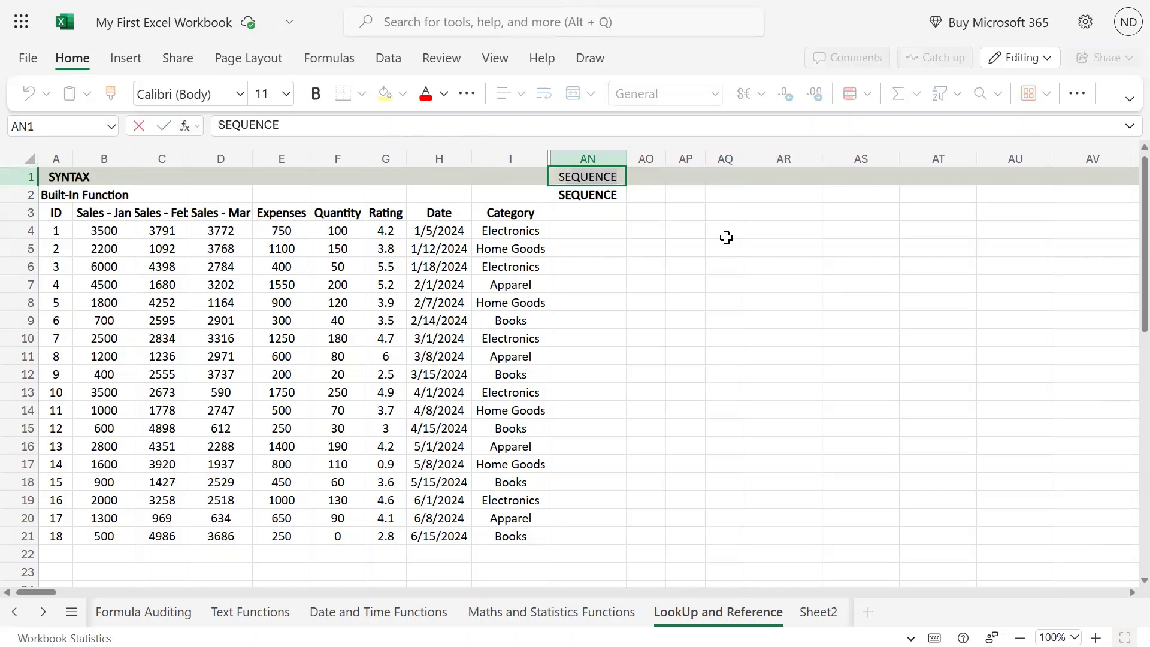
{"action": "key", "text": "BackSpace"}
{"action": "key", "text": "BackSpace"}
{"action": "key", "text": "BackSpace"}
{"action": "type", "text": "Q"}
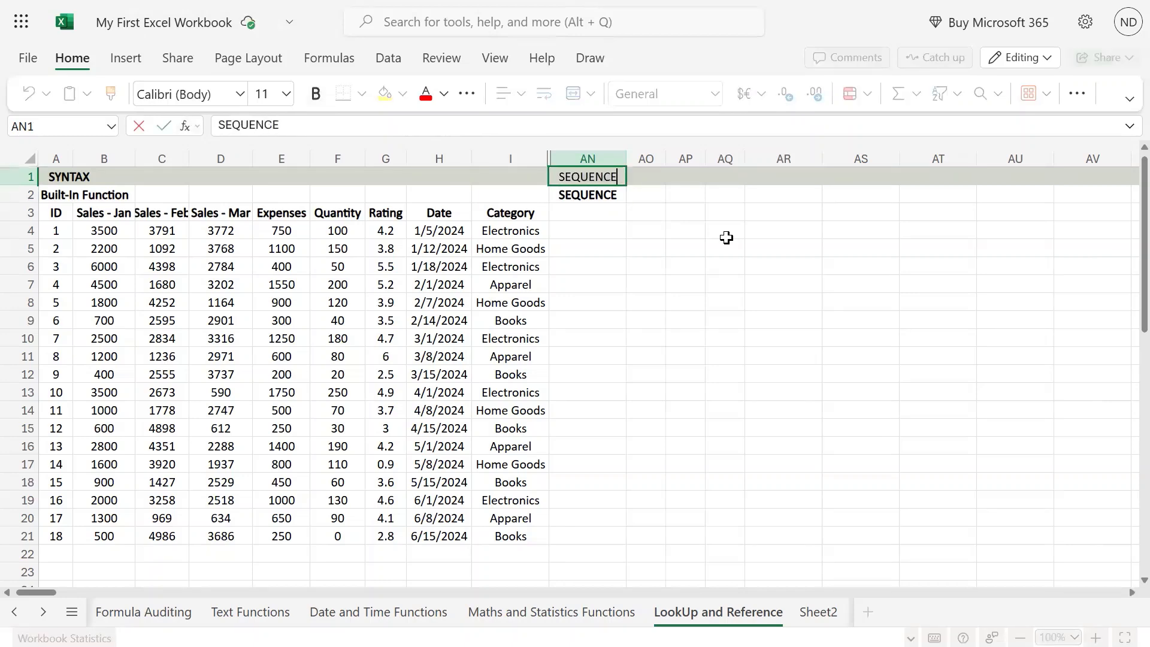
{"action": "type", "text": "(ROWS"}
Extend the syntax note in AN1 with an opening parenthesis and the arguments r, [c and start, separated by commas
{"action": "key", "text": "BackSpace"}
{"action": "key", "text": "BackSpace"}
{"action": "key", "text": "BackSpace"}
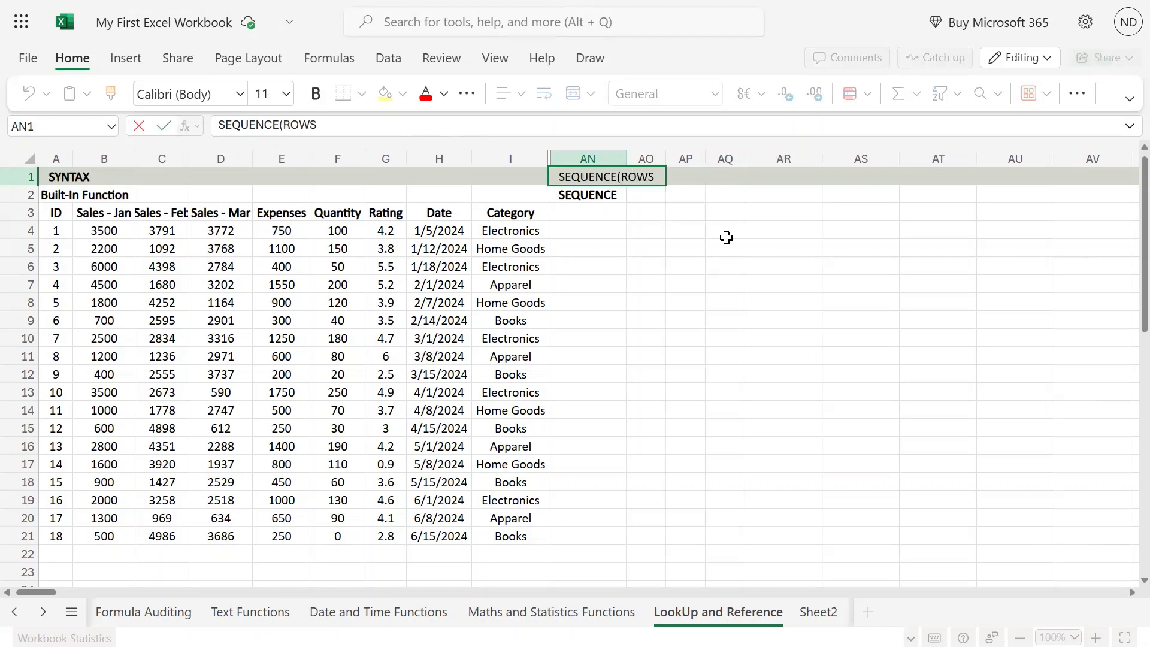
{"action": "key", "text": "BackSpace"}
{"action": "type", "text": "w"}
{"action": "key", "text": "BackSpace"}
{"action": "type", "text": "r, [c ,"}
{"action": "type", "text": "start"}
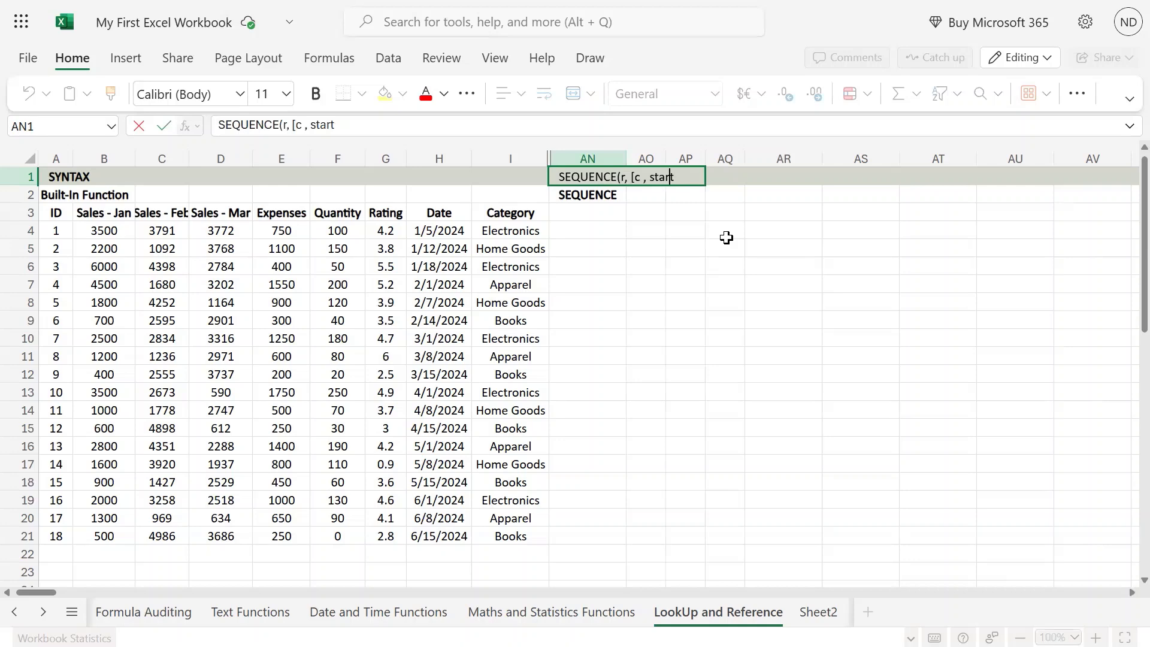
Bracket the optional arguments and add [step] so the AN1 note reads SEQUENCE(r, [c ], [start],[step])
{"action": "key", "text": "Left"}
{"action": "key", "text": "Left"}
{"action": "key", "text": "Left"}
{"action": "key", "text": "Left"}
{"action": "key", "text": "Left"}
{"action": "key", "text": "Left"}
{"action": "key", "text": "Left"}
{"action": "type", "text": "]"}
{"action": "key", "text": "Right"}
{"action": "key", "text": "Right"}
{"action": "type", "text": "["}
{"action": "key", "text": "Right"}
{"action": "key", "text": "Right"}
{"action": "key", "text": "Right"}
{"action": "key", "text": "Right"}
{"action": "key", "text": "Right"}
{"action": "type", "text": "],["}
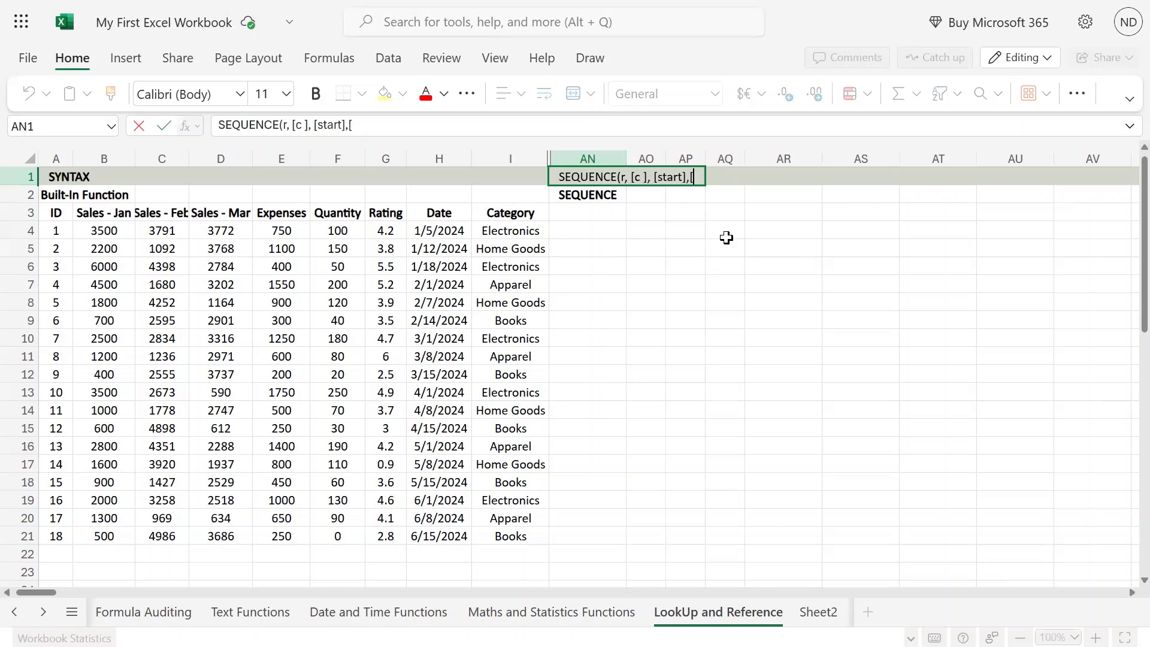
{"action": "type", "text": "step]"}
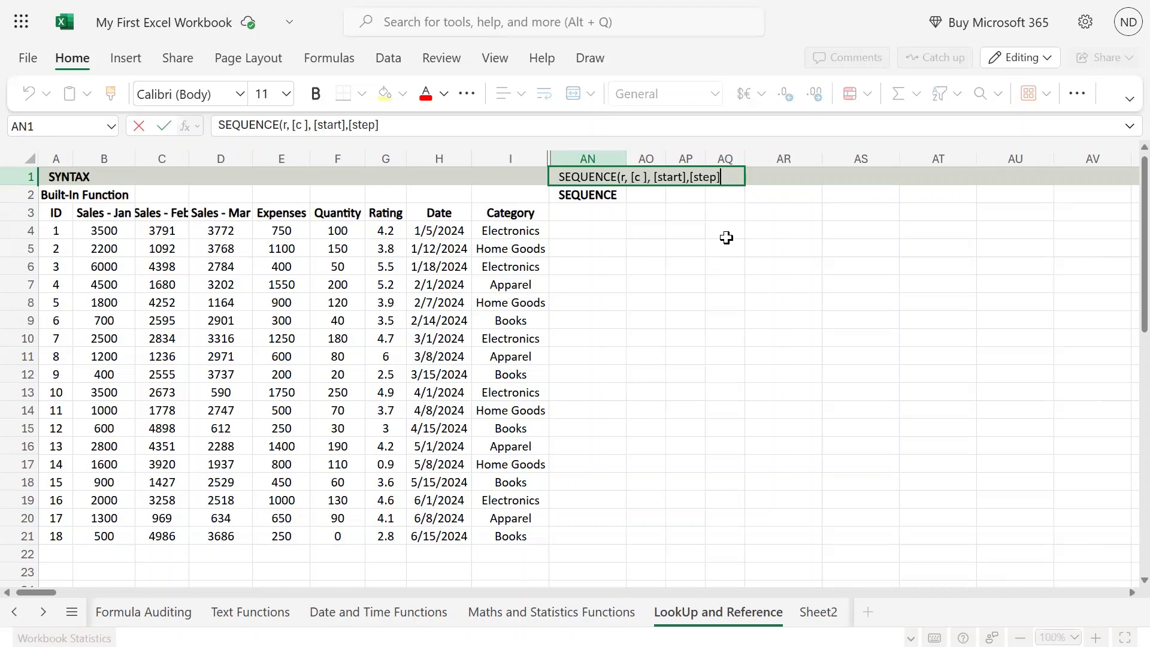
{"action": "type", "text": ")"}
{"action": "key", "text": "Return"}
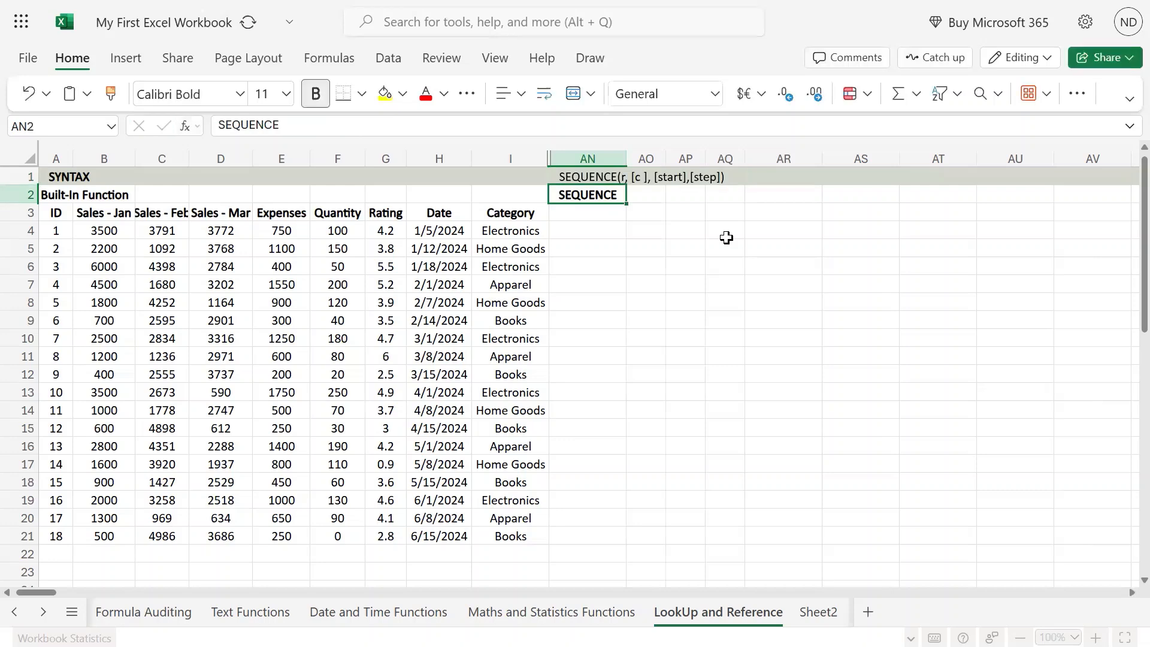
{"action": "key", "text": "Return"}
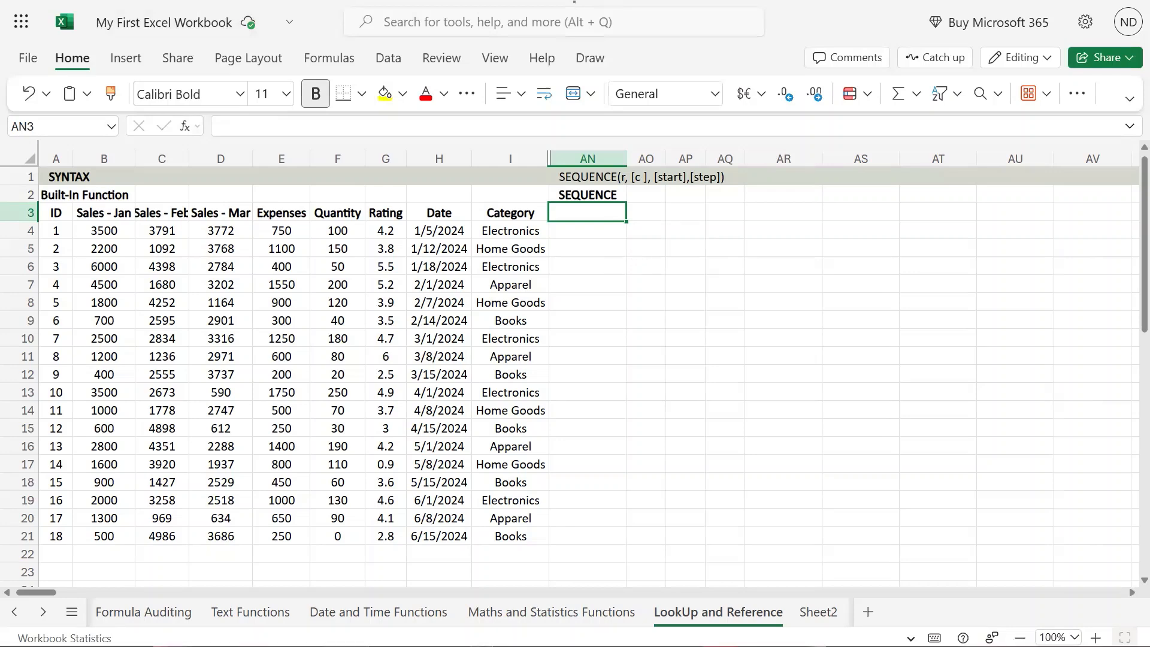
Examine the optional column and start arguments in the AN1 syntax note
{"action": "double_click", "coordinate": [643, 180]}
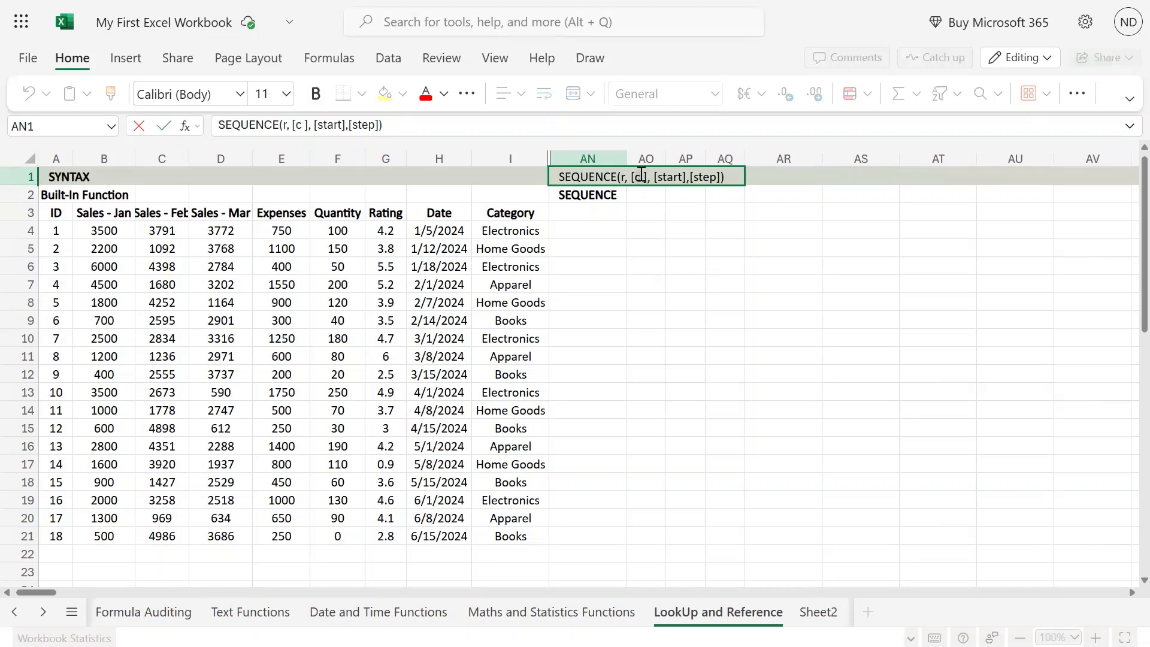
{"action": "double_click", "coordinate": [677, 177]}
{"action": "left_click", "coordinate": [664, 176]}
{"action": "double_click", "coordinate": [666, 176]}
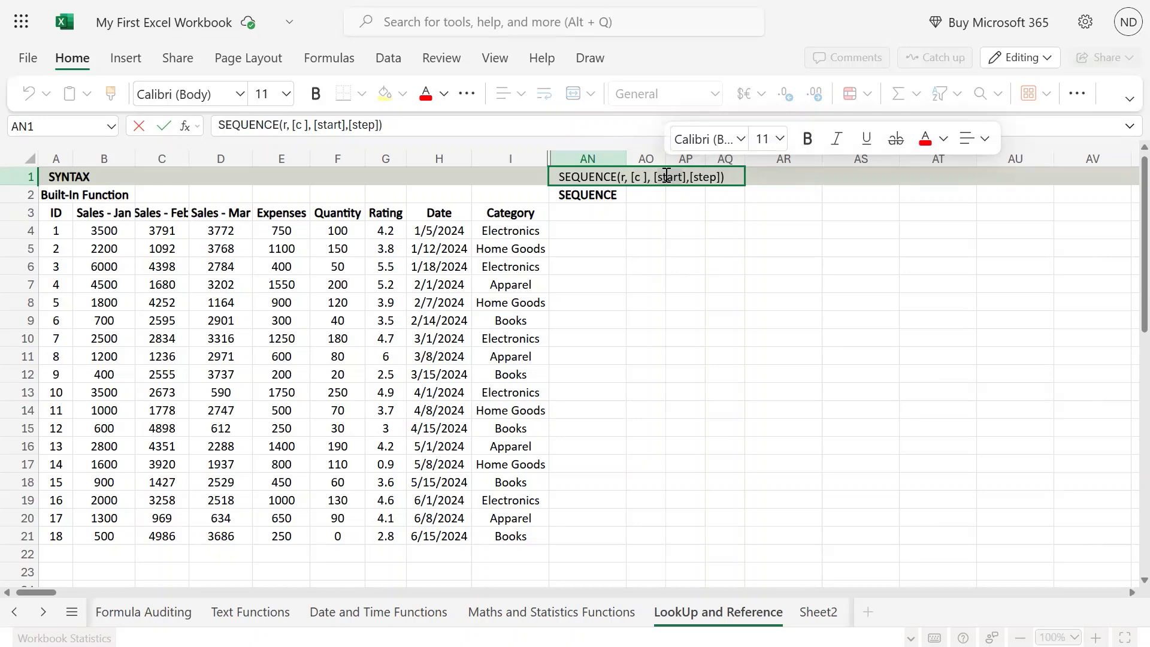
{"action": "left_click", "coordinate": [655, 63]}
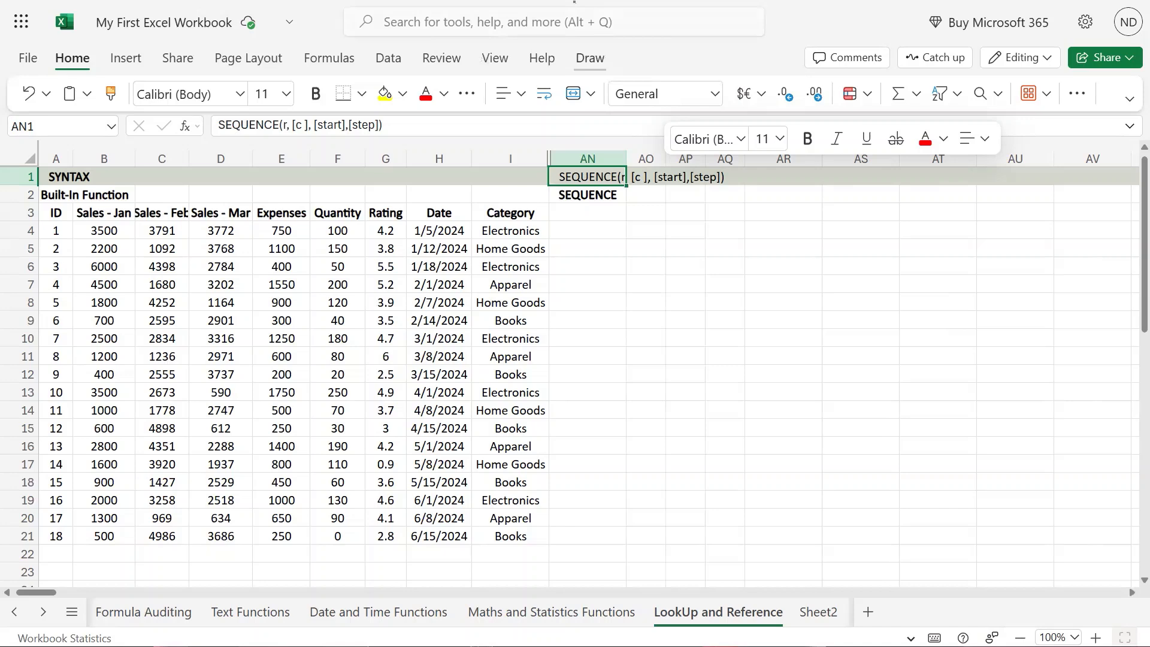
Enter =SEQUENCE(5,5,20,5) in cell AN4 to generate five rows and five columns starting at 20 in steps of 5
{"action": "left_click", "coordinate": [587, 225]}
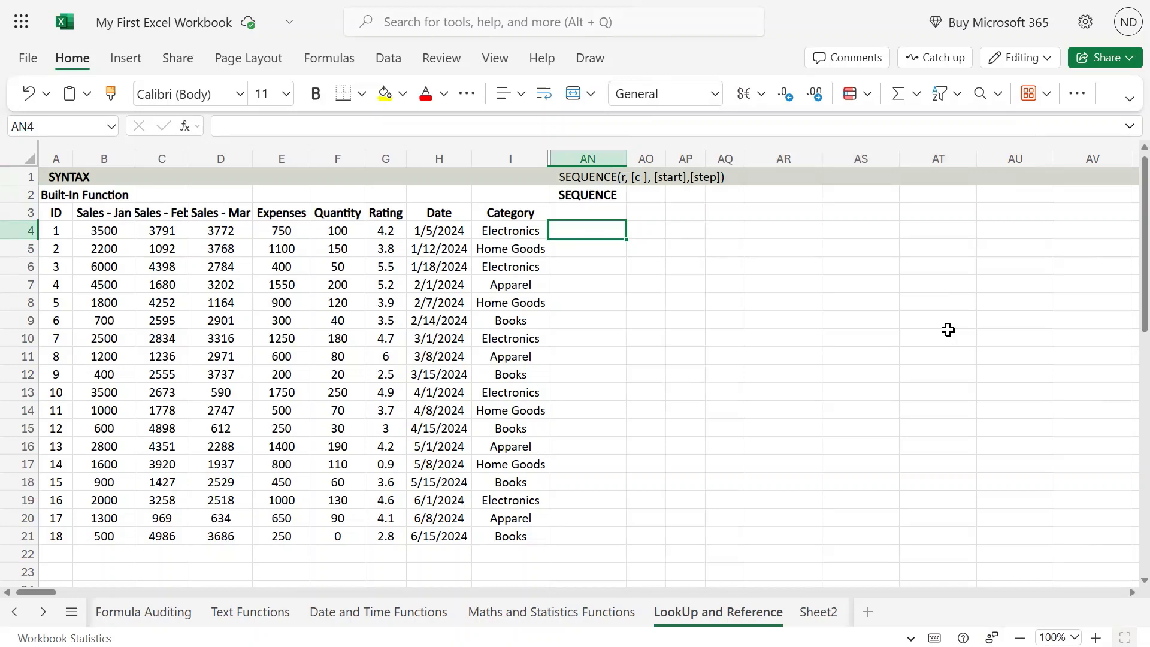
{"action": "type", "text": "="}
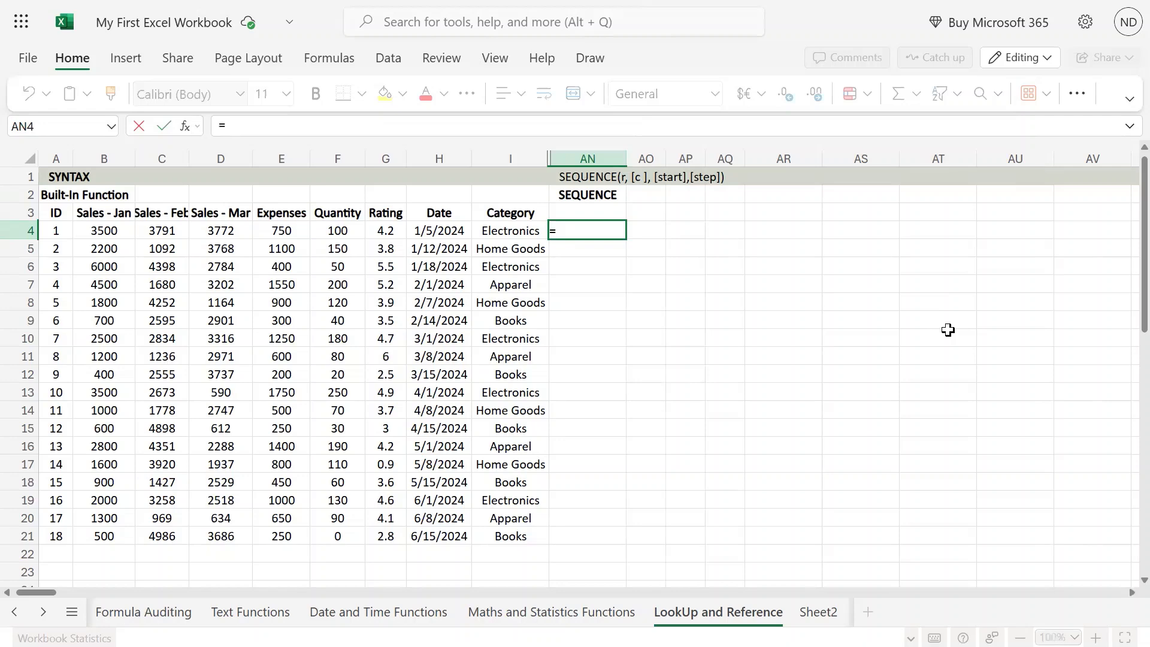
{"action": "type", "text": "sea"}
{"action": "key", "text": "BackSpace"}
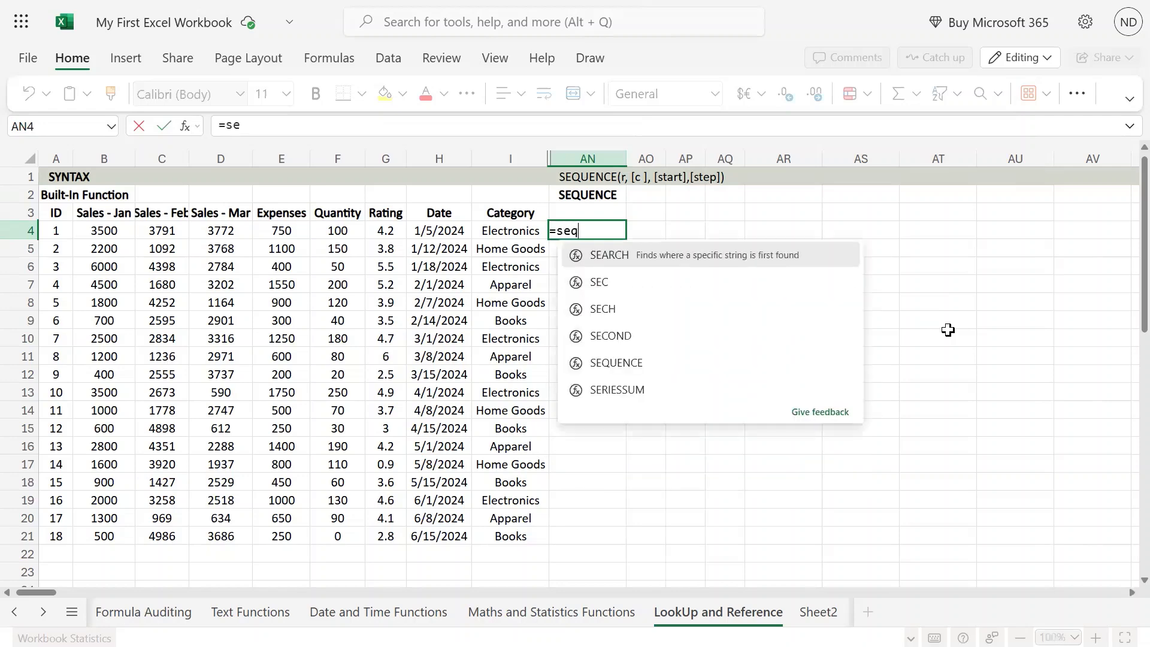
{"action": "type", "text": "quence"}
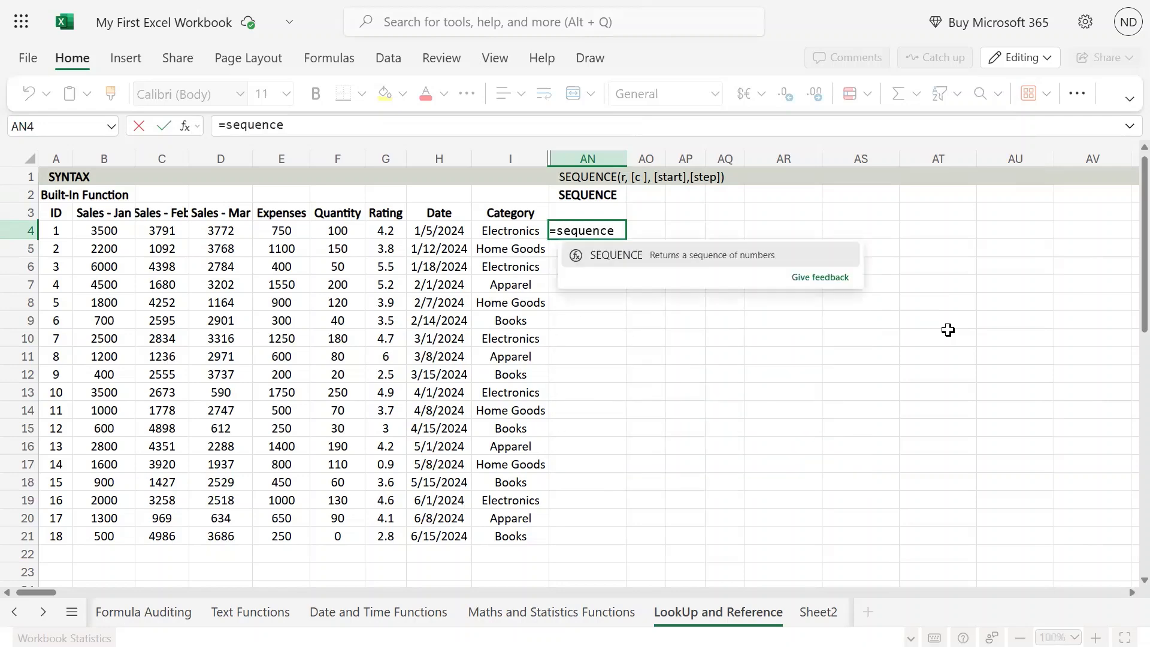
{"action": "type", "text": "("}
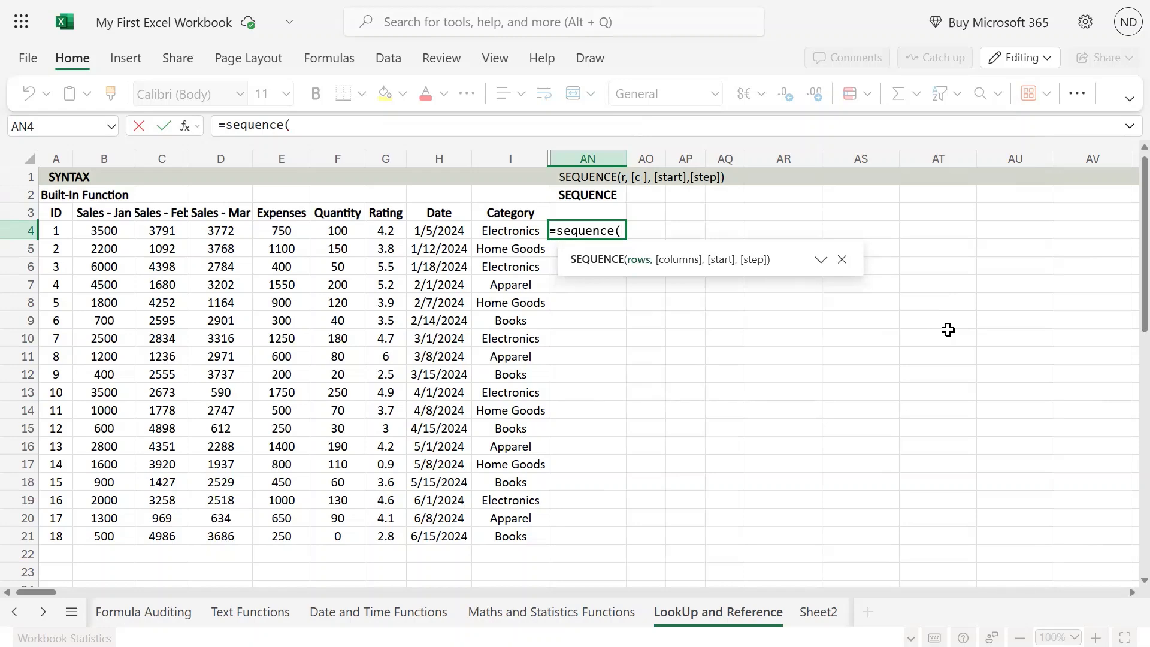
{"action": "type", "text": "4"}
{"action": "key", "text": "BackSpace"}
{"action": "type", "text": "5,"}
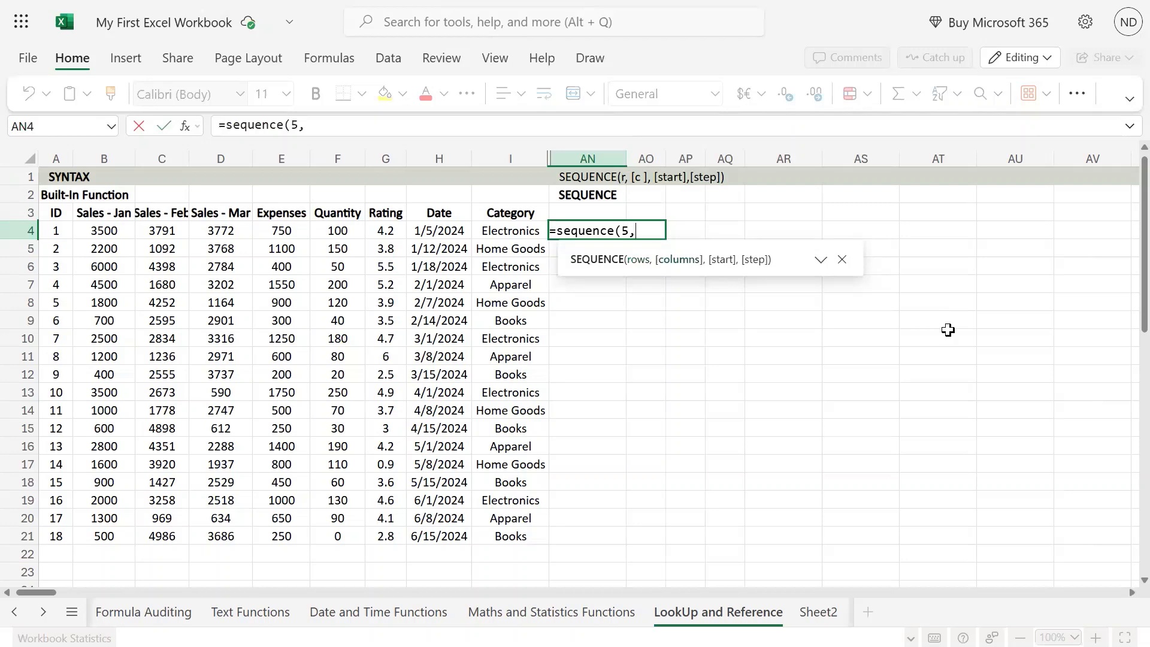
{"action": "type", "text": "5,20,"}
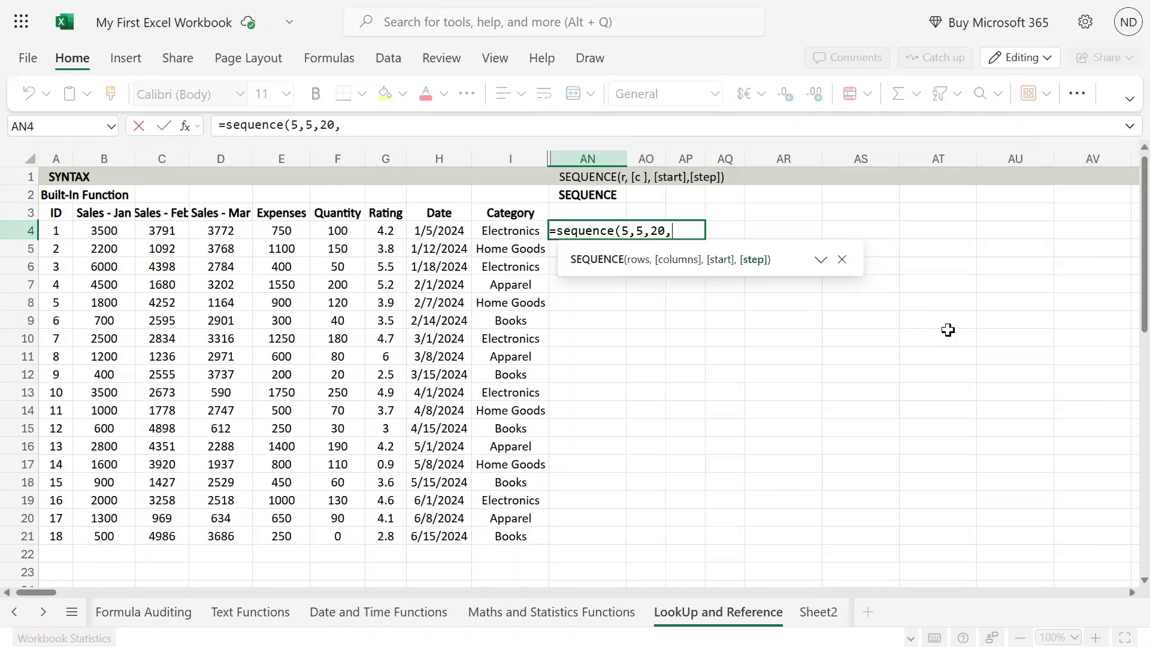
{"action": "type", "text": "5)"}
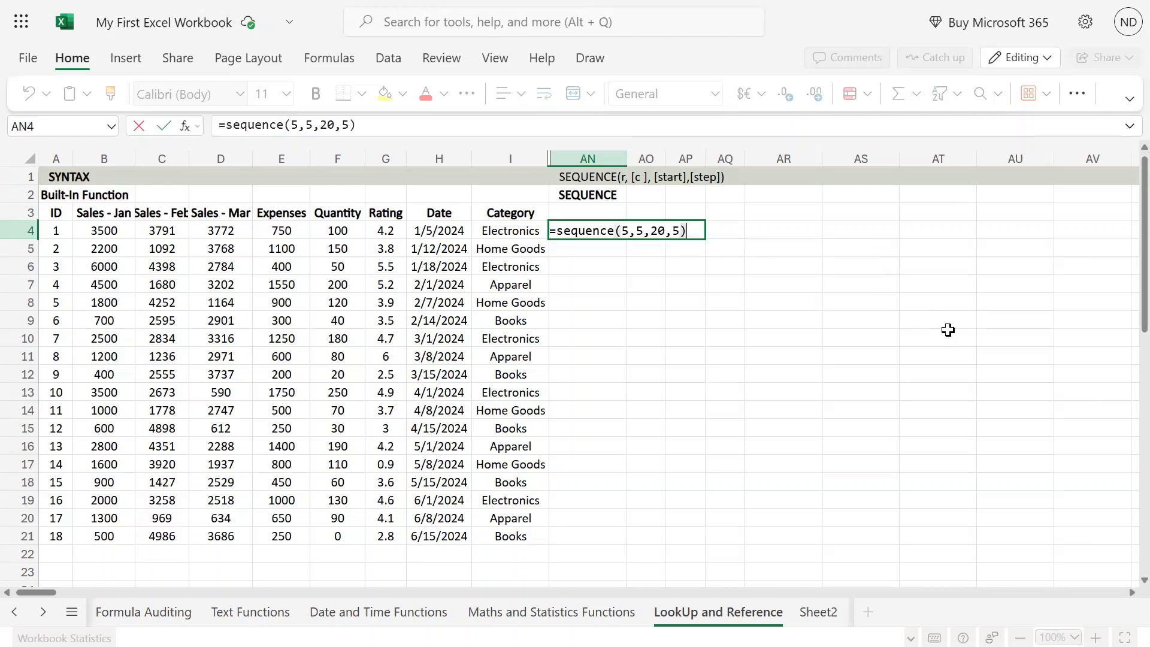
{"action": "key", "text": "Return"}
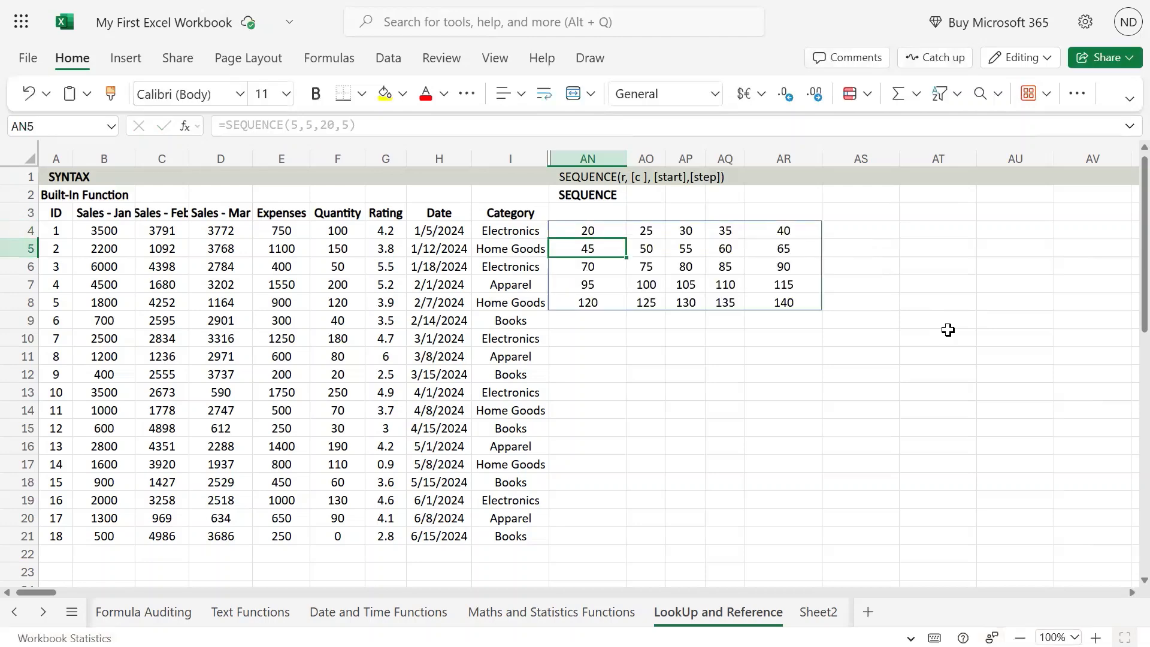
Examine the extent of the generated array by selecting its first row and first column from AN4
{"action": "key", "text": "Up"}
{"action": "key", "text": "Up"}
{"action": "key", "text": "Down"}
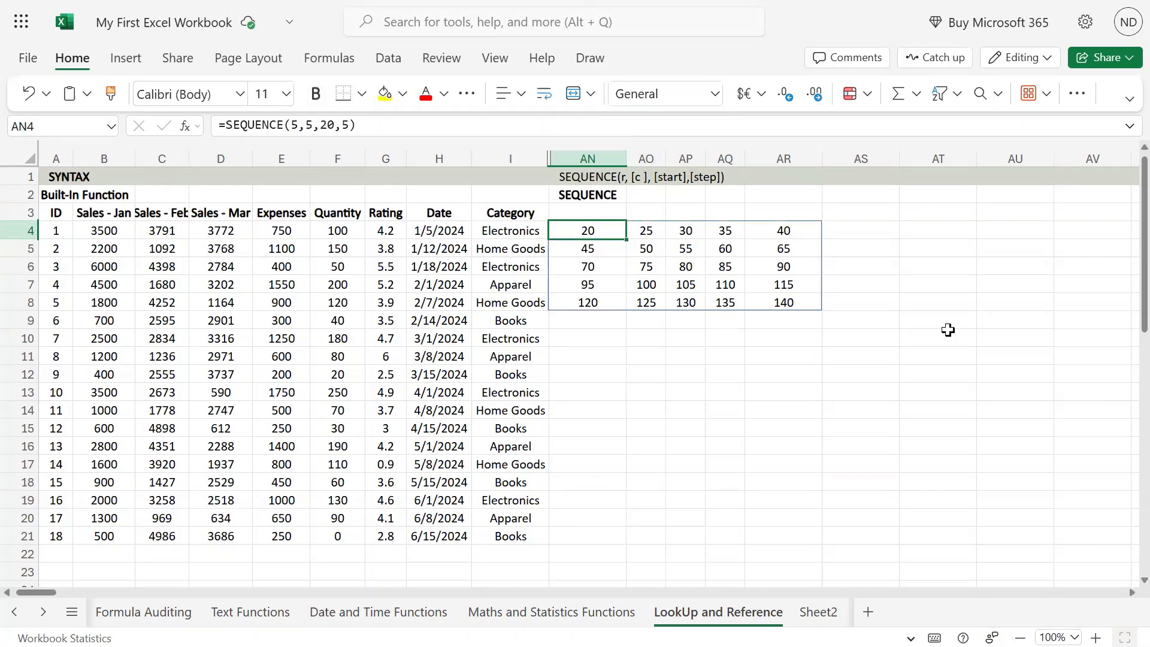
{"action": "key", "text": "shift+Right"}
{"action": "key", "text": "shift+Right"}
{"action": "key", "text": "shift+Right"}
{"action": "key", "text": "shift+Right"}
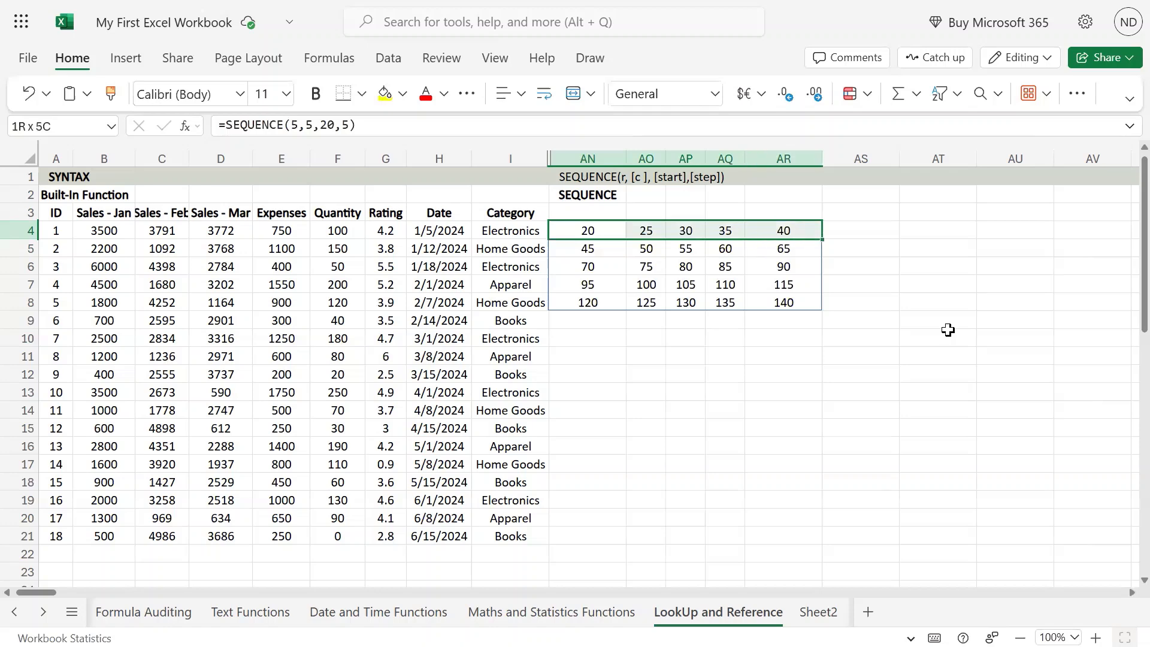
{"action": "key", "text": "Down"}
{"action": "key", "text": "Up"}
{"action": "key", "text": "shift+Down"}
{"action": "key", "text": "shift+Down"}
{"action": "key", "text": "shift+Down"}
{"action": "key", "text": "shift+Down"}
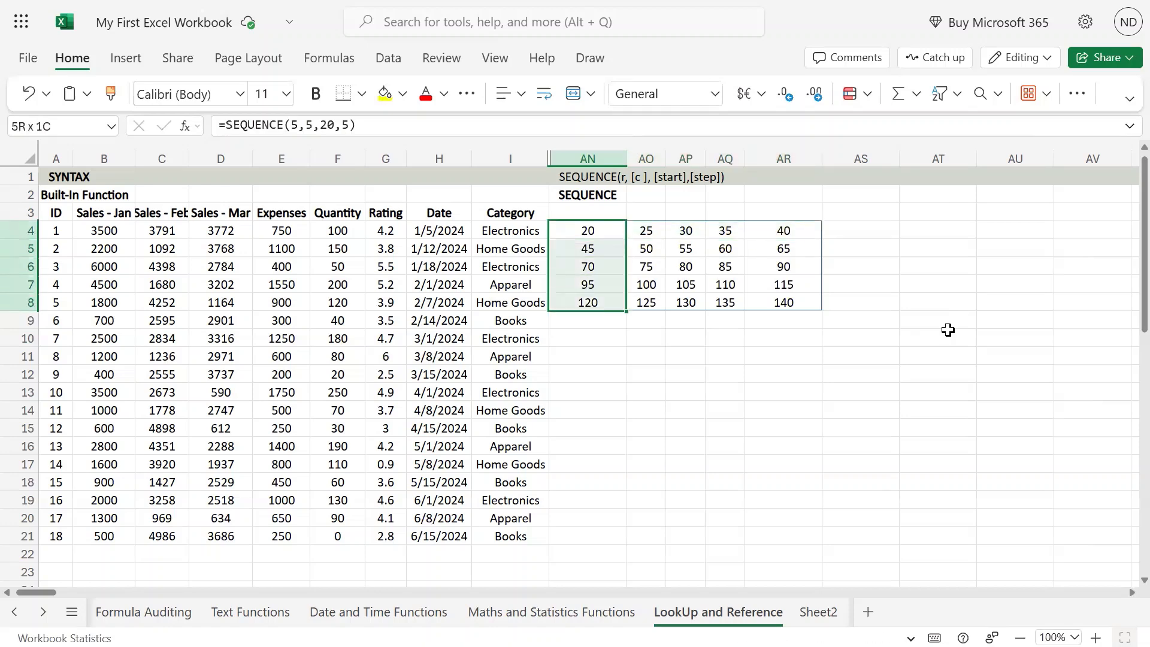
{"action": "key", "text": "shift+Up"}
{"action": "key", "text": "shift+Up"}
{"action": "key", "text": "shift+Up"}
{"action": "key", "text": "shift+Up"}
{"action": "key", "text": "shift+Right"}
{"action": "key", "text": "shift+Right"}
{"action": "key", "text": "shift+Right"}
{"action": "key", "text": "shift+Right"}
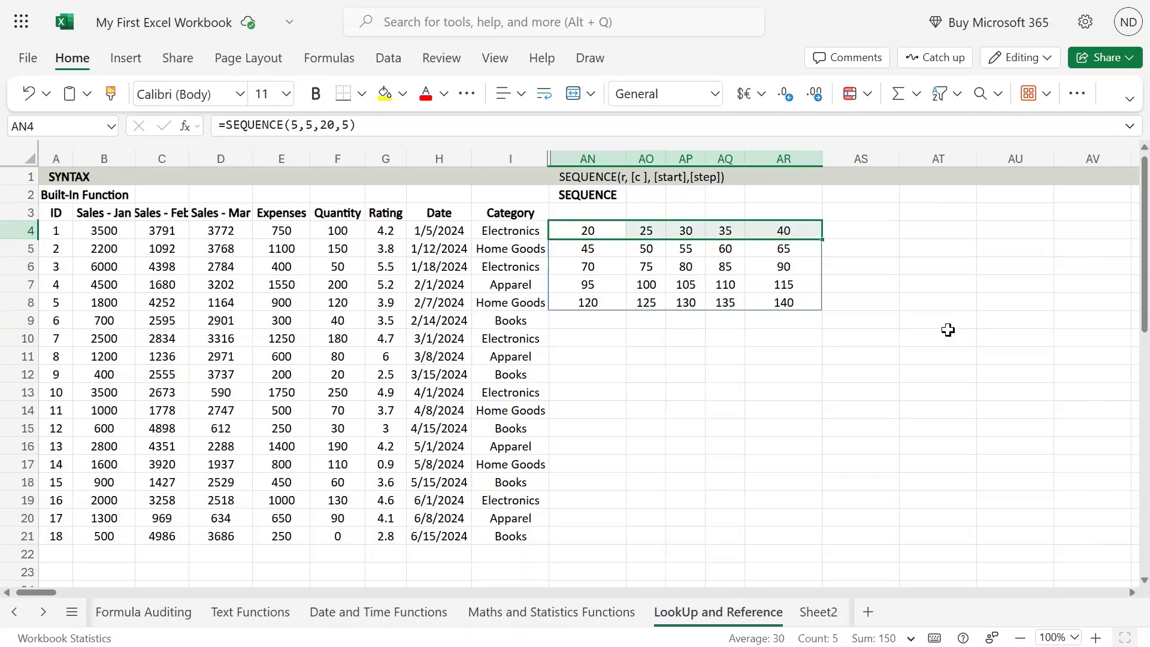
{"action": "key", "text": "shift+Left"}
{"action": "key", "text": "shift+Left"}
{"action": "key", "text": "shift+Left"}
{"action": "key", "text": "shift+Left"}
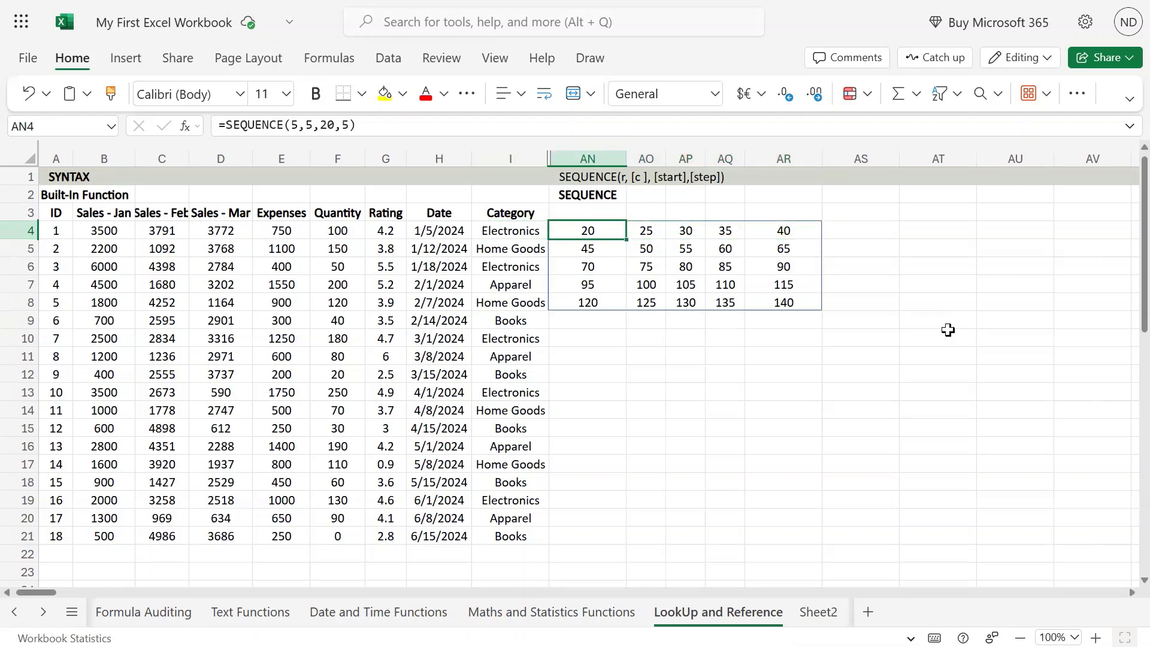
Step through the cells in the first row of the generated array to examine the increment between values
{"action": "key", "text": "Right"}
{"action": "key", "text": "Right"}
{"action": "key", "text": "Right"}
{"action": "key", "text": "Left"}
{"action": "key", "text": "Left"}
{"action": "key", "text": "Left"}
{"action": "key", "text": "Right"}
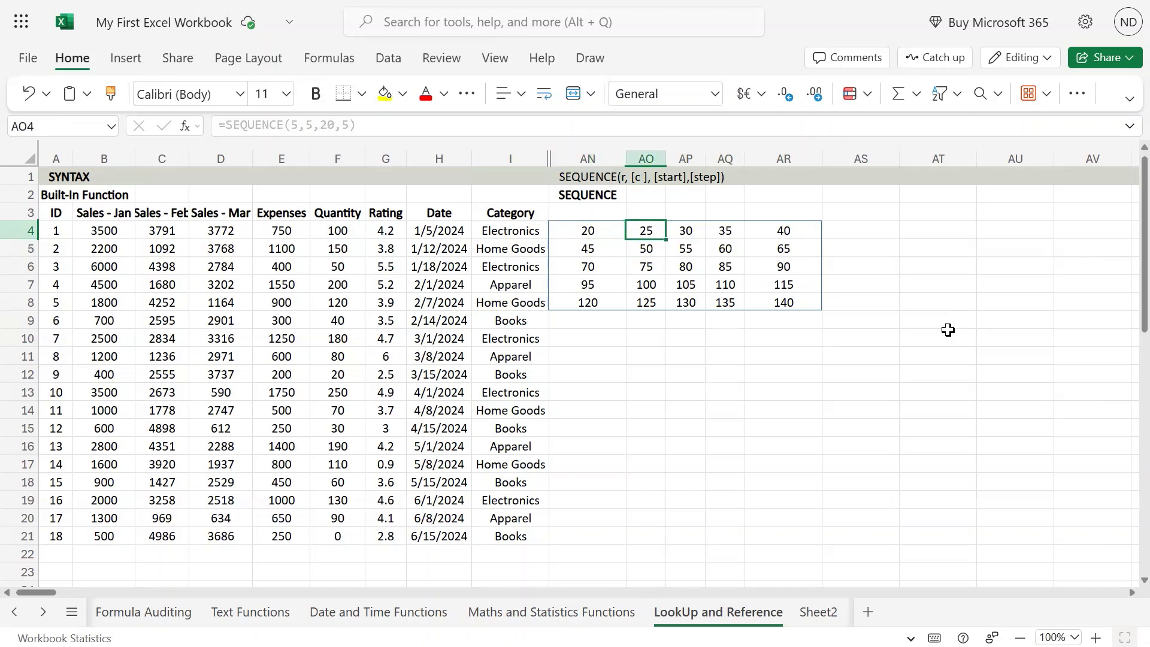
{"action": "key", "text": "Left"}
{"action": "key", "text": "Right"}
{"action": "key", "text": "Right"}
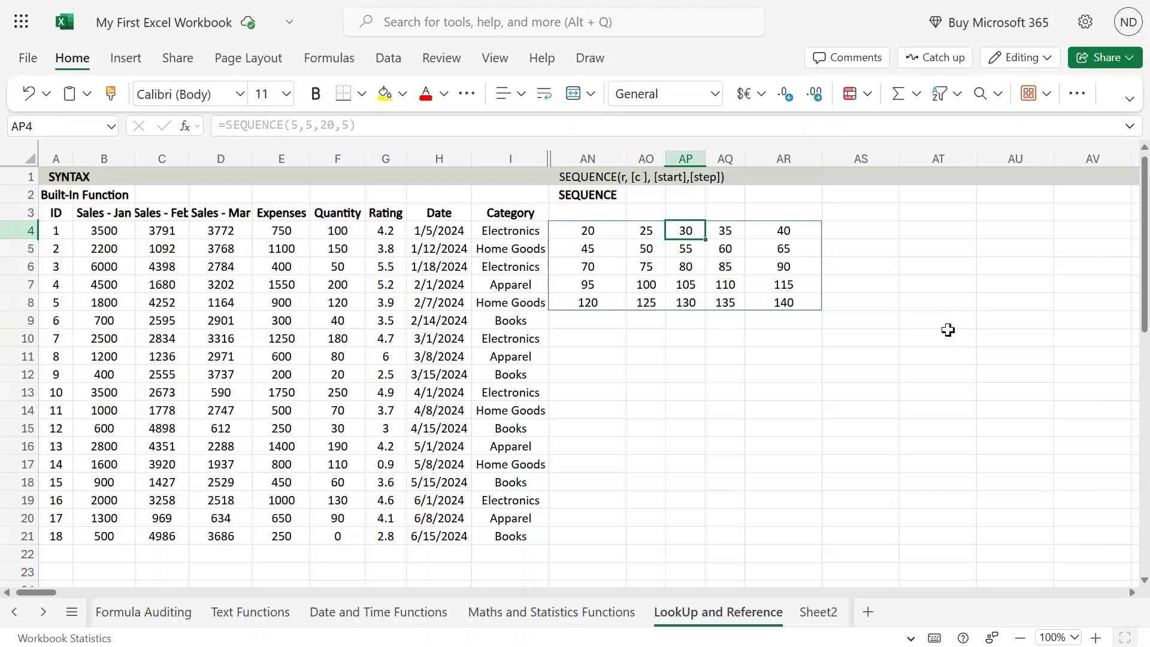
{"action": "key", "text": "Right"}
{"action": "key", "text": "Right"}
{"action": "key", "text": "Right"}
{"action": "key", "text": "Right"}
{"action": "key", "text": "Left"}
{"action": "key", "text": "Left"}
{"action": "key", "text": "Left"}
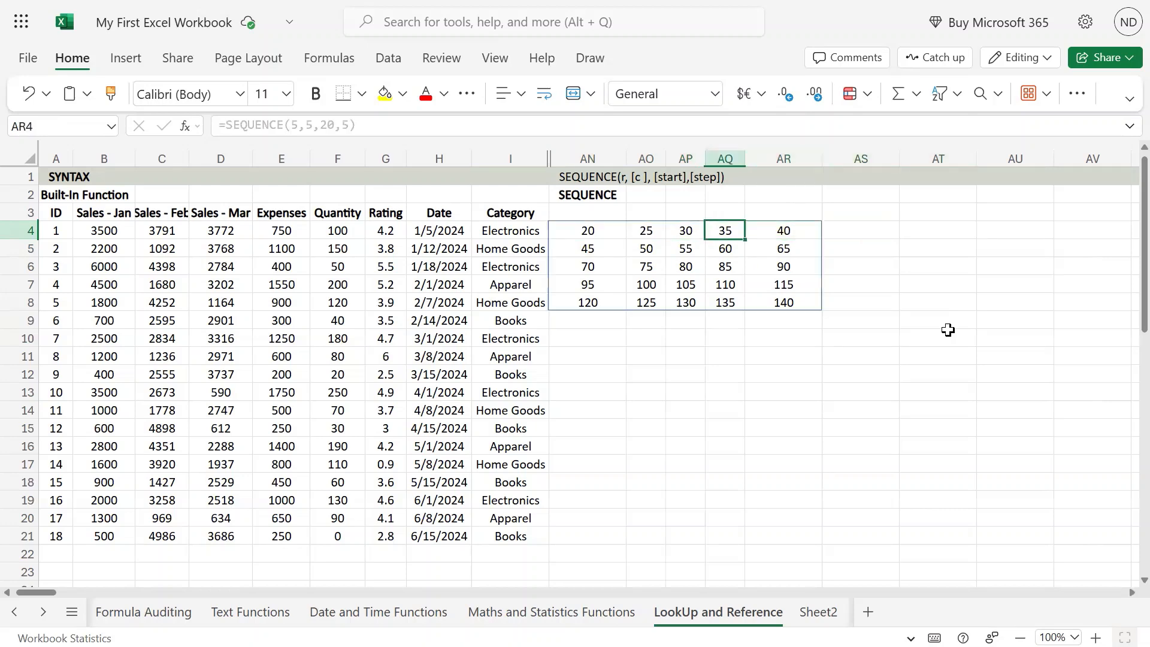
{"action": "key", "text": "Left"}
{"action": "key", "text": "Left"}
{"action": "key", "text": "Down"}
{"action": "key", "text": "Up"}
{"action": "key", "text": "Left"}
Examine the full extent of the generated array by selecting all its rows and columns from AN4
{"action": "key", "text": "shift+Down"}
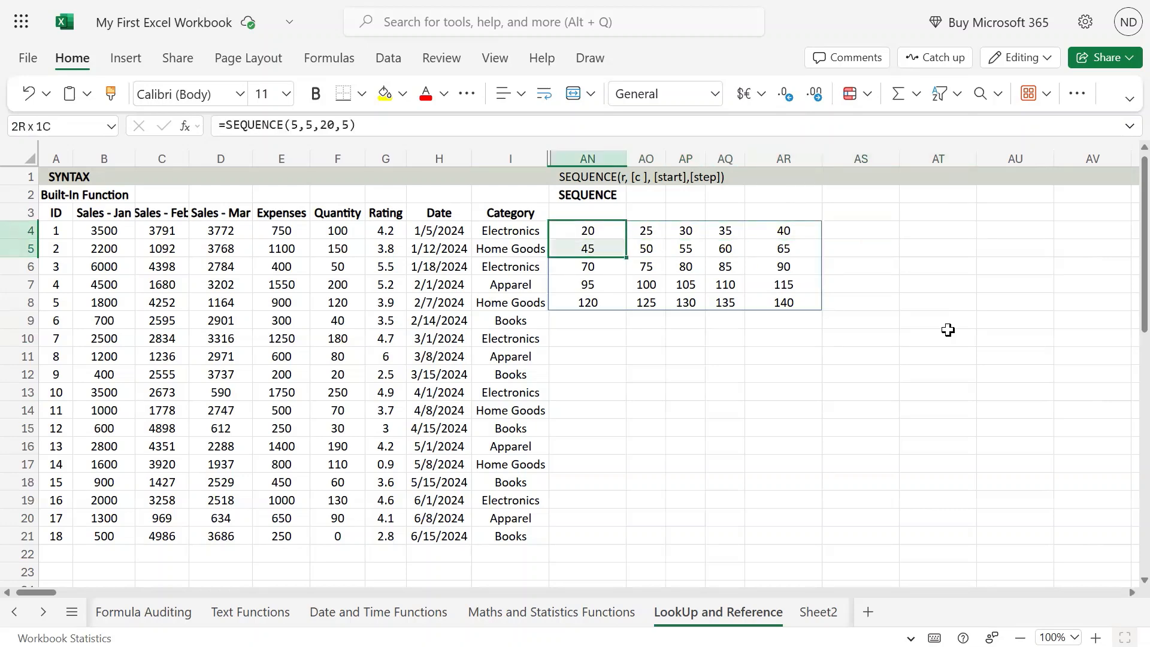
{"action": "key", "text": "shift+Down"}
{"action": "key", "text": "shift+Down"}
{"action": "key", "text": "shift+Down"}
{"action": "key", "text": "shift+Down"}
{"action": "key", "text": "shift+Right"}
{"action": "key", "text": "shift+Up"}
{"action": "key", "text": "shift+Right"}
{"action": "key", "text": "shift+Right"}
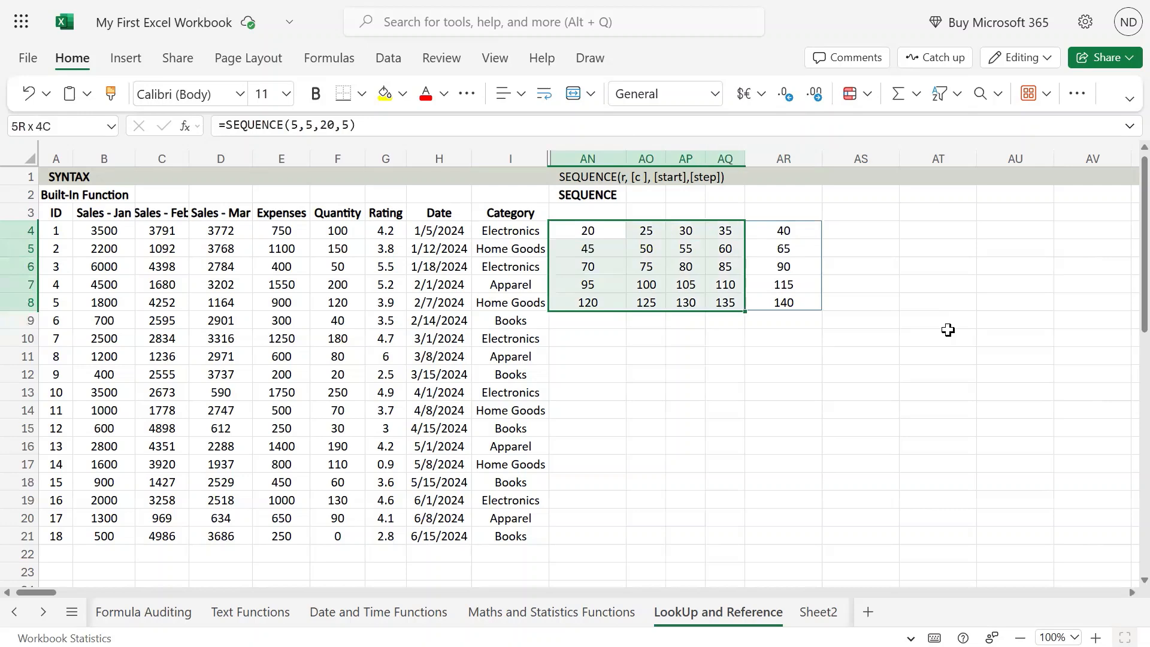
{"action": "key", "text": "shift+Right"}
Copy the formula text from AN4 into cell AN10
{"action": "key", "text": "Up"}
{"action": "key", "text": "Down"}
{"action": "key", "text": "F2"}
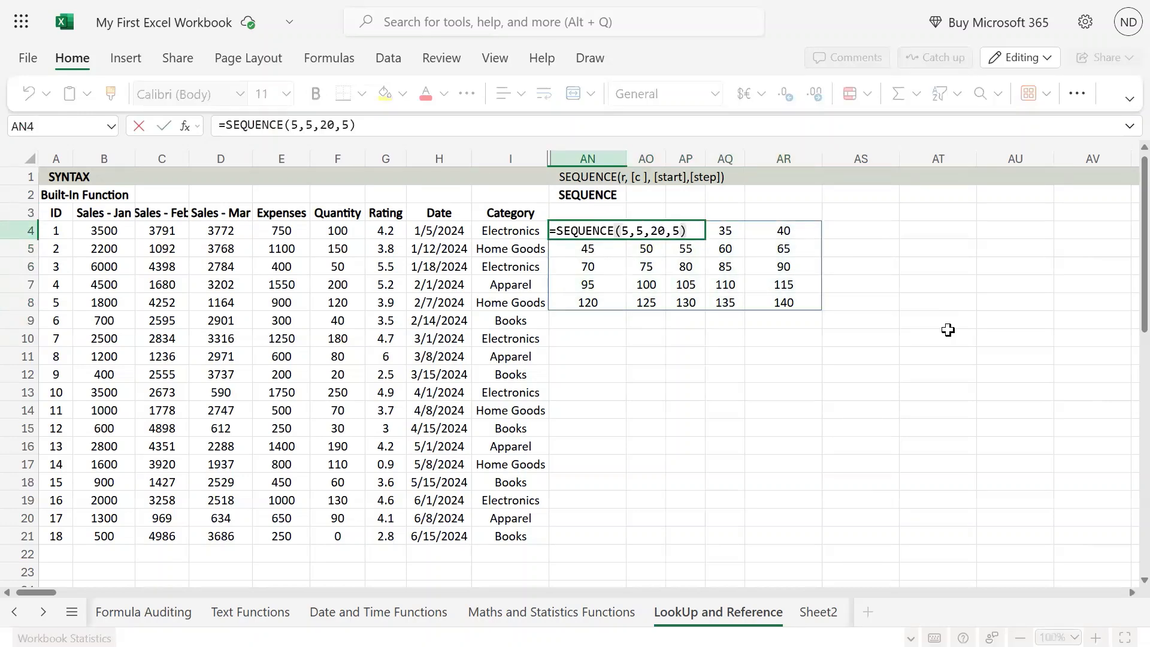
{"action": "key", "text": "Escape"}
{"action": "key", "text": "F2"}
{"action": "key", "text": "ctrl+a"}
{"action": "key", "text": "ctrl+c"}
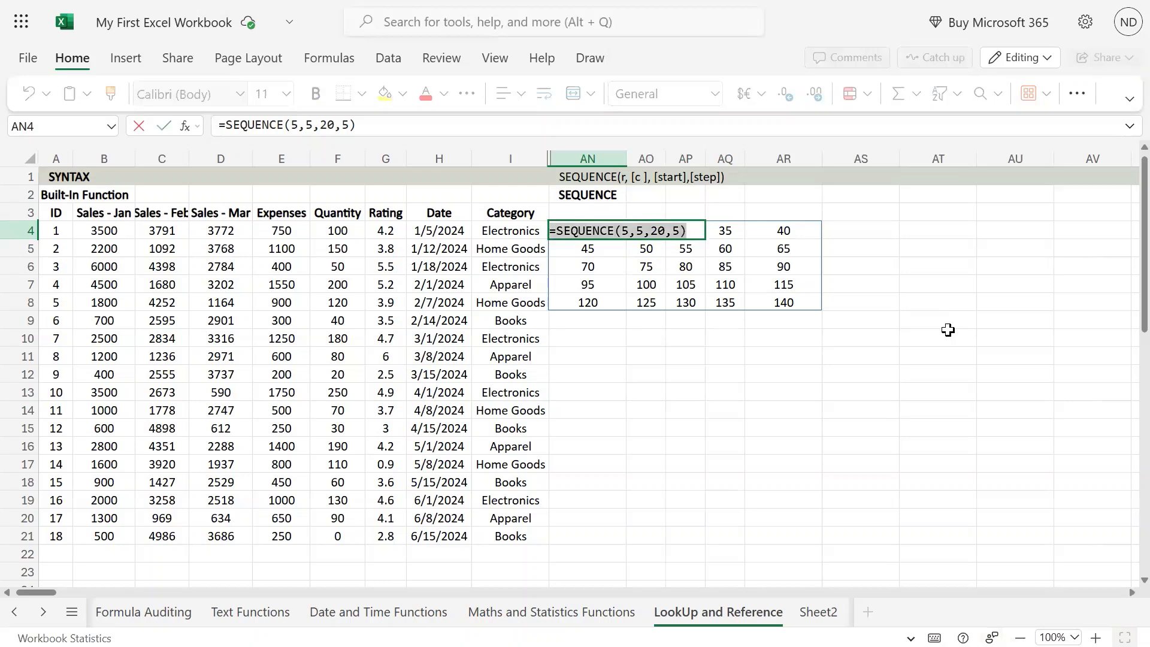
{"action": "key", "text": "Escape"}
{"action": "key", "text": "Down"}
{"action": "key", "text": "Down"}
{"action": "key", "text": "Down"}
{"action": "key", "text": "Down"}
{"action": "key", "text": "Down"}
{"action": "key", "text": "Down"}
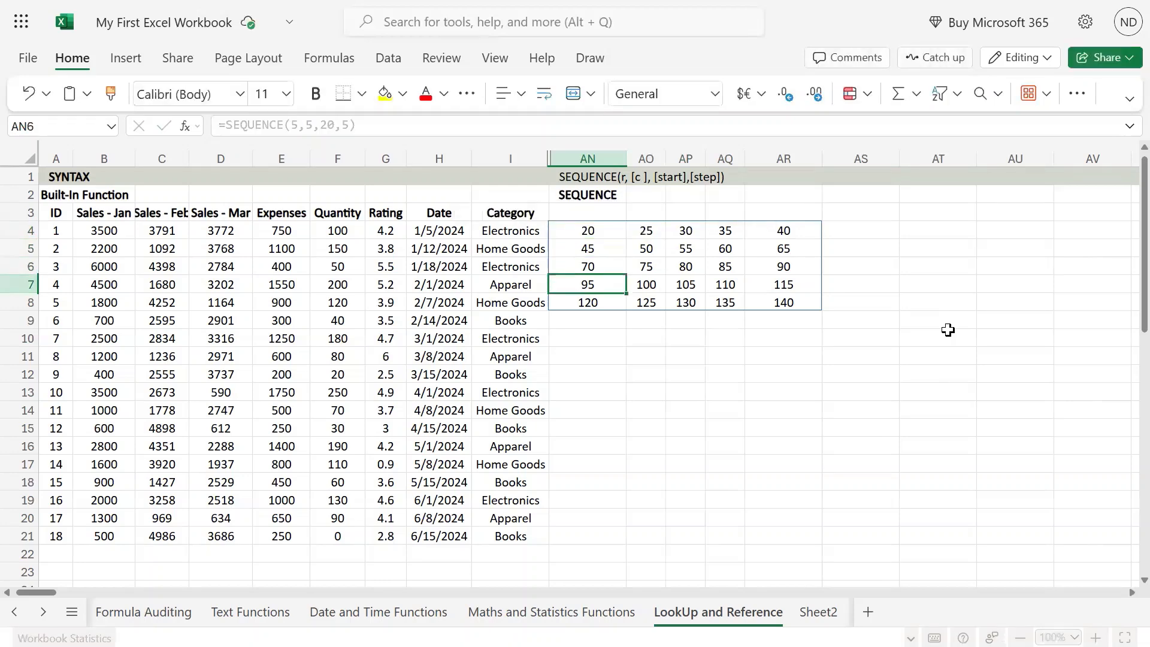
{"action": "key", "text": "ctrl+v"}
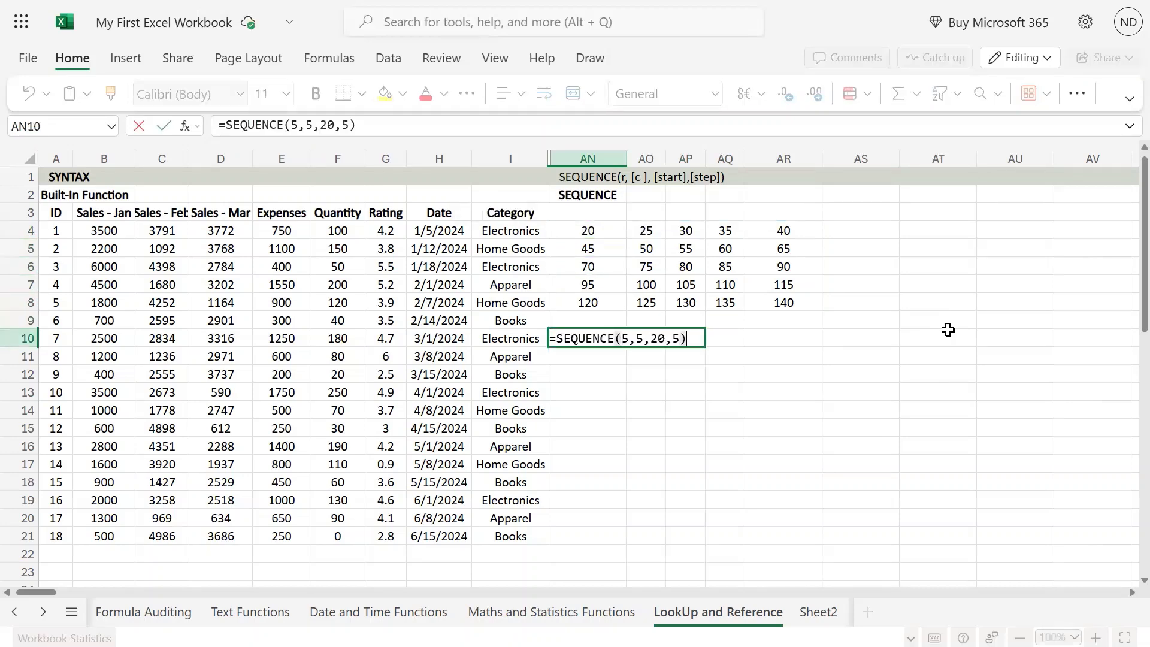
Reduce the formula in AN10 to =SEQUENCE(5), keeping only the rows argument
{"action": "key", "text": "Left"}
{"action": "key", "text": "BackSpace"}
{"action": "key", "text": "BackSpace"}
{"action": "key", "text": "BackSpace"}
{"action": "key", "text": "BackSpace"}
{"action": "key", "text": "BackSpace"}
{"action": "key", "text": "BackSpace"}
{"action": "key", "text": "BackSpace"}
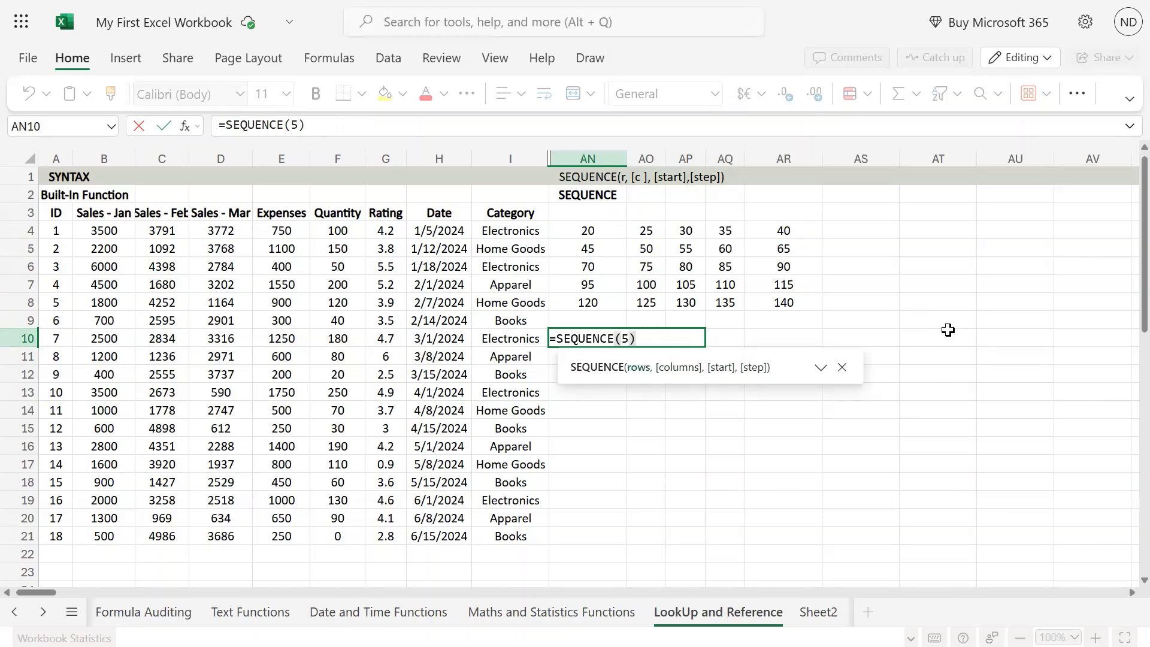
{"action": "key", "text": "Return"}
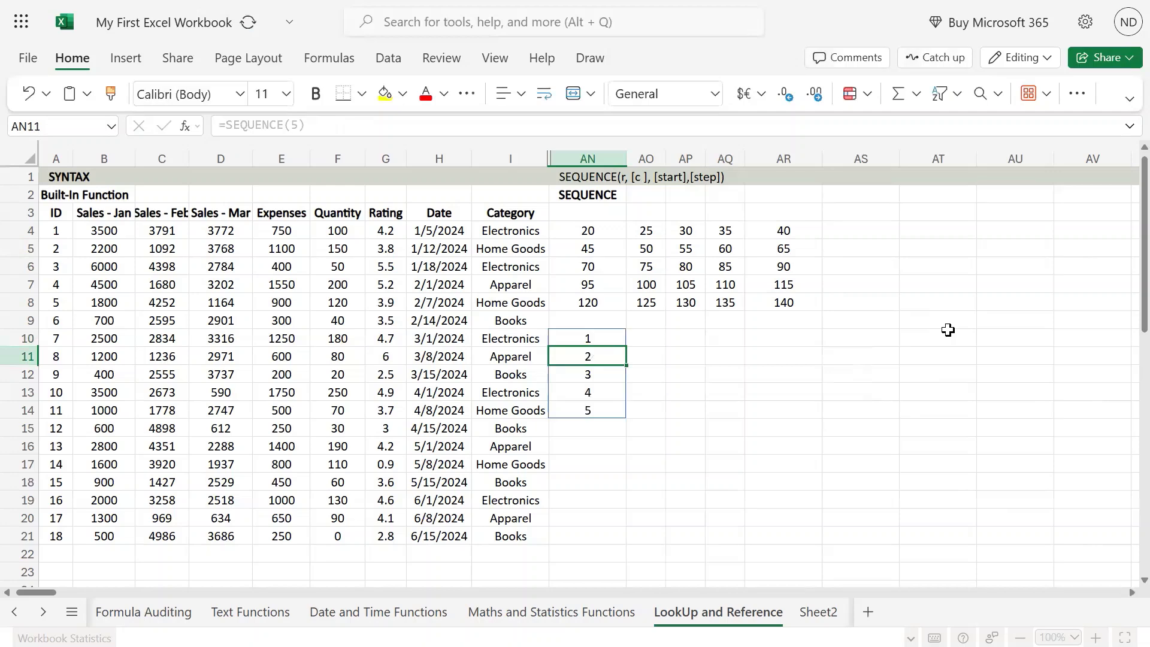
Step through the cells of the single-column array in AN10 to examine its start value and increment
{"action": "key", "text": "Up"}
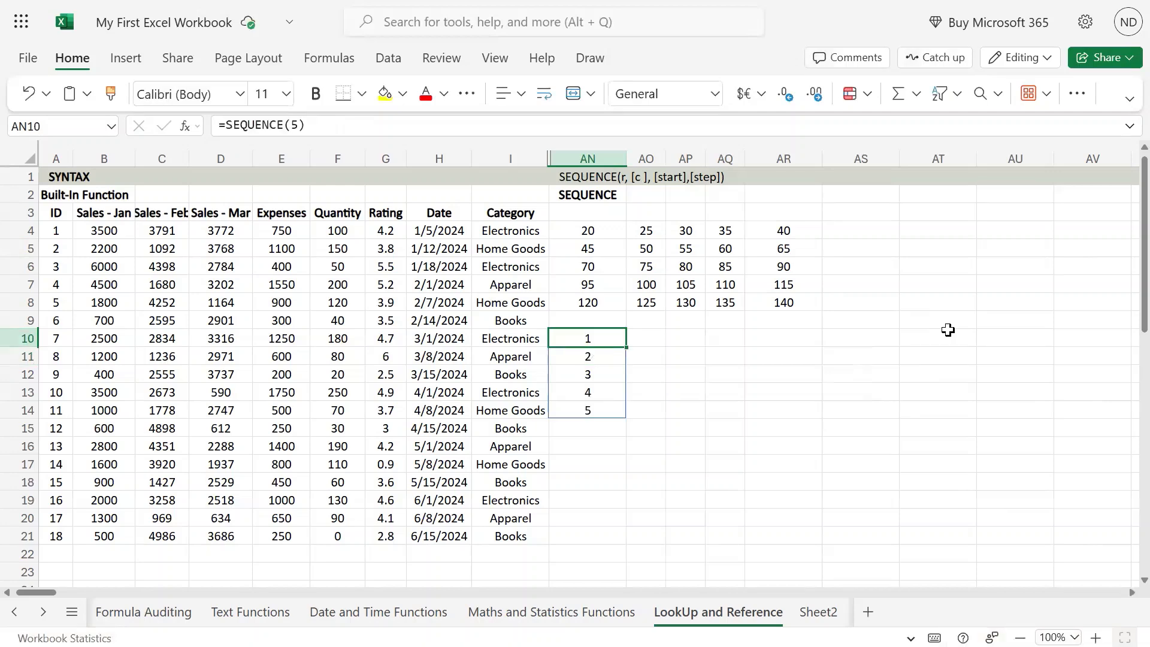
{"action": "key", "text": "shift+Down"}
{"action": "key", "text": "shift+Down"}
{"action": "key", "text": "shift+Down"}
{"action": "key", "text": "shift+Down"}
{"action": "key", "text": "shift+Down"}
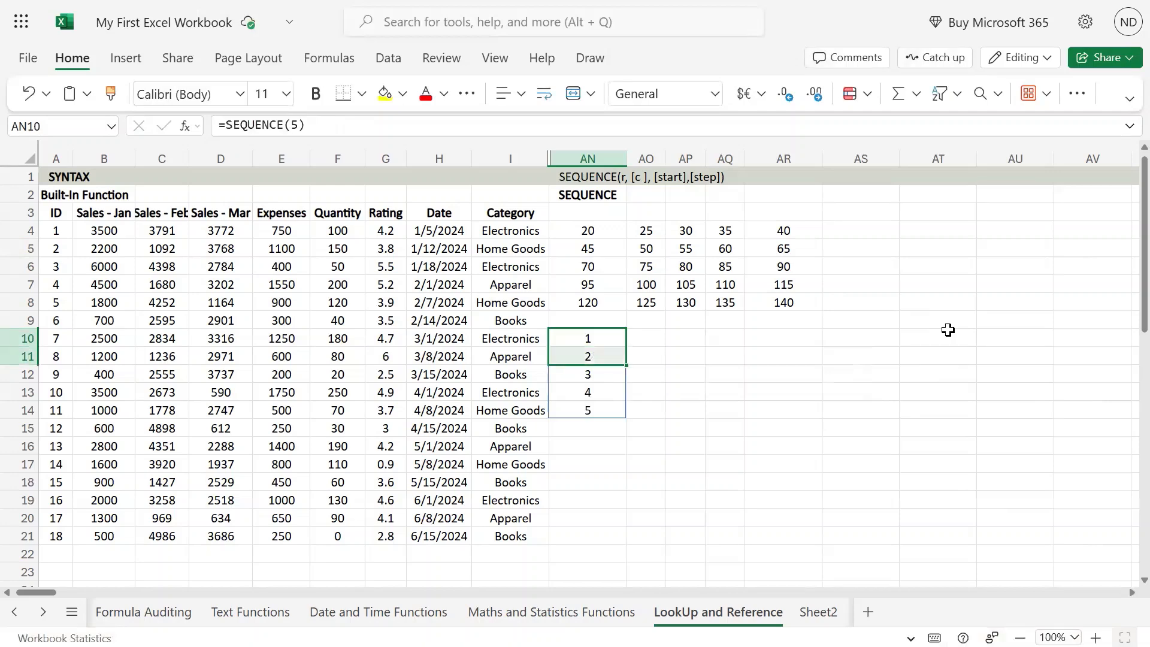
{"action": "key", "text": "Up"}
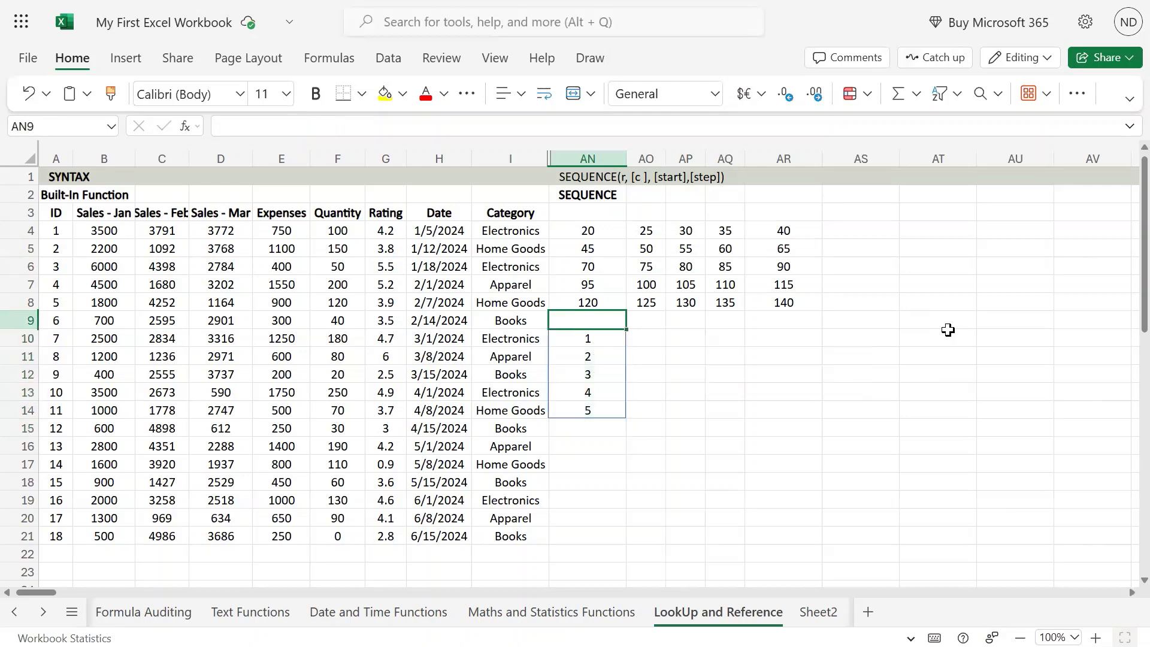
{"action": "key", "text": "Down"}
{"action": "key", "text": "Down"}
{"action": "key", "text": "Down"}
{"action": "key", "text": "Down"}
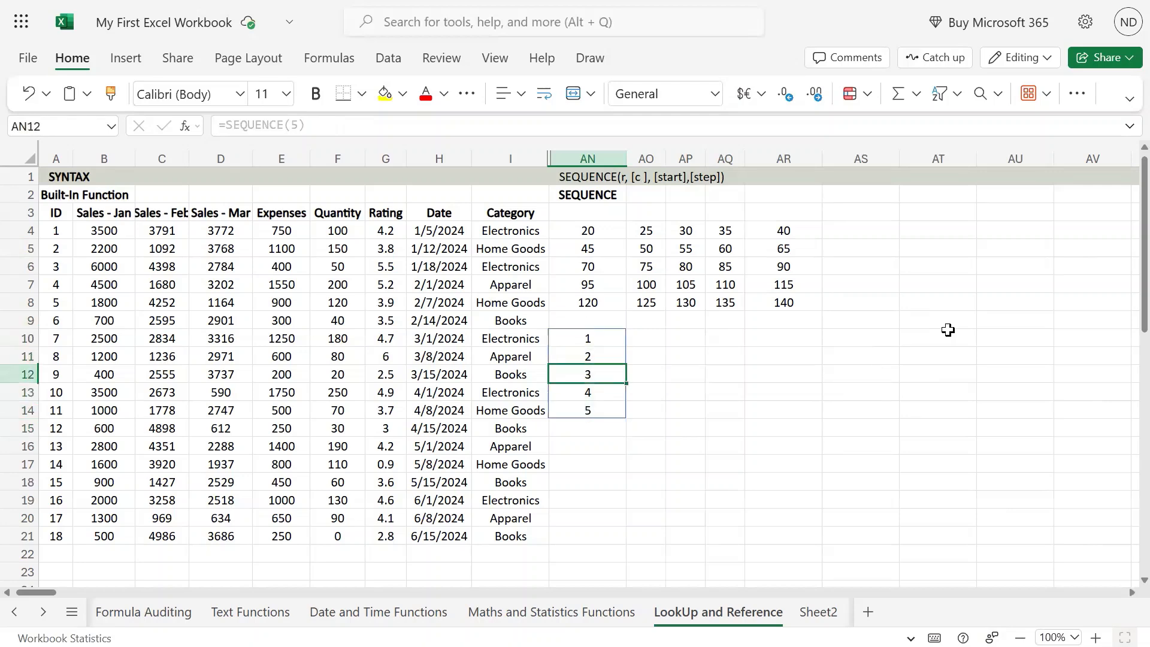
{"action": "key", "text": "Up"}
{"action": "key", "text": "Up"}
{"action": "key", "text": "Up"}
{"action": "key", "text": "Down"}
{"action": "key", "text": "Down"}
{"action": "key", "text": "Up"}
{"action": "key", "text": "Up"}
Select the single-column array from AN10 down to AN14 to examine how many rows it fills
{"action": "key", "text": "shift+Down"}
{"action": "key", "text": "shift+Down"}
{"action": "key", "text": "shift+Down"}
{"action": "key", "text": "shift+Down"}
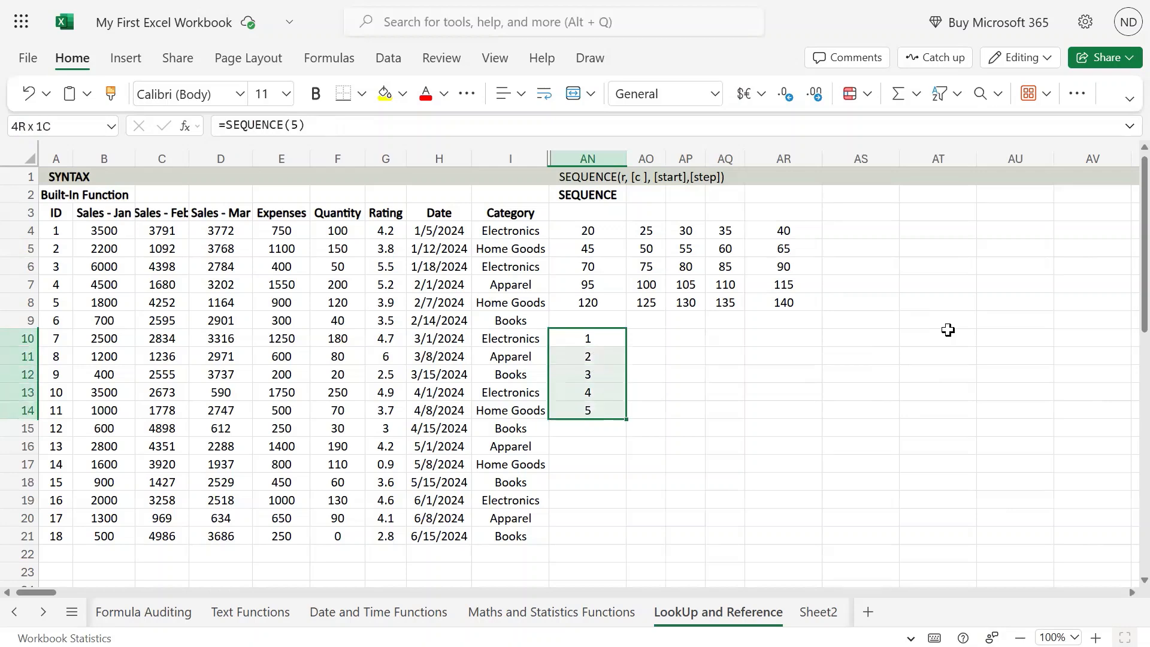
{"action": "key", "text": "shift+Down"}
{"action": "key", "text": "shift+Up"}
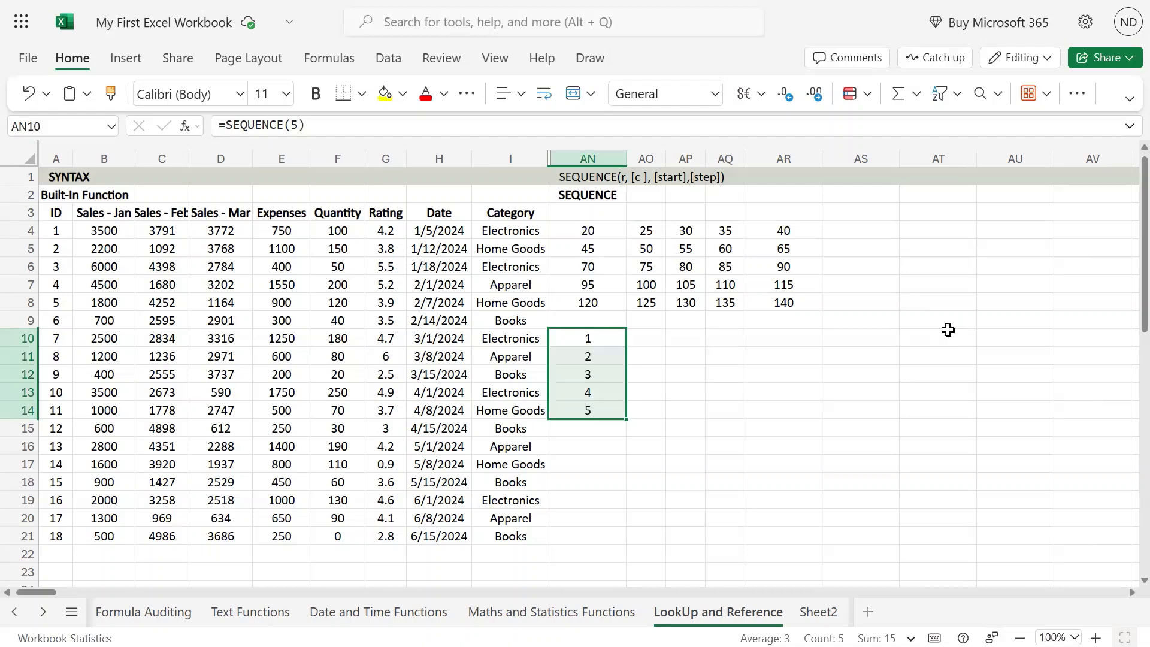
{"action": "key", "text": "Up"}
{"action": "key", "text": "F1"}
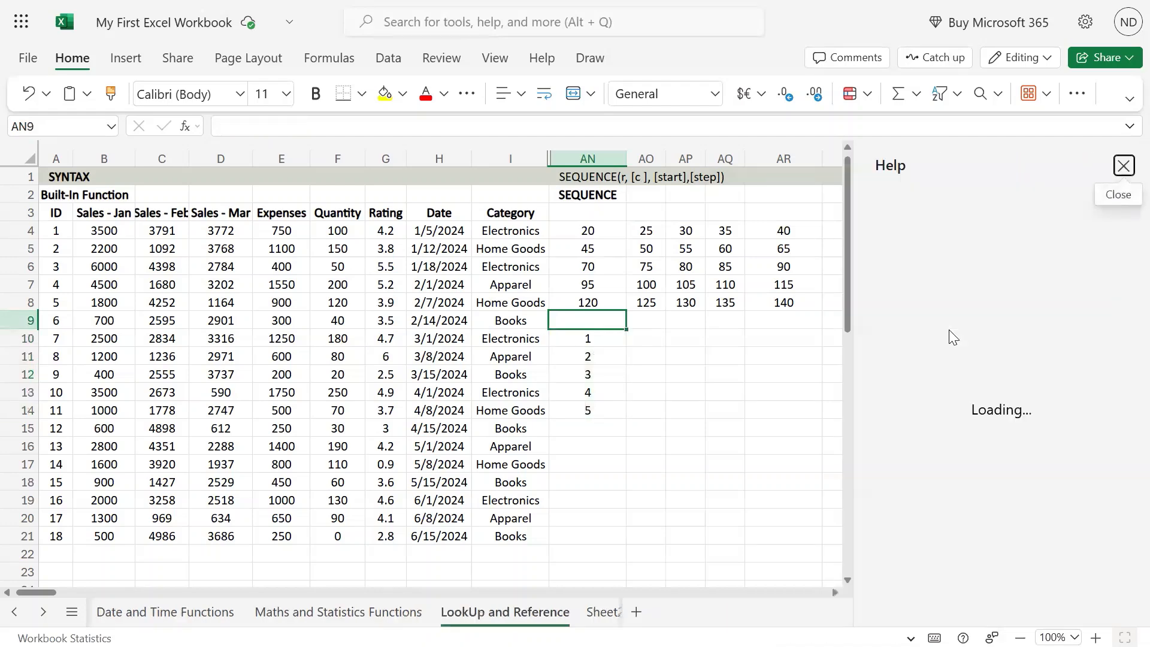
{"action": "left_click", "coordinate": [1123, 166]}
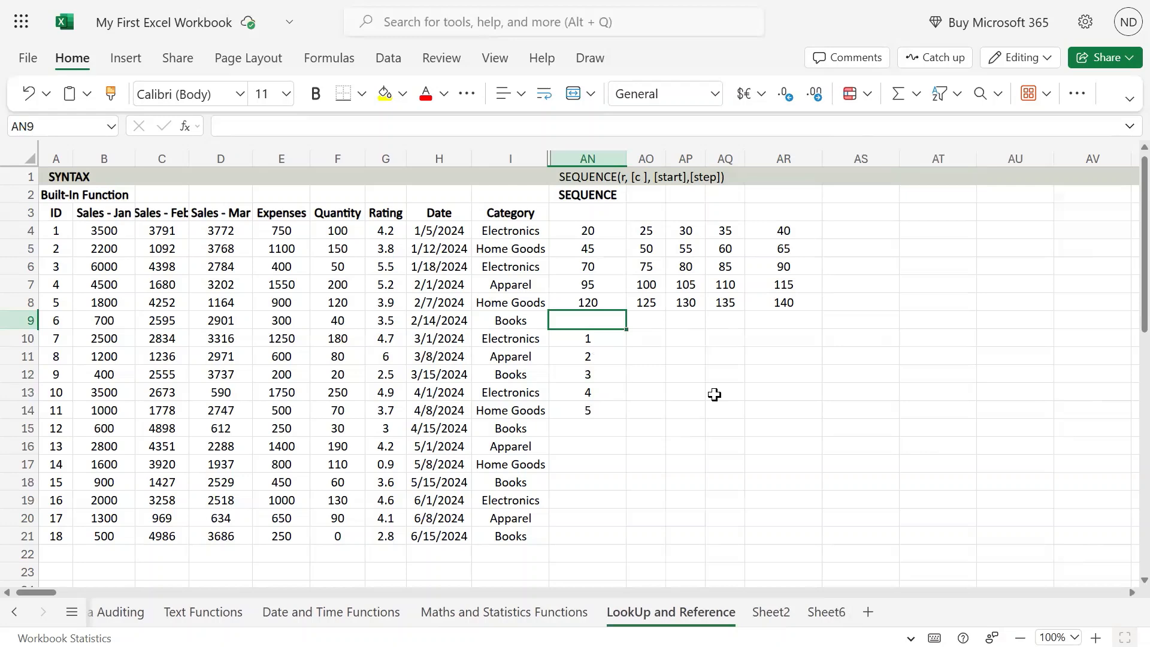
{"action": "key", "text": "Down"}
Add a columns argument of 2 to the formula in AN10, making it =SEQUENCE(5,2)
{"action": "key", "text": "F2"}
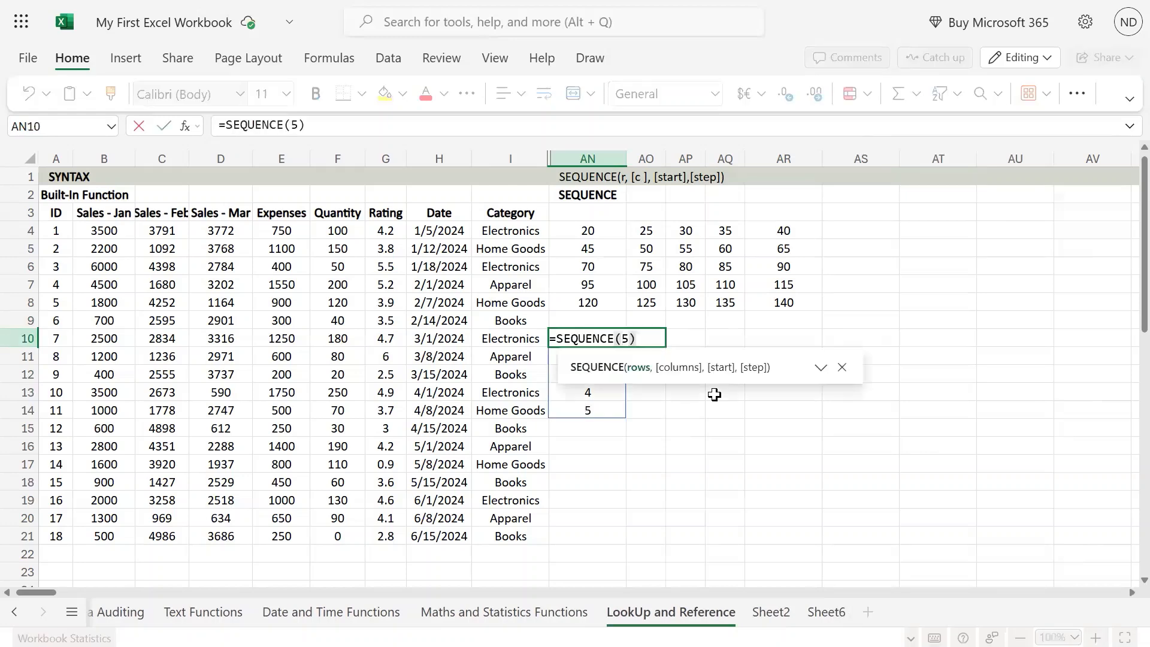
{"action": "type", "text": ","}
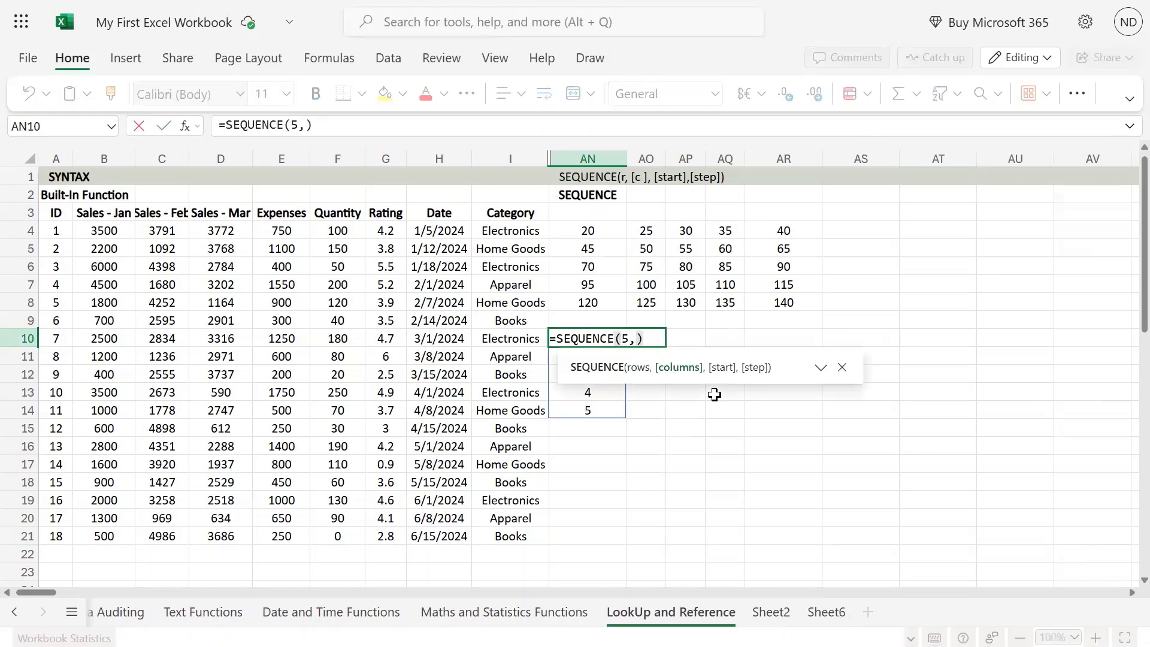
{"action": "type", "text": "2"}
{"action": "key", "text": "Return"}
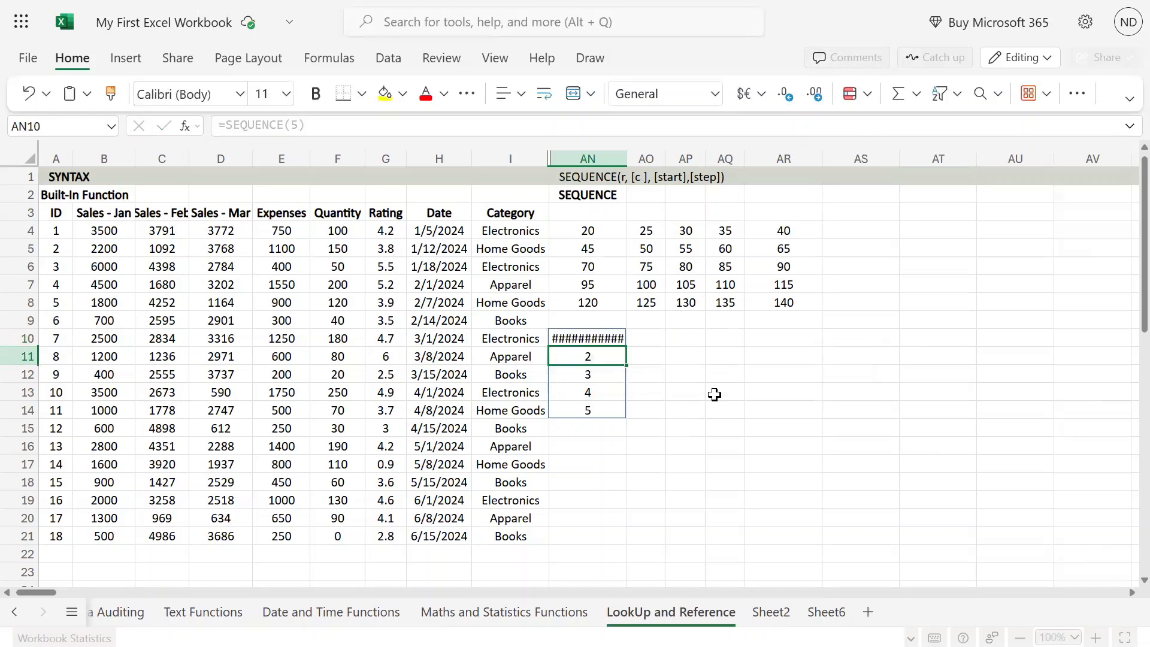
Move between both columns of the AN10 array to examine how the numbers run across each row
{"action": "key", "text": "Up"}
{"action": "key", "text": "Right"}
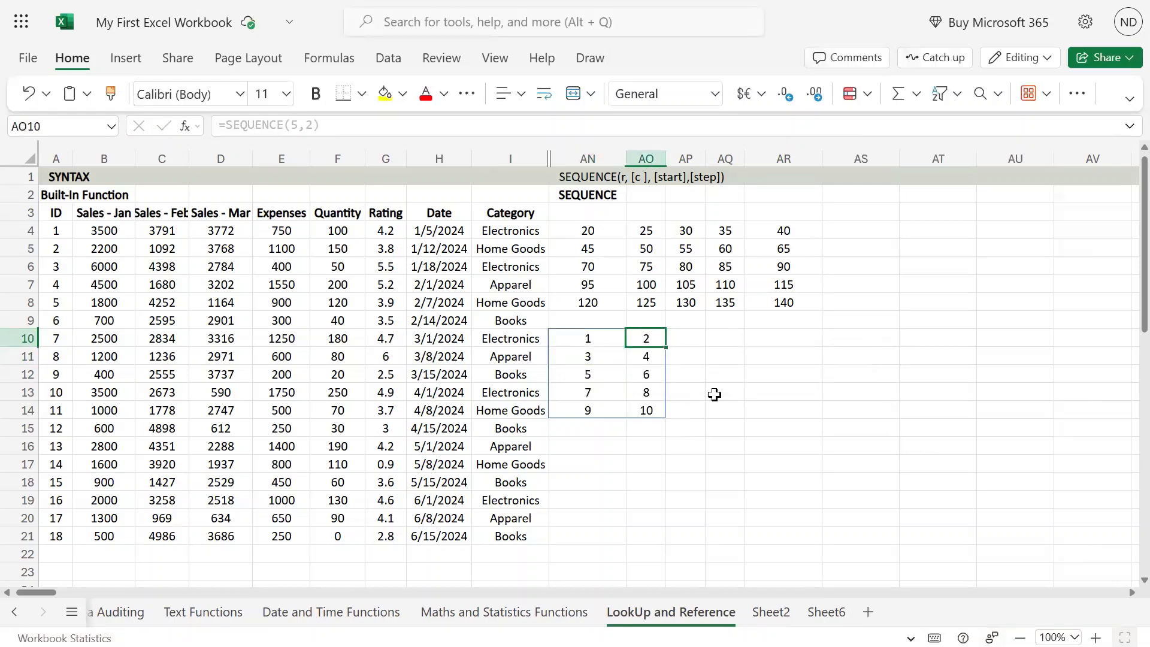
{"action": "key", "text": "Left"}
{"action": "key", "text": "Down"}
{"action": "key", "text": "Right"}
{"action": "key", "text": "Left"}
{"action": "key", "text": "Right"}
{"action": "key", "text": "Left"}
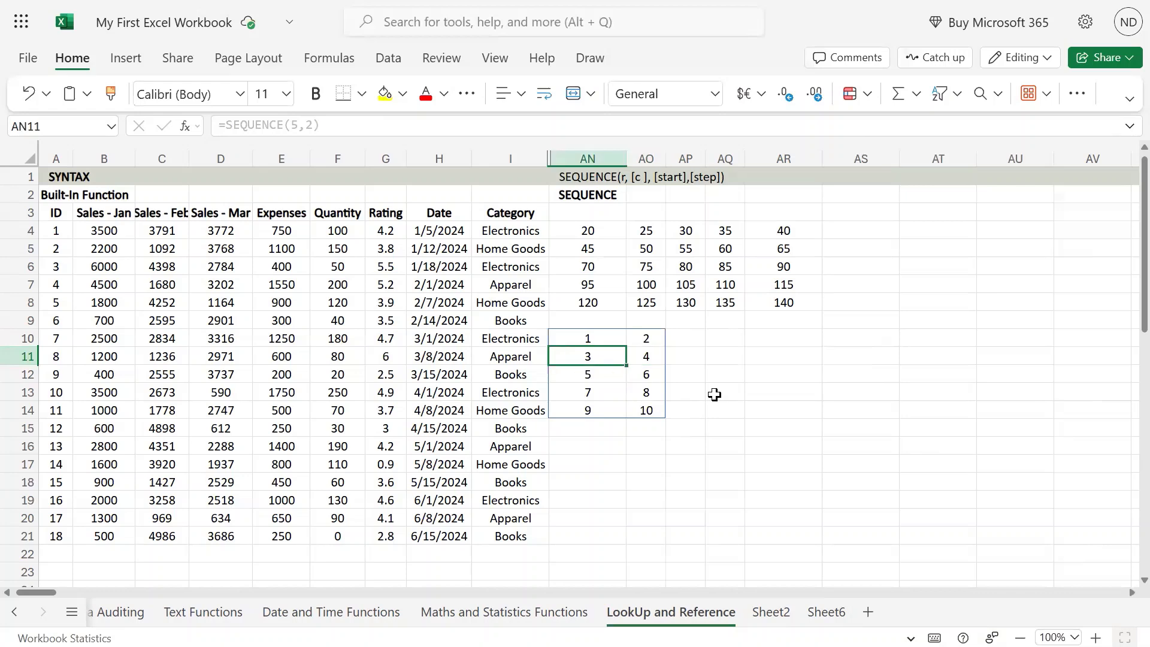
{"action": "key", "text": "Up"}
{"action": "key", "text": "Right"}
{"action": "key", "text": "Left"}
{"action": "key", "text": "Down"}
{"action": "key", "text": "Down"}
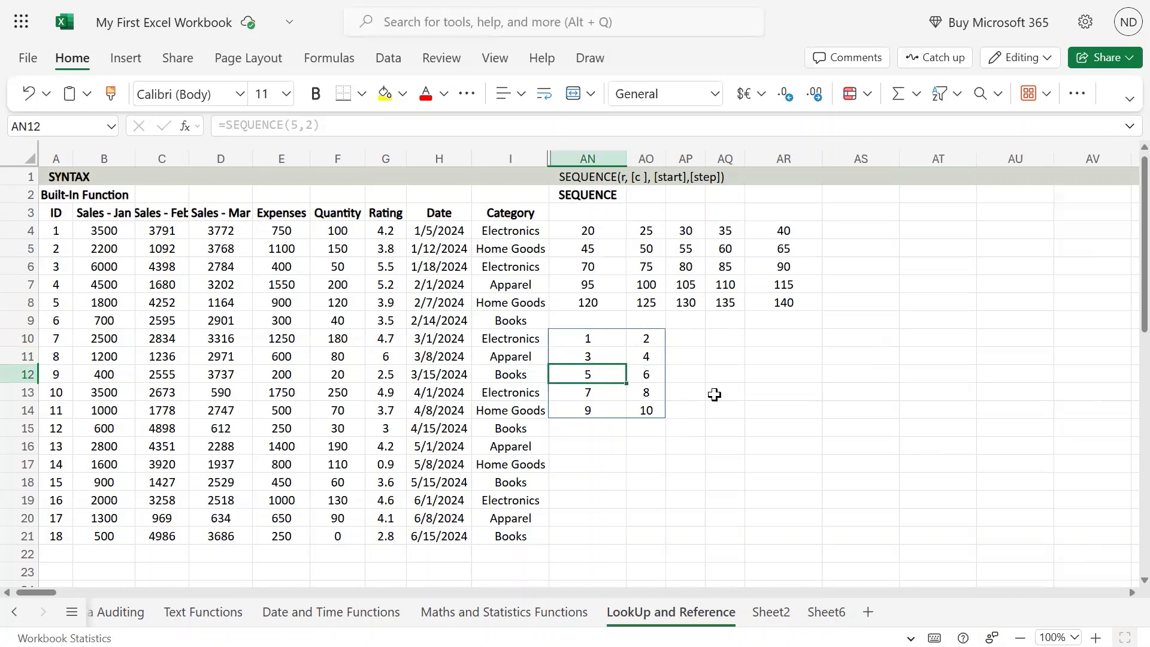
Step down and back up the first column of the two-column array to examine its five rows
{"action": "key", "text": "Up"}
{"action": "key", "text": "Up"}
{"action": "key", "text": "Up"}
{"action": "key", "text": "Down"}
{"action": "key", "text": "Down"}
{"action": "key", "text": "Down"}
{"action": "key", "text": "Down"}
{"action": "key", "text": "Down"}
{"action": "key", "text": "Down"}
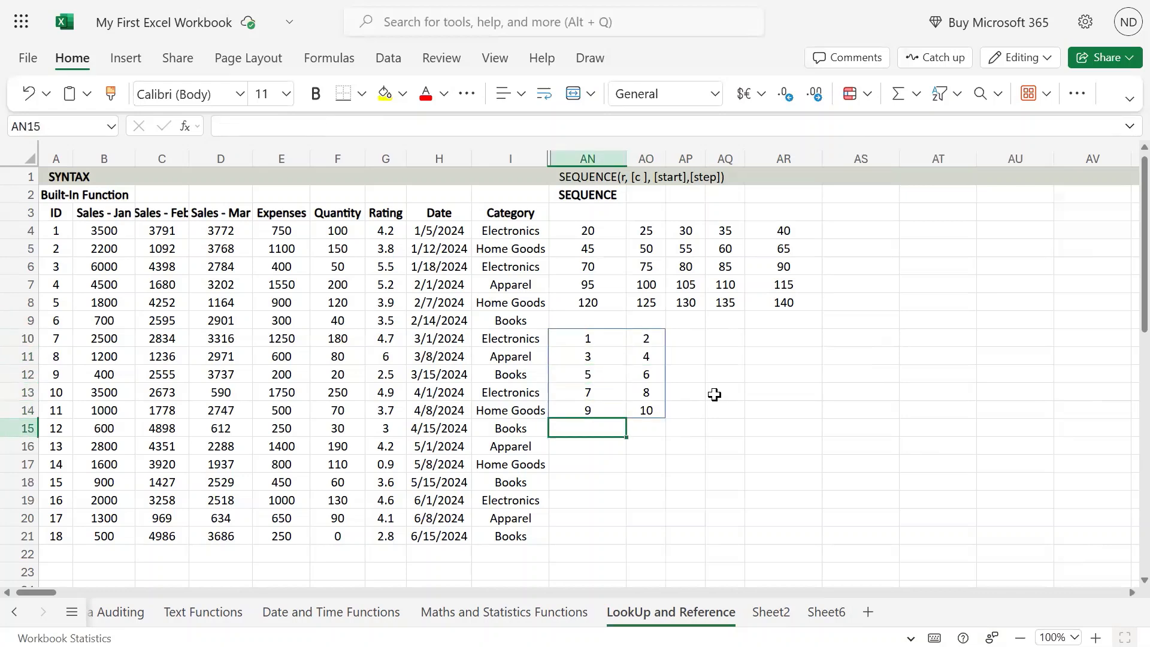
{"action": "key", "text": "Up"}
{"action": "key", "text": "Up"}
{"action": "key", "text": "Up"}
{"action": "key", "text": "Up"}
{"action": "key", "text": "Up"}
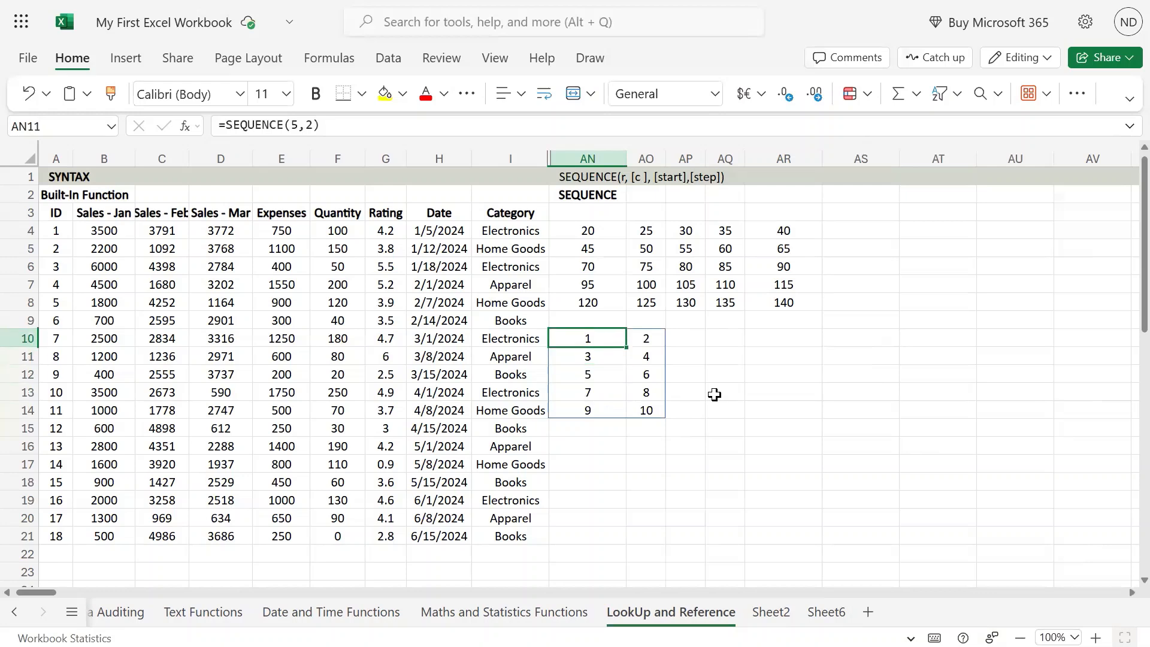
{"action": "key", "text": "F2"}
{"action": "key", "text": "Left"}
{"action": "key", "text": "Left"}
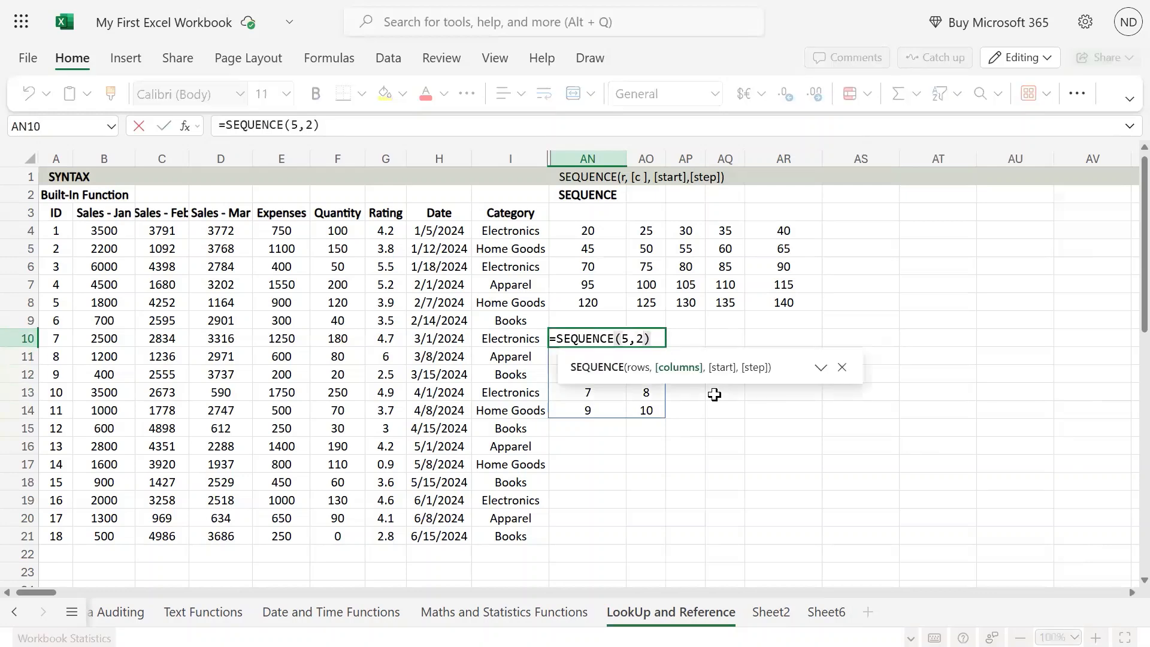
{"action": "type", "text": ","}
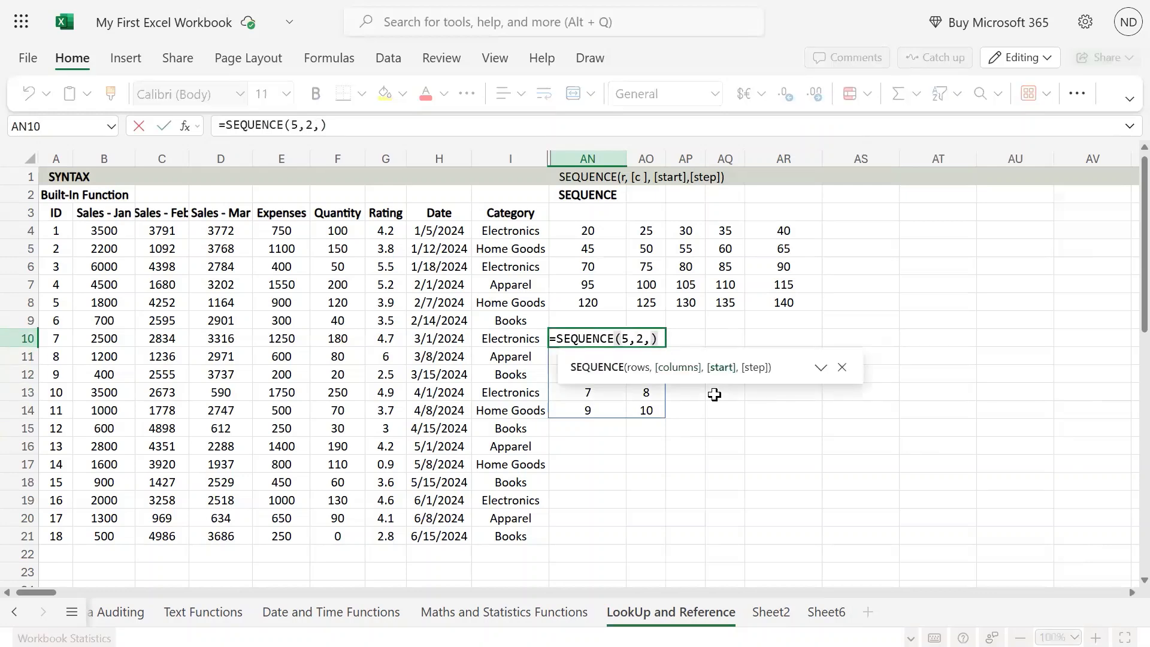
{"action": "key", "text": "Escape"}
{"action": "key", "text": "Escape"}
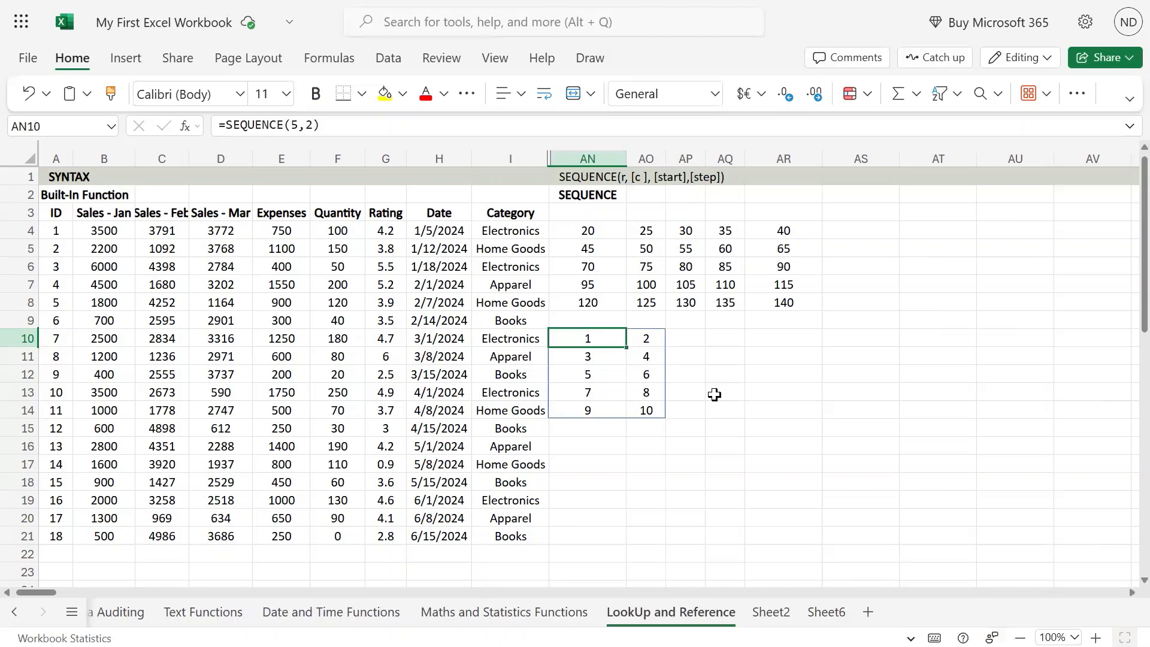
Try 100 as the columns argument in AN10 with =SEQUENCE(5,100)
{"action": "key", "text": "F2"}
{"action": "key", "text": "Left"}
{"action": "key", "text": "BackSpace"}
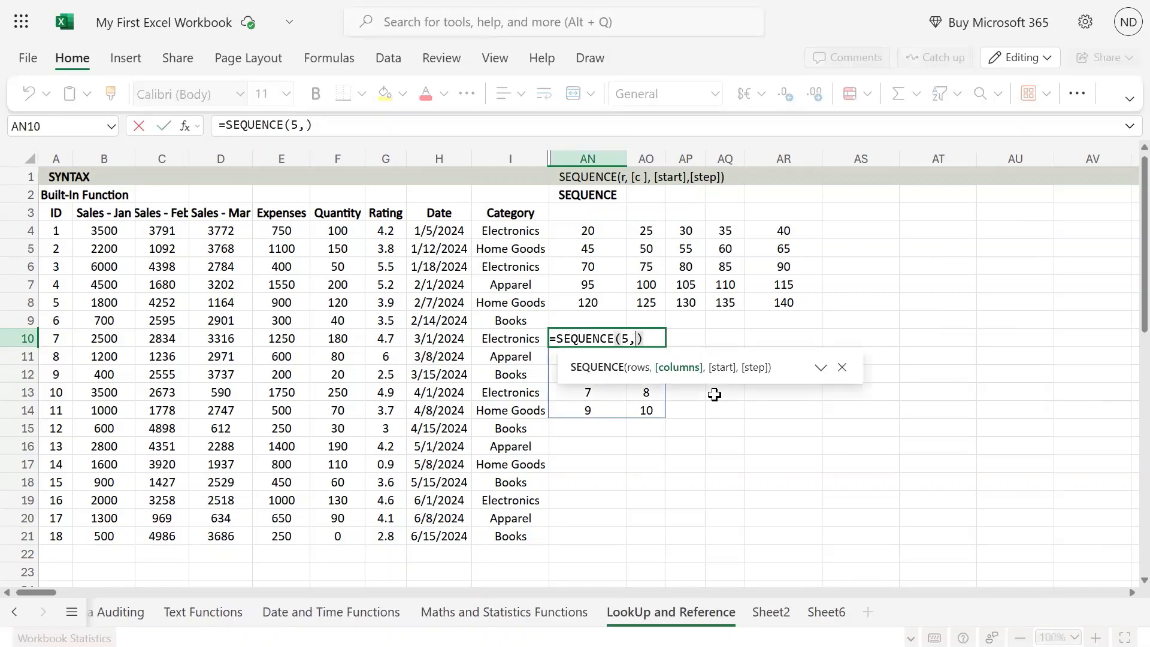
{"action": "type", "text": "100"}
{"action": "key", "text": "Return"}
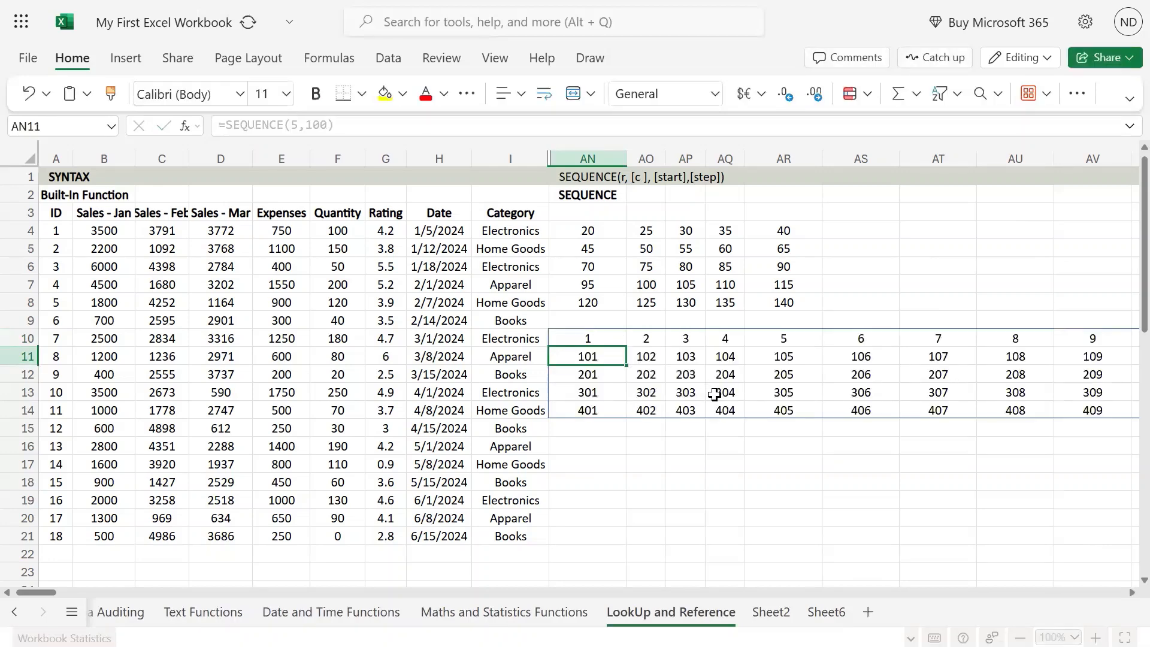
Check the formula in AN10 and undo the last change to its columns argument
{"action": "key", "text": "Up"}
{"action": "key", "text": "F2"}
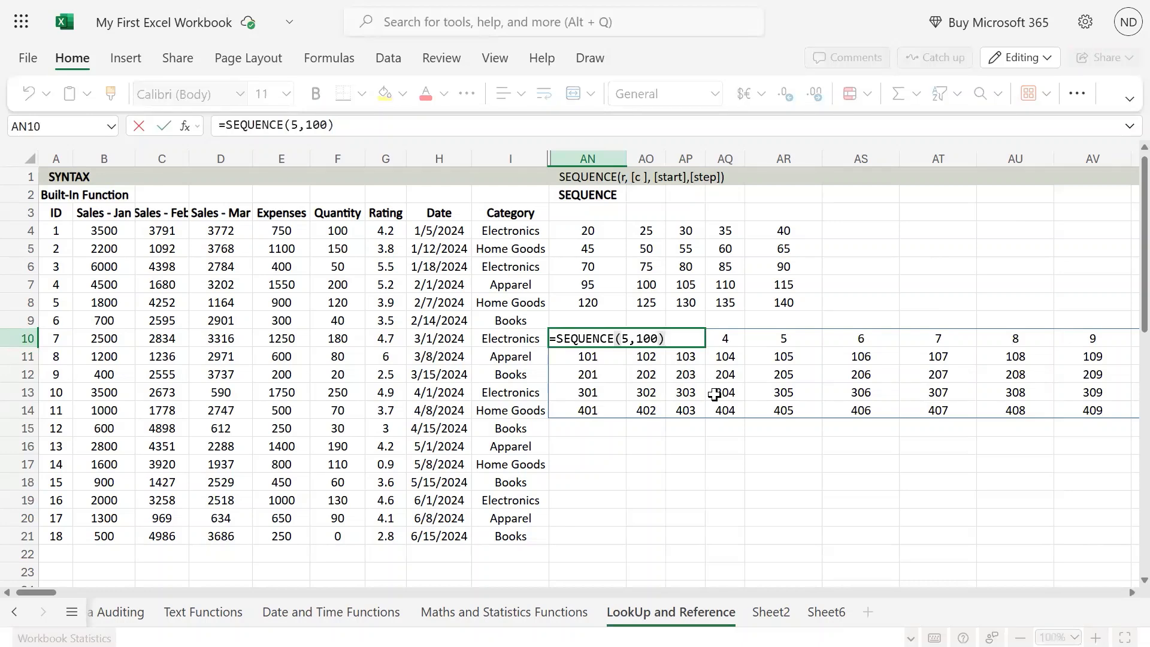
{"action": "key", "text": "Escape"}
{"action": "key", "text": "ctrl+z"}
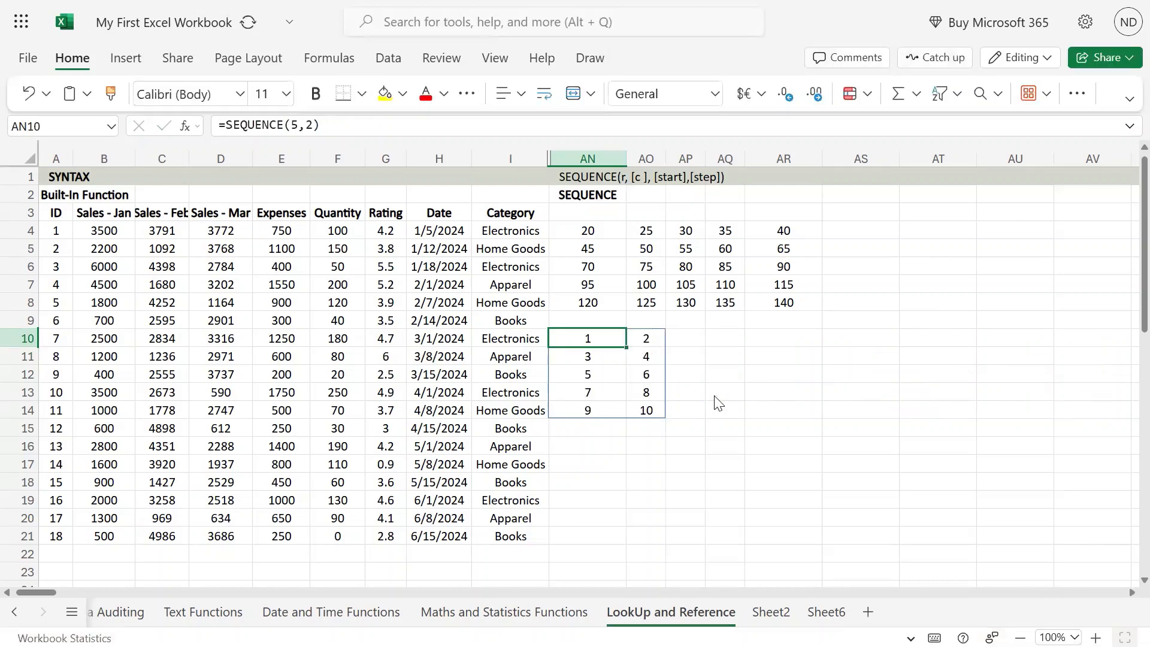
Add a start argument of 100 to the formula in AN10, making it =SEQUENCE(5,2,100)
{"action": "key", "text": "F2"}
{"action": "key", "text": "Left"}
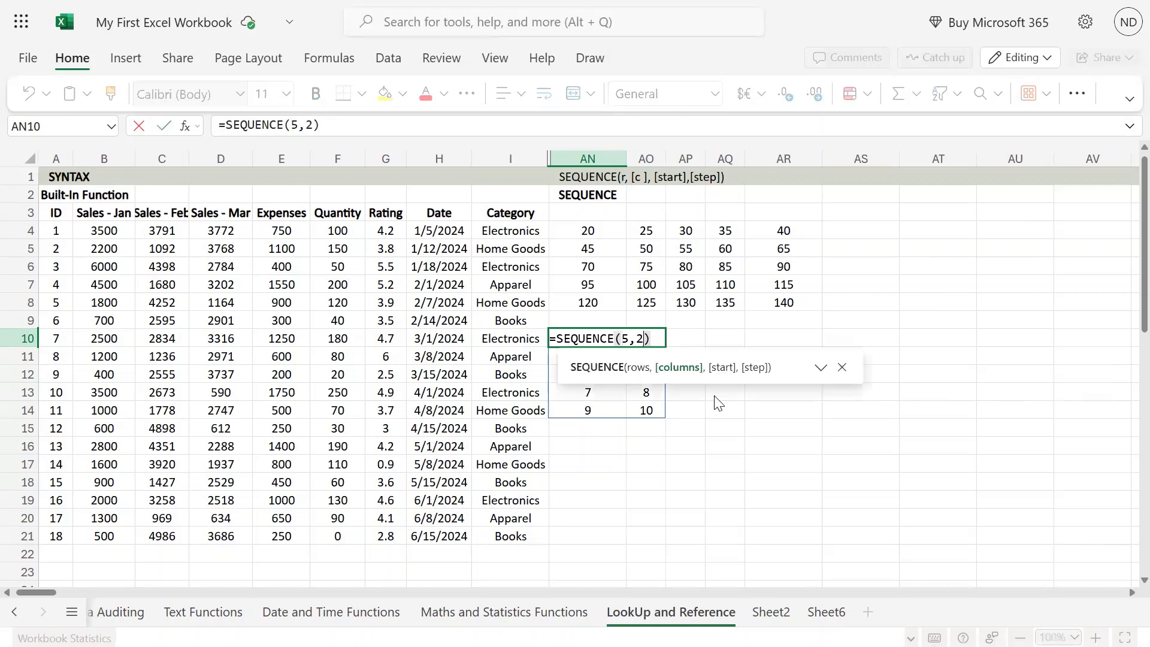
{"action": "type", "text": ",100"}
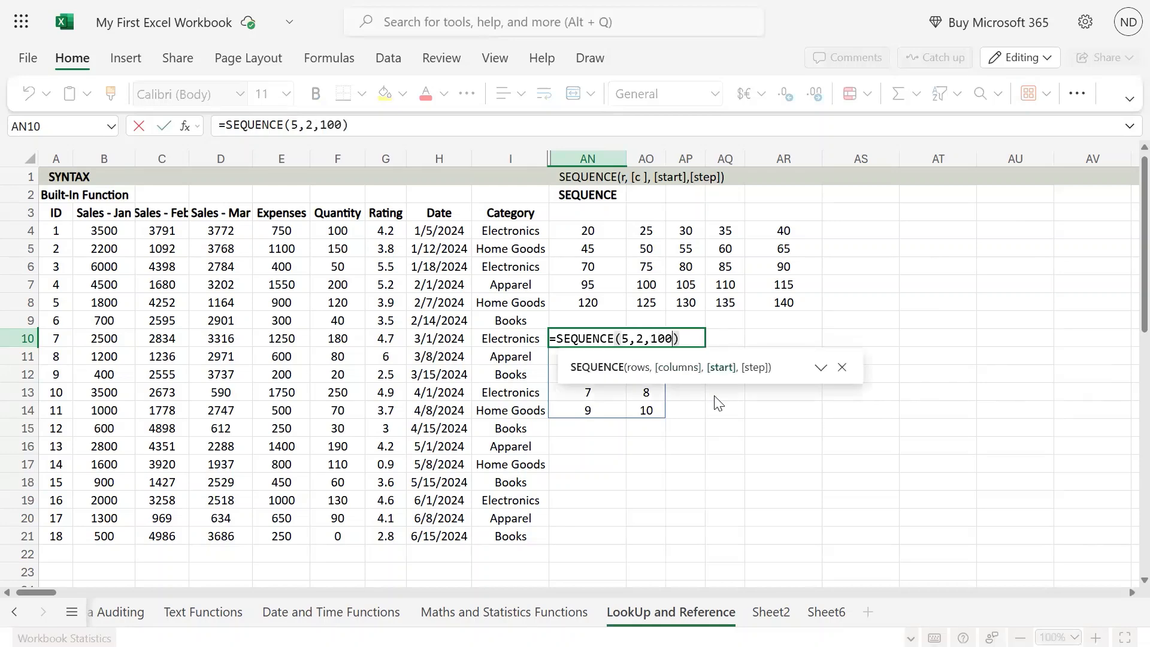
{"action": "key", "text": "Return"}
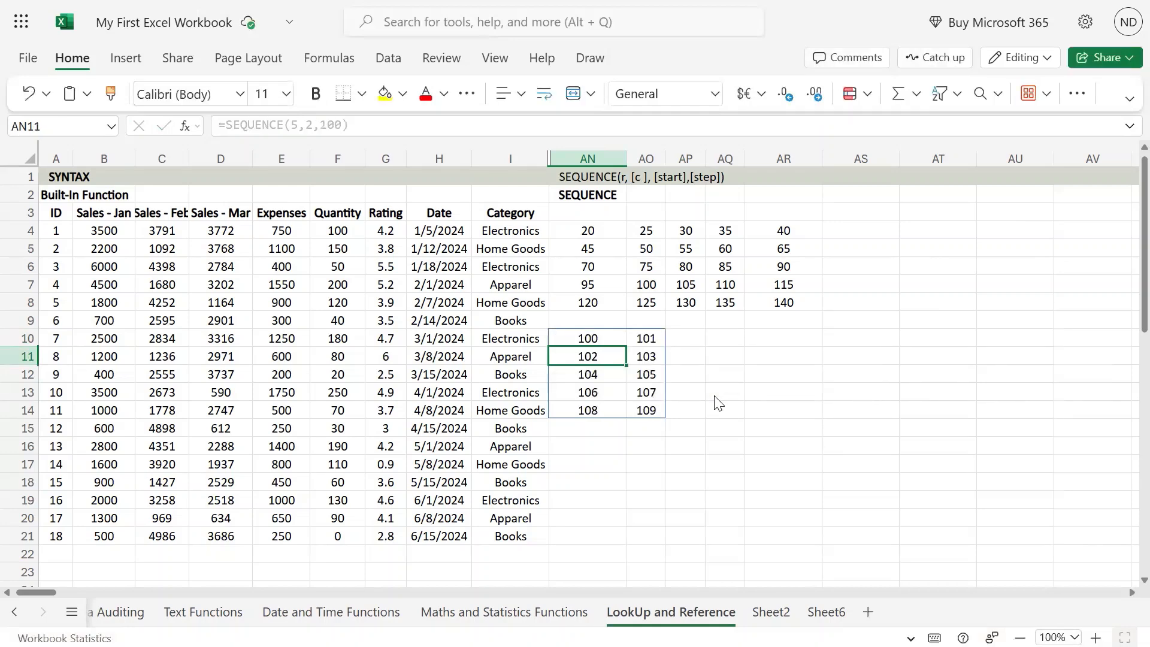
{"action": "key", "text": "Up"}
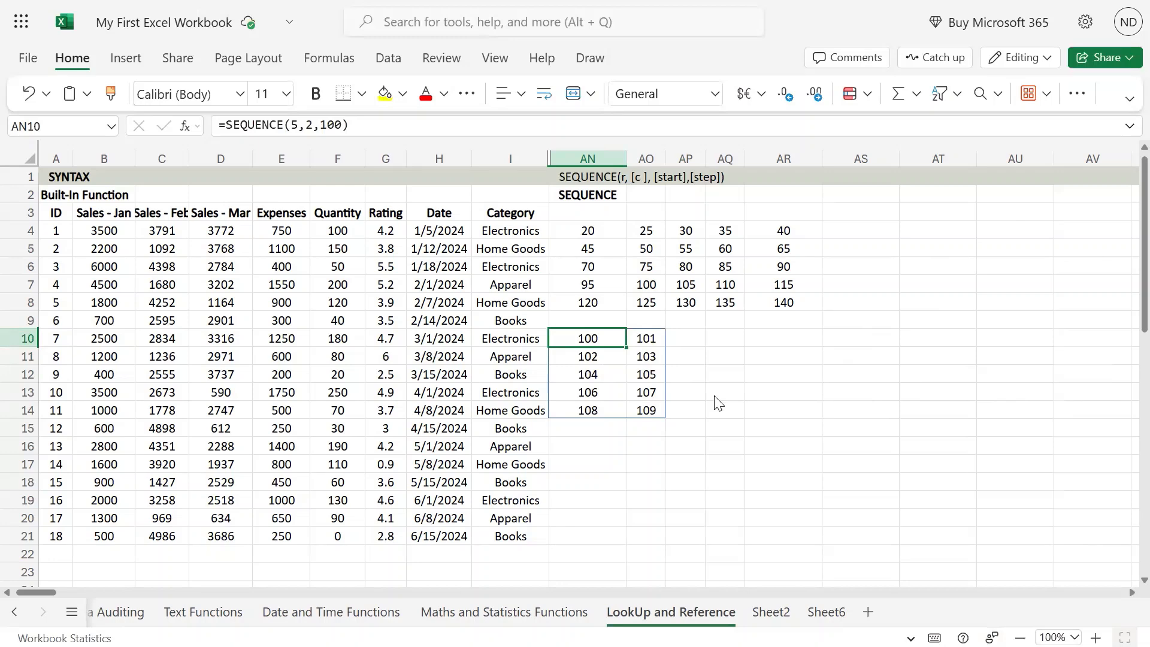
Add a step argument of 10 to the formula in AN10, making it =SEQUENCE(5,2,100,10), and check the array's first cells
{"action": "key", "text": "F2"}
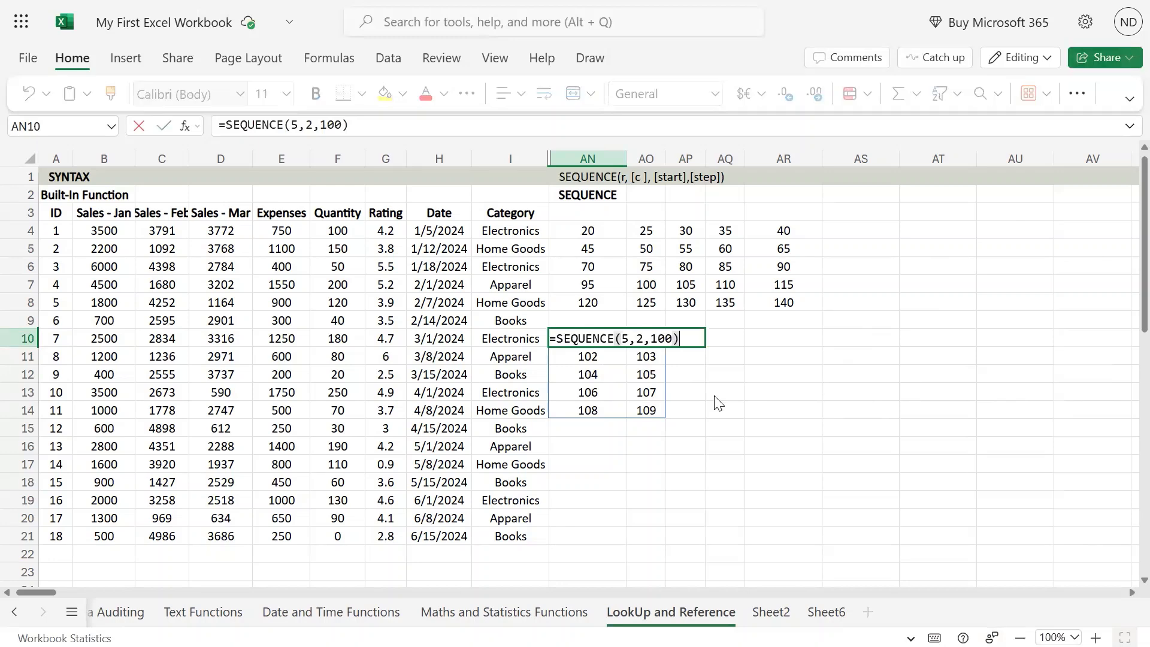
{"action": "key", "text": "Left"}
{"action": "type", "text": ","}
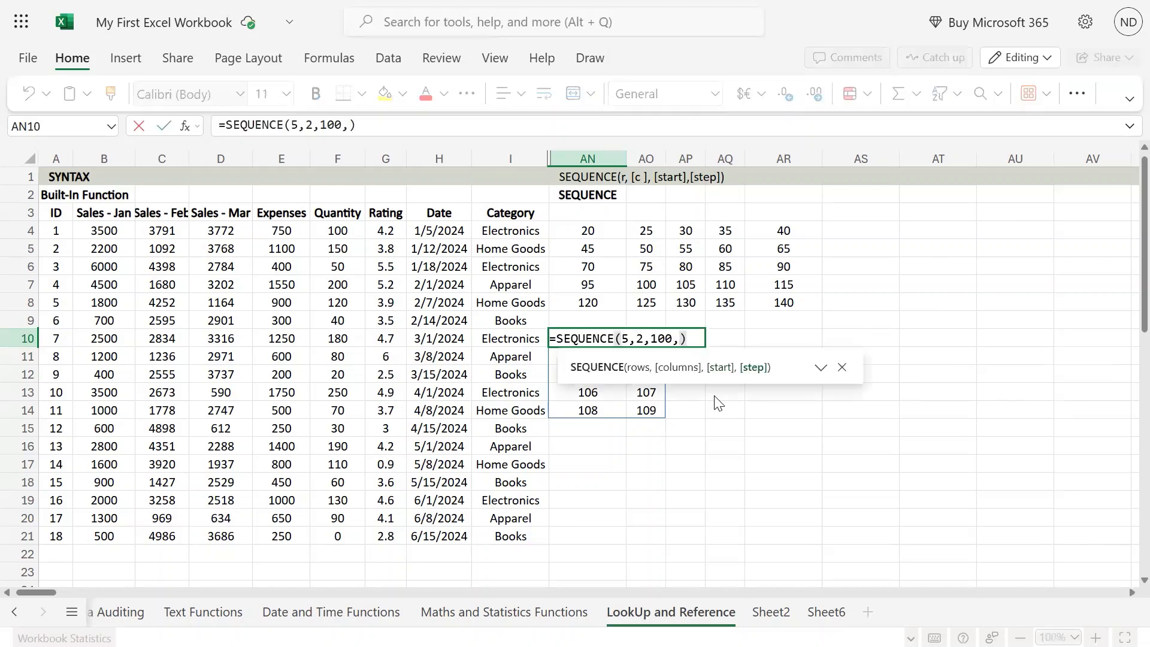
{"action": "type", "text": "10"}
{"action": "key", "text": "Return"}
{"action": "key", "text": "Up"}
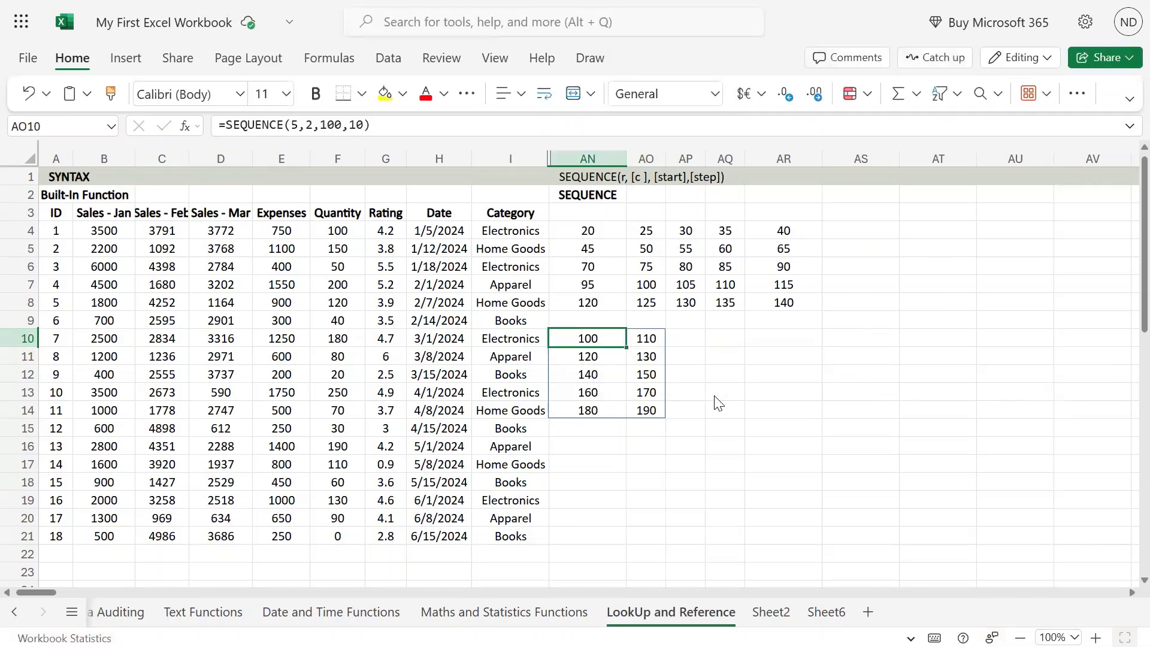
{"action": "key", "text": "Right"}
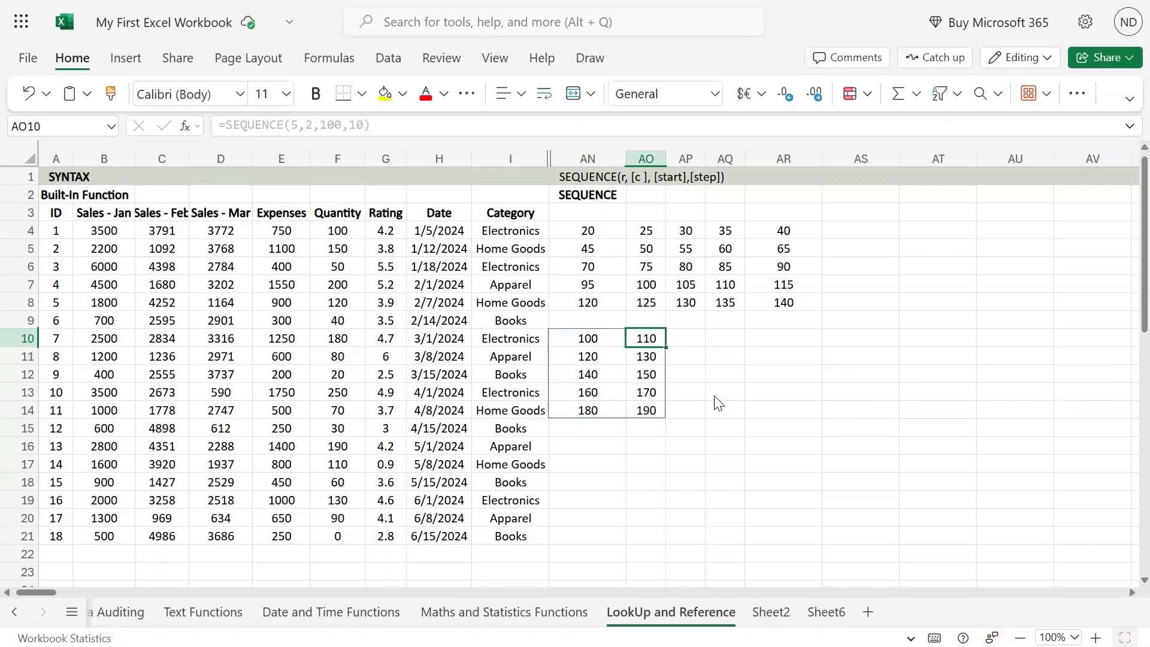
{"action": "key", "text": "Left"}
{"action": "key", "text": "Down"}
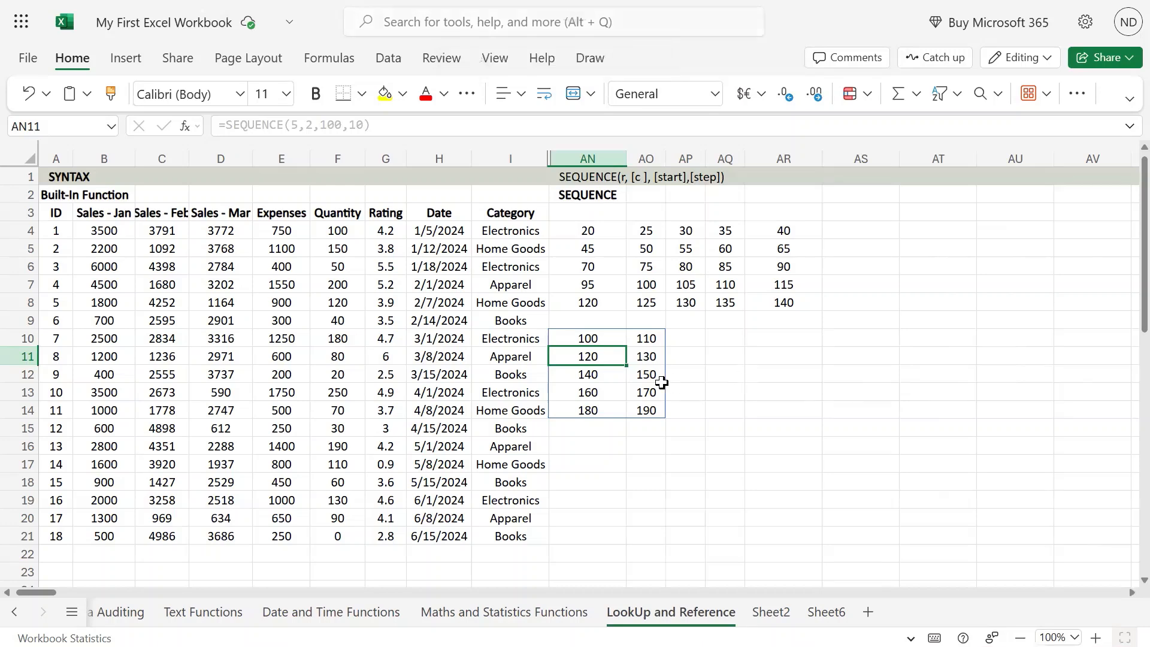
Enter the formula =SEQUENCE(5,TODAY()) in AN16, below the two-column array
{"action": "left_click", "coordinate": [601, 435]}
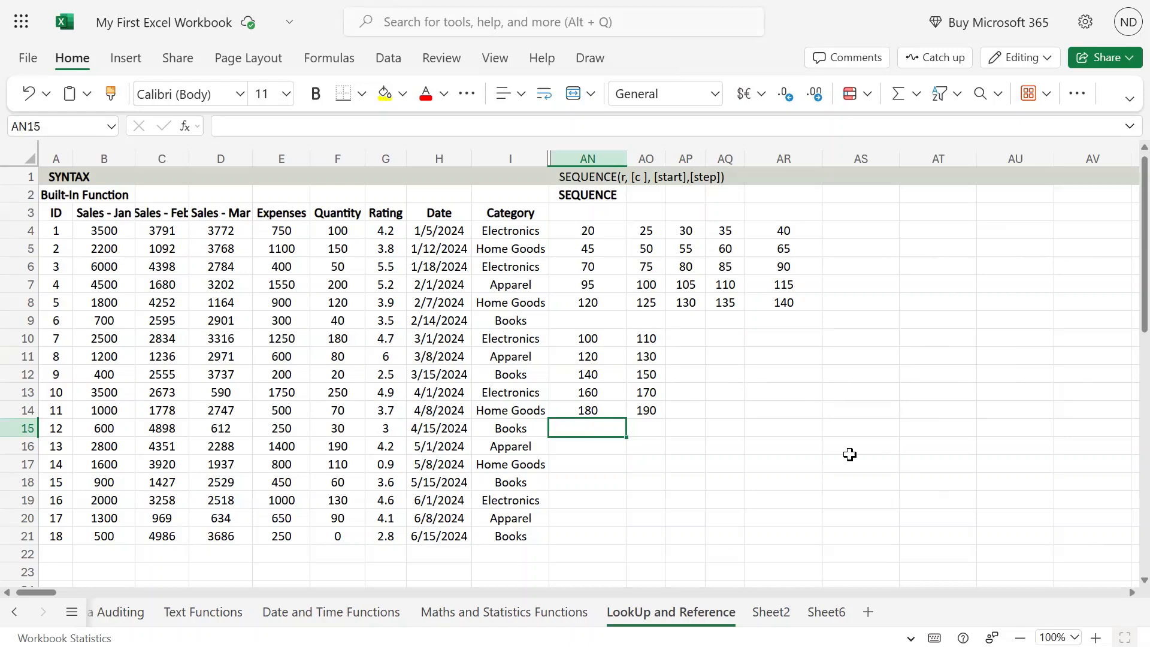
{"action": "left_click", "coordinate": [606, 451]}
{"action": "type", "text": "sequesn"}
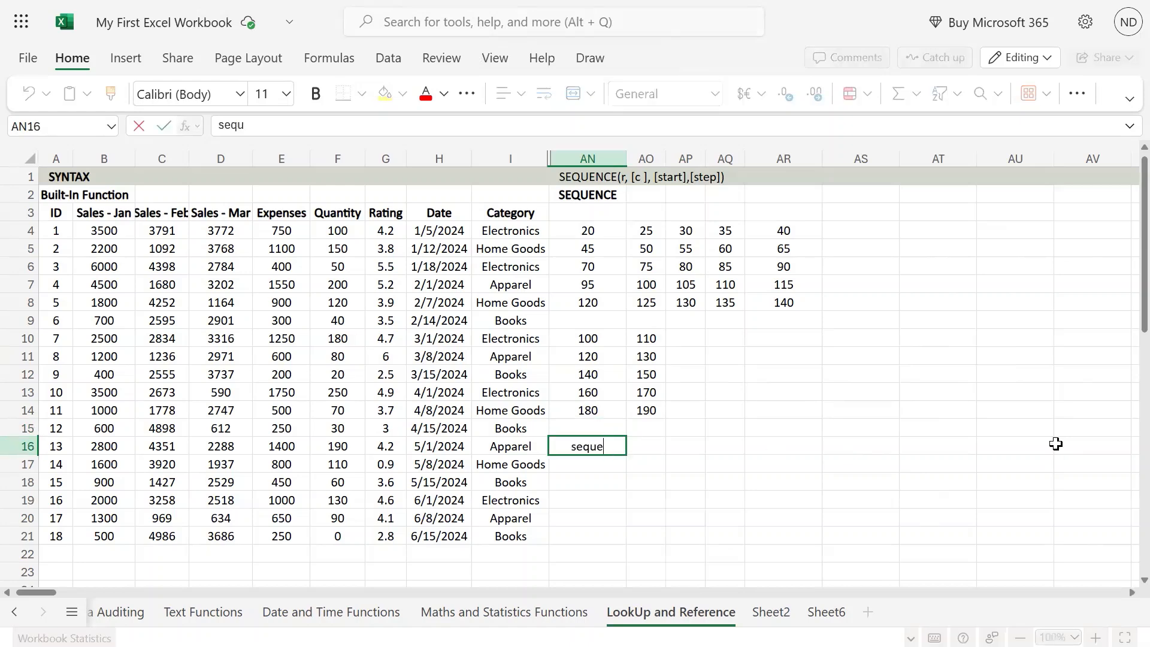
{"action": "key", "text": "BackSpace"}
{"action": "key", "text": "BackSpace"}
{"action": "key", "text": "BackSpace"}
{"action": "key", "text": "BackSpace"}
{"action": "key", "text": "BackSpace"}
{"action": "key", "text": "BackSpace"}
{"action": "key", "text": "BackSpace"}
{"action": "type", "text": "=seq"}
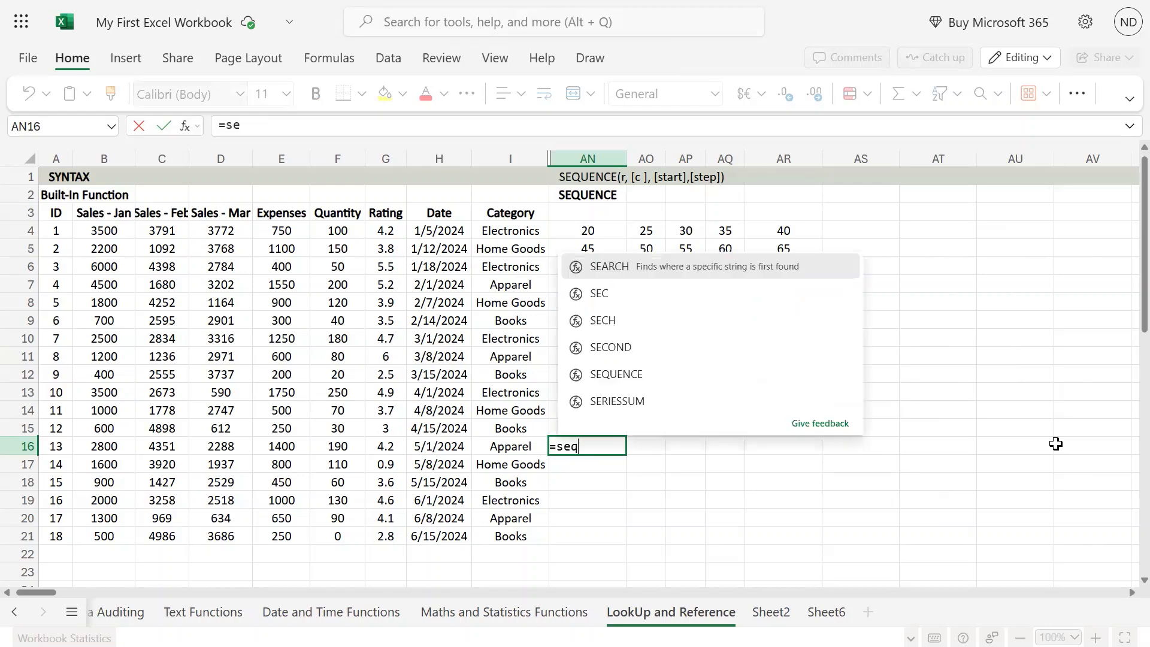
{"action": "type", "text": "uence("}
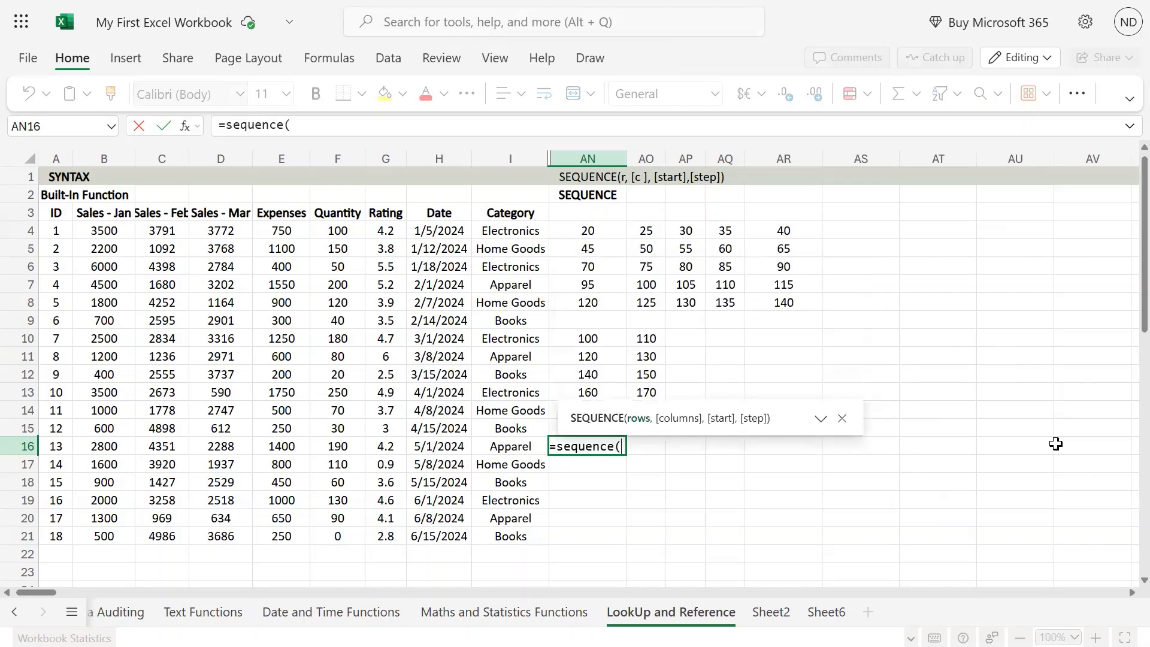
{"action": "type", "text": "5,"}
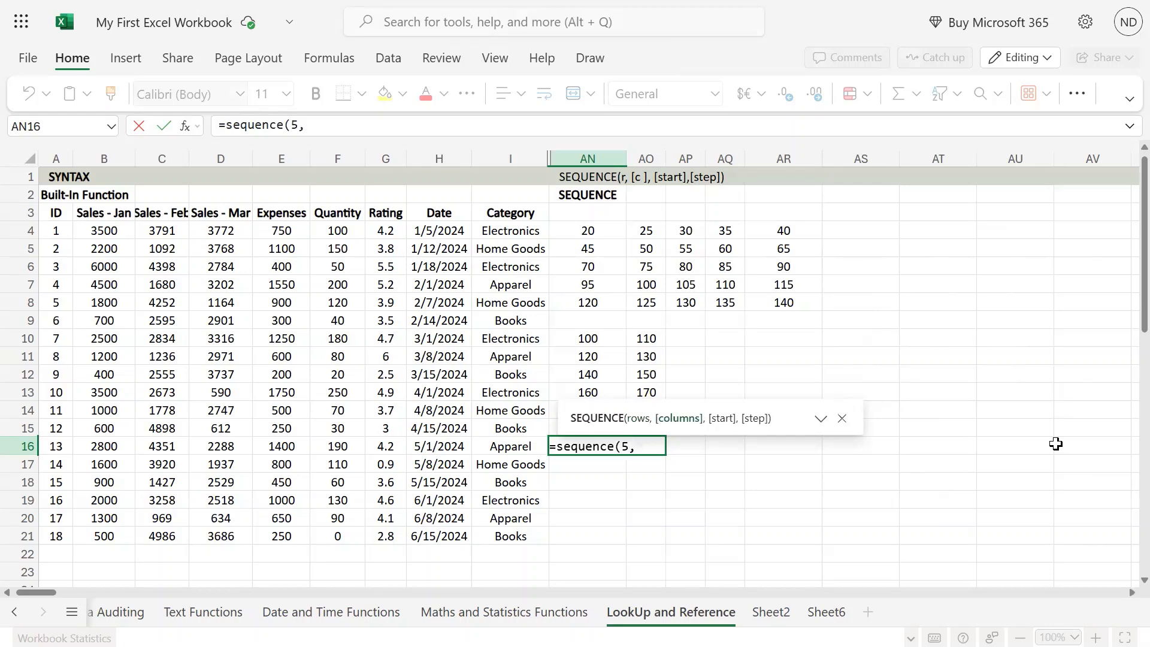
{"action": "type", "text": "today()"}
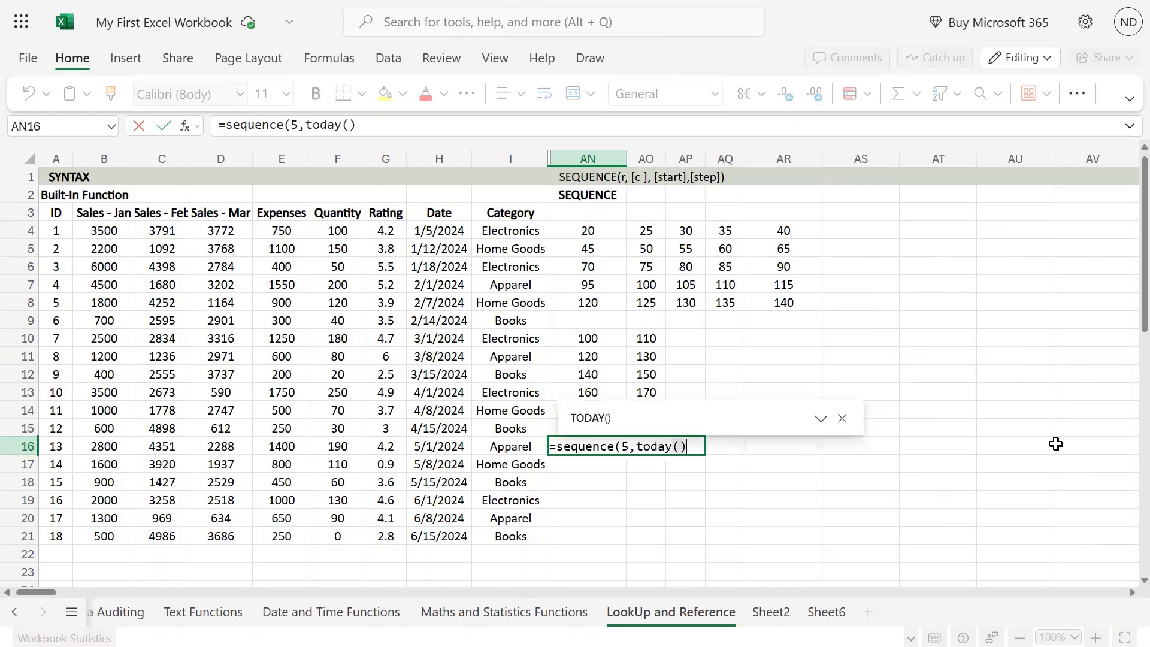
{"action": "type", "text": ")"}
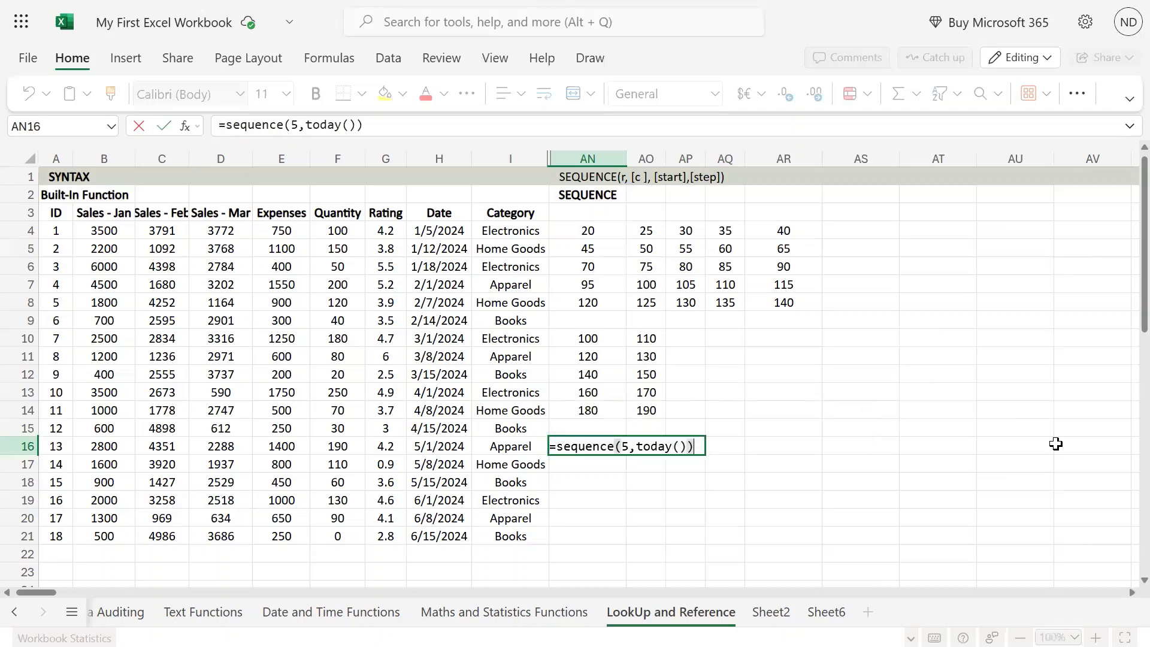
{"action": "key", "text": "Return"}
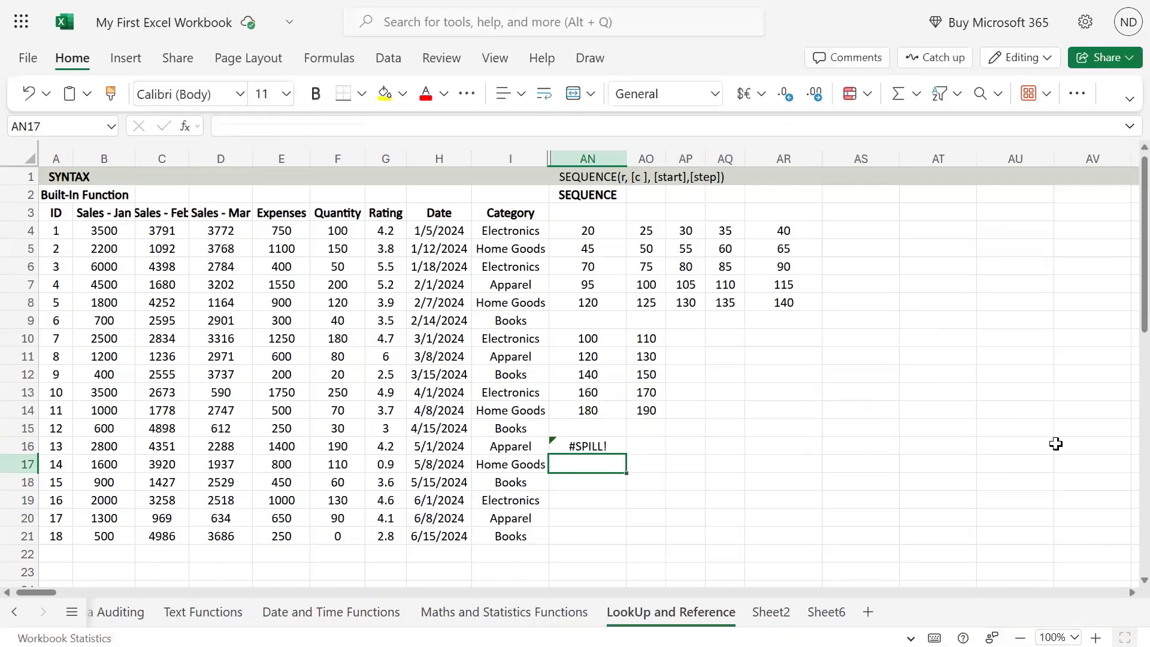
Review the formula in AN16 and examine the cells below it for anything blocking the spill range
{"action": "key", "text": "Up"}
{"action": "key", "text": "F2"}
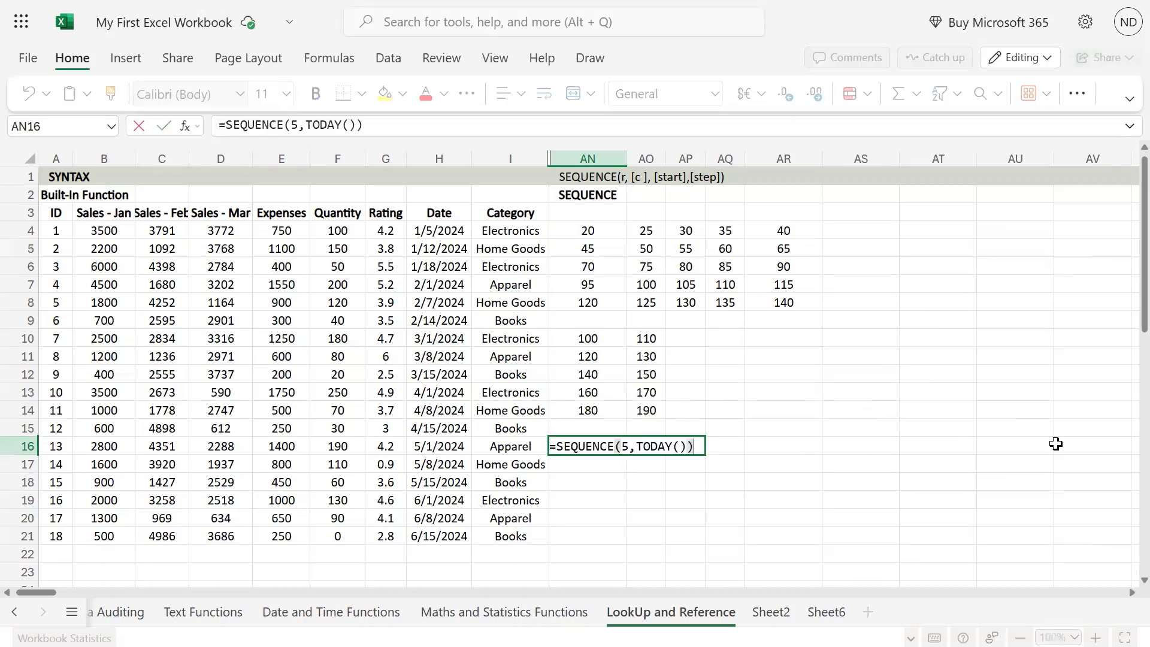
{"action": "key", "text": "Return"}
{"action": "key", "text": "Down"}
{"action": "key", "text": "Down"}
{"action": "key", "text": "Down"}
{"action": "key", "text": "Down"}
{"action": "key", "text": "Down"}
{"action": "key", "text": "Down"}
{"action": "key", "text": "Up"}
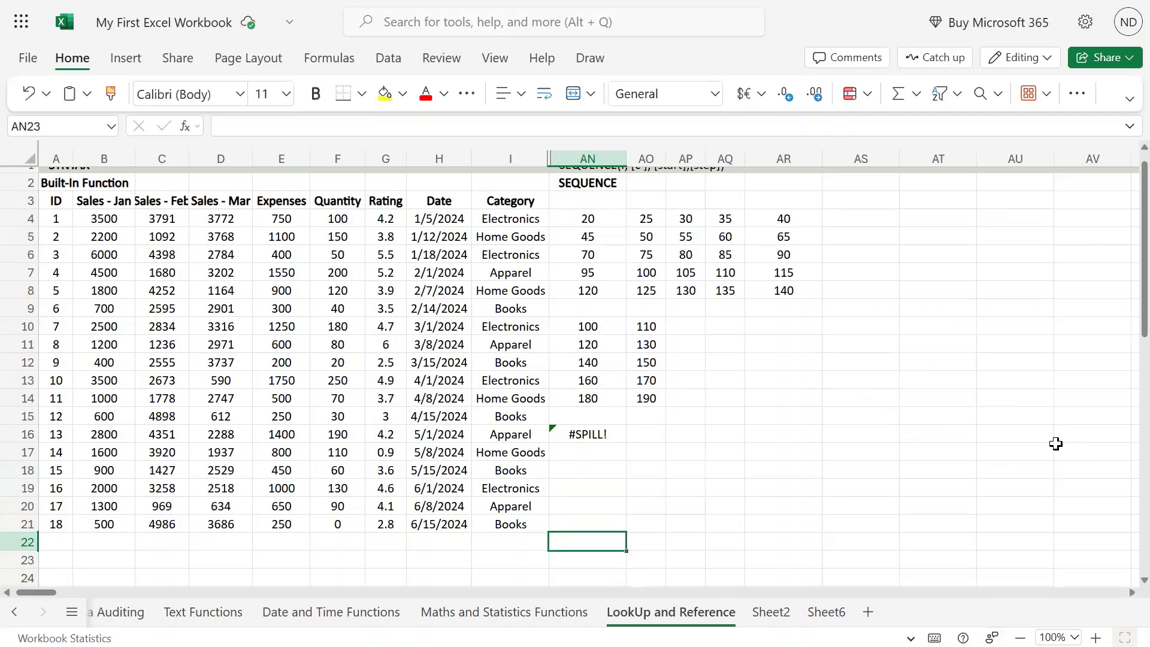
{"action": "key", "text": "Up"}
{"action": "key", "text": "Up"}
{"action": "key", "text": "Up"}
{"action": "key", "text": "Up"}
{"action": "key", "text": "Up"}
{"action": "key", "text": "shift+Down"}
{"action": "key", "text": "shift+Down"}
{"action": "key", "text": "shift+Down"}
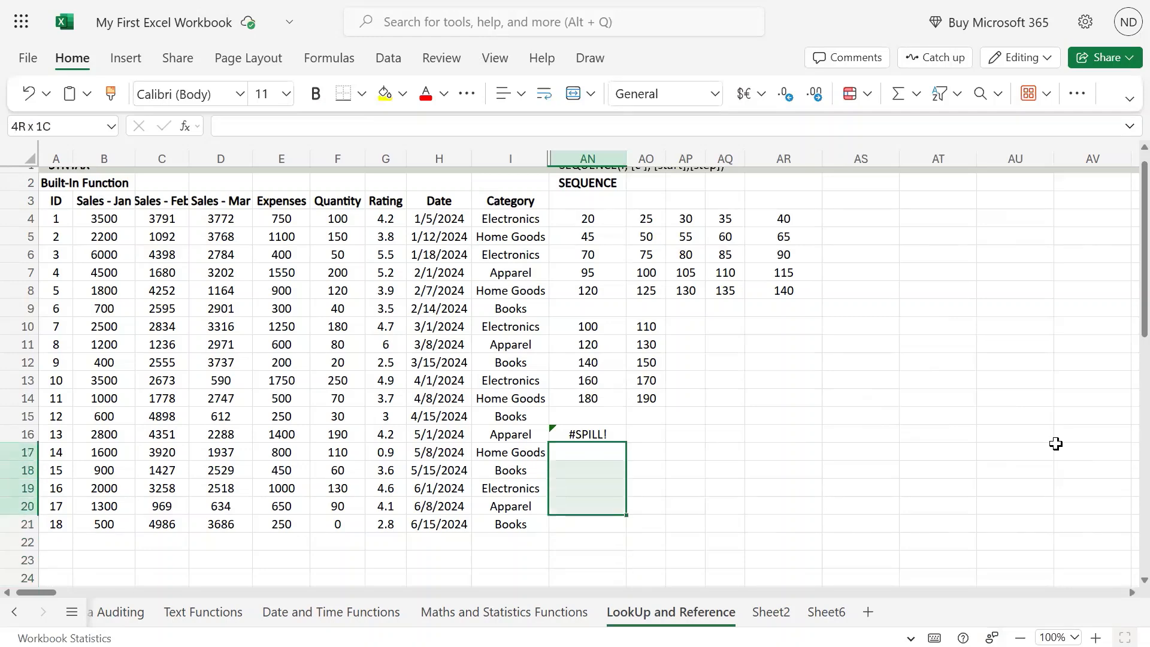
{"action": "key", "text": "shift+Down"}
{"action": "key", "text": "Up"}
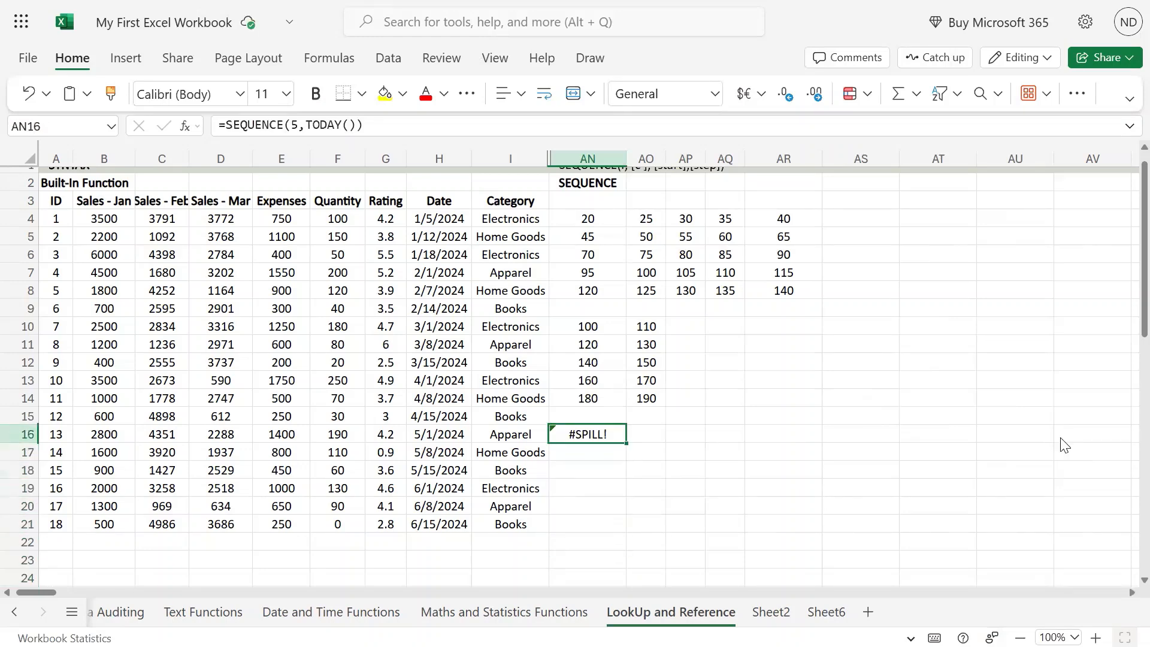
{"action": "key", "text": "F2"}
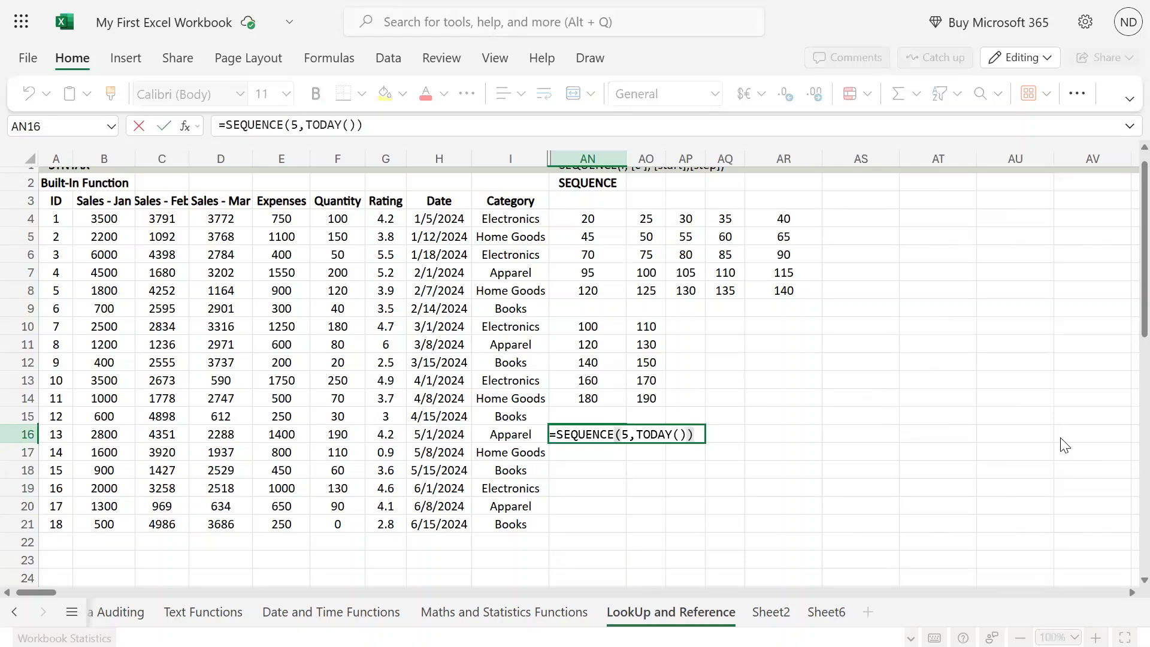
{"action": "key", "text": "Escape"}
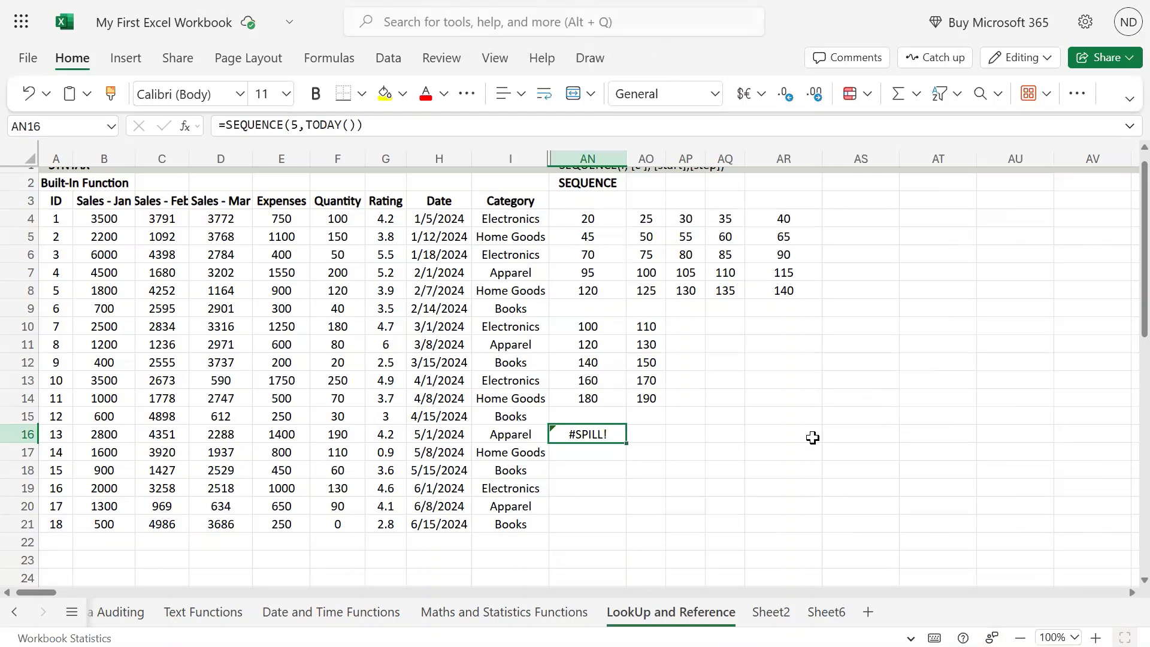
Add a third argument of 1 to the formula in AN16, making it =SEQUENCE(5,TODAY(),1)
{"action": "key", "text": "F2"}
{"action": "key", "text": "Left"}
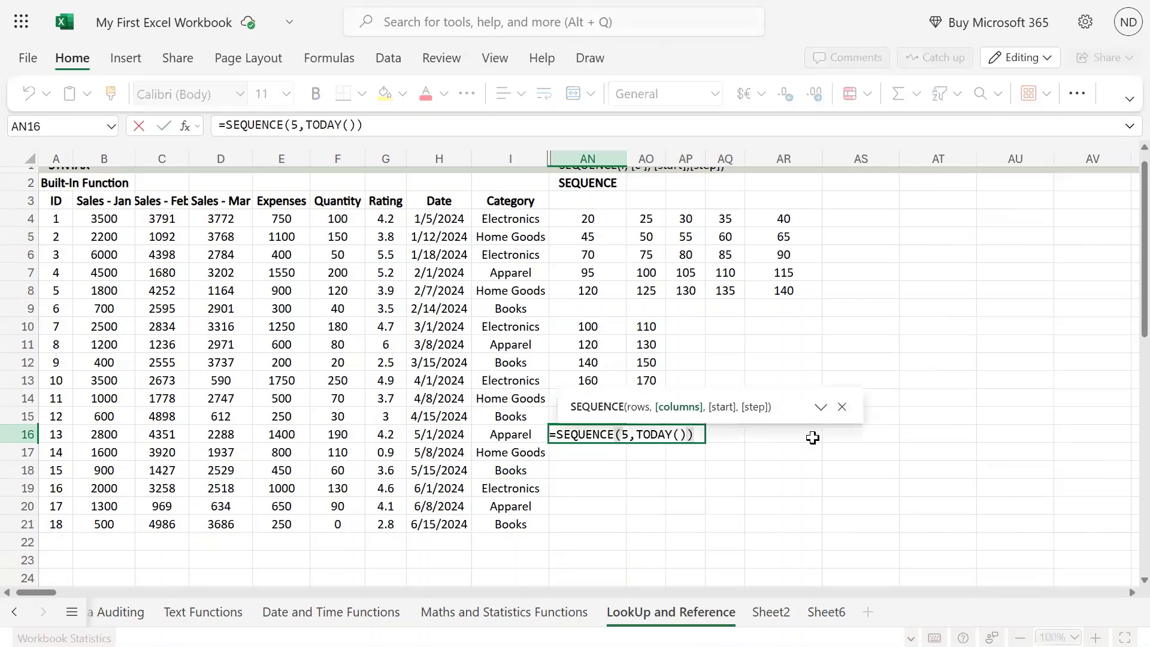
{"action": "type", "text": ",1"}
{"action": "key", "text": "ctrl+Return"}
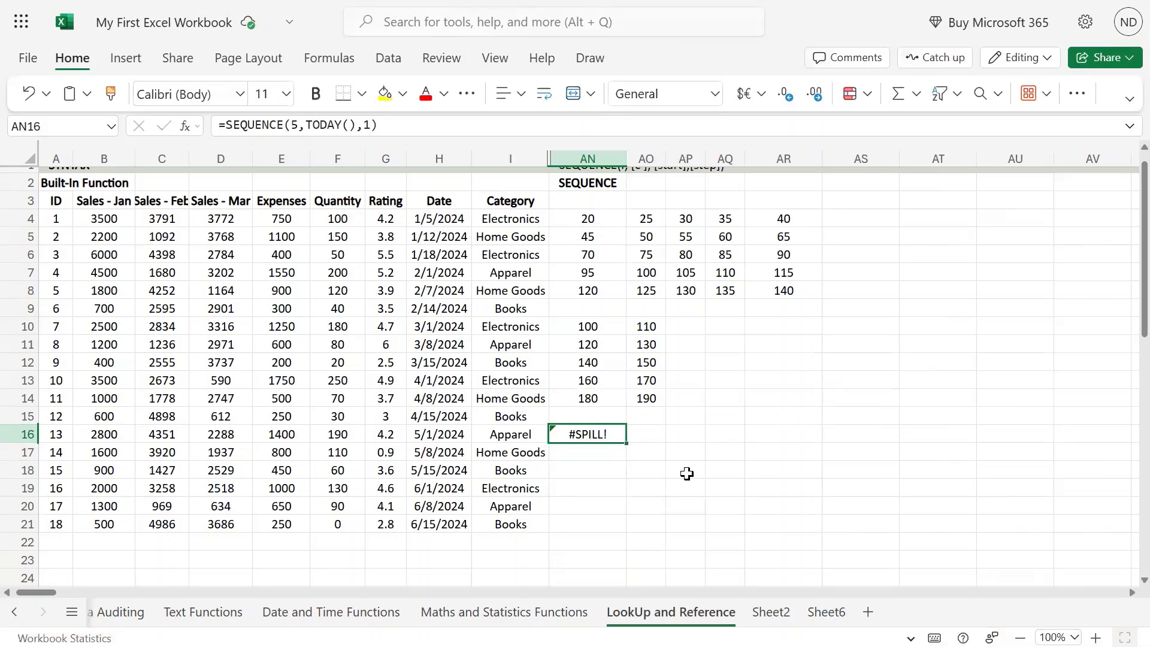
Examine column AN down to the sheet's last row and back up for content blocking the spill
{"action": "scroll", "coordinate": [728, 492], "scroll_direction": "down", "scroll_amount": 8}
{"action": "scroll", "coordinate": [729, 492], "scroll_direction": "down", "scroll_amount": 3}
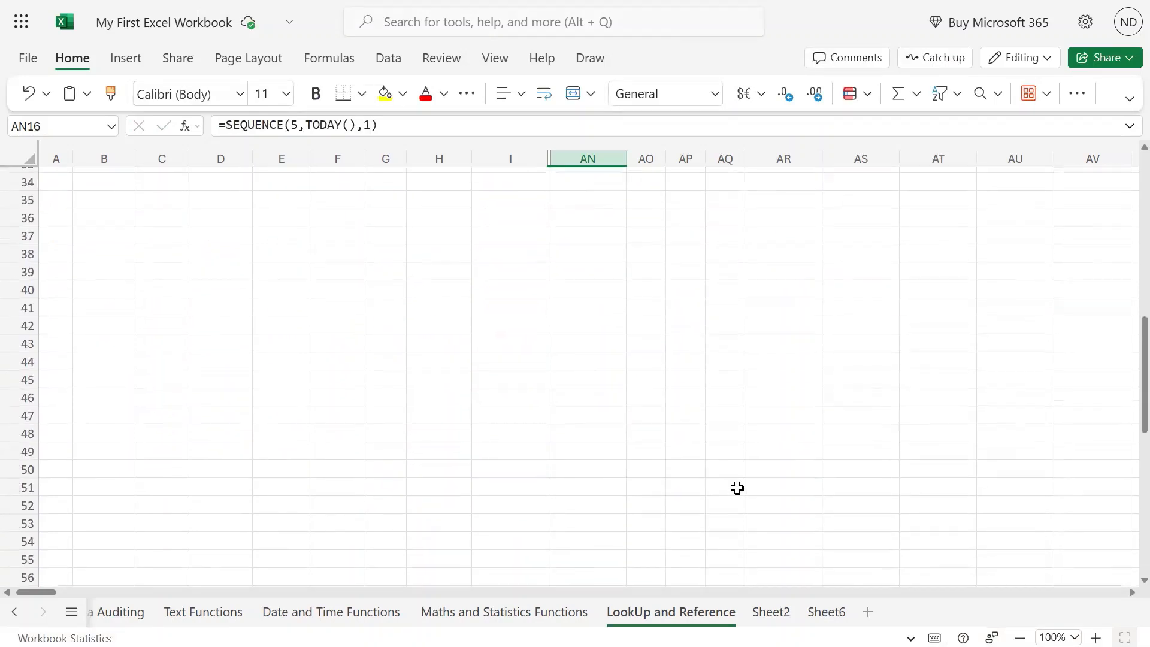
{"action": "key", "text": "ctrl+Down"}
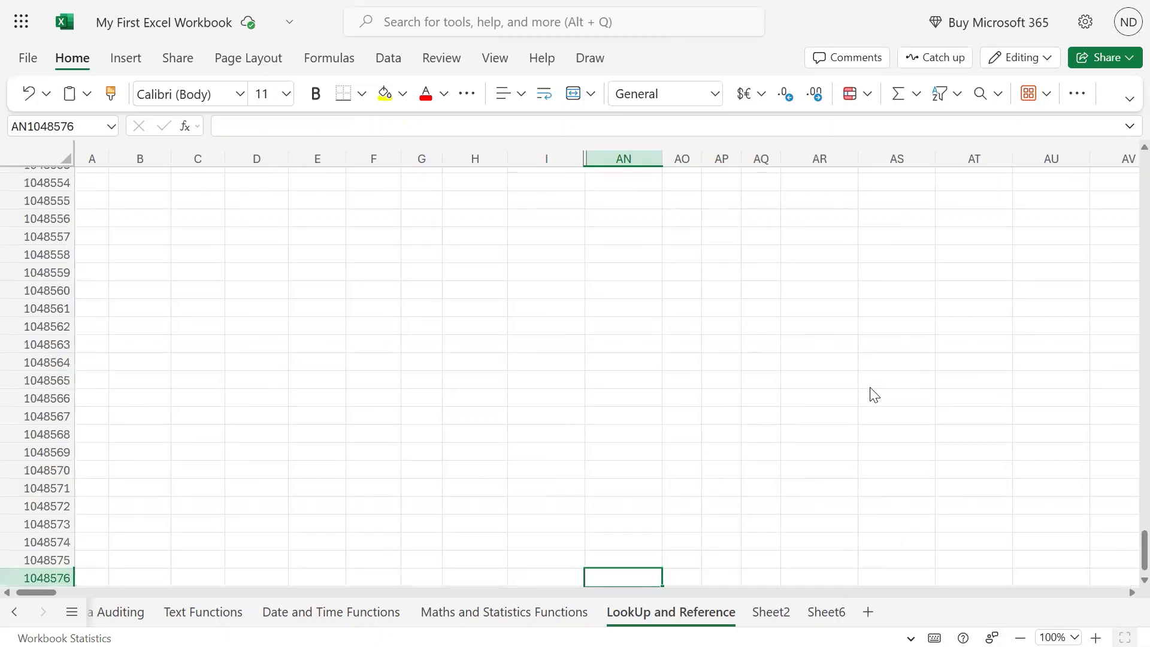
{"action": "key", "text": "ctrl+Up"}
{"action": "key", "text": "Up"}
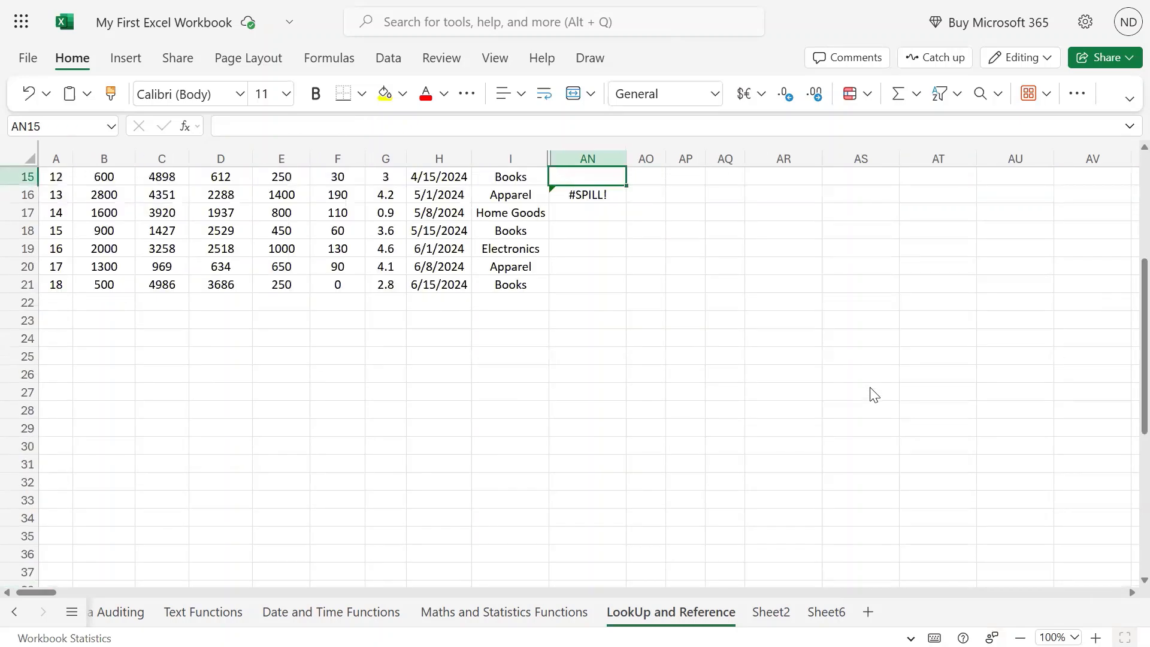
{"action": "key", "text": "Up"}
{"action": "scroll", "coordinate": [873, 394], "scroll_direction": "up", "scroll_amount": 4}
{"action": "key", "text": "Down"}
{"action": "key", "text": "Down"}
{"action": "key", "text": "Down"}
{"action": "key", "text": "Down"}
{"action": "key", "text": "Down"}
{"action": "key", "text": "Down"}
{"action": "key", "text": "Down"}
{"action": "key", "text": "Down"}
{"action": "key", "text": "Down"}
{"action": "key", "text": "Down"}
{"action": "key", "text": "Down"}
{"action": "key", "text": "Down"}
{"action": "key", "text": "Down"}
{"action": "key", "text": "Down"}
{"action": "key", "text": "Down"}
{"action": "key", "text": "Down"}
{"action": "key", "text": "Down"}
{"action": "key", "text": "Down"}
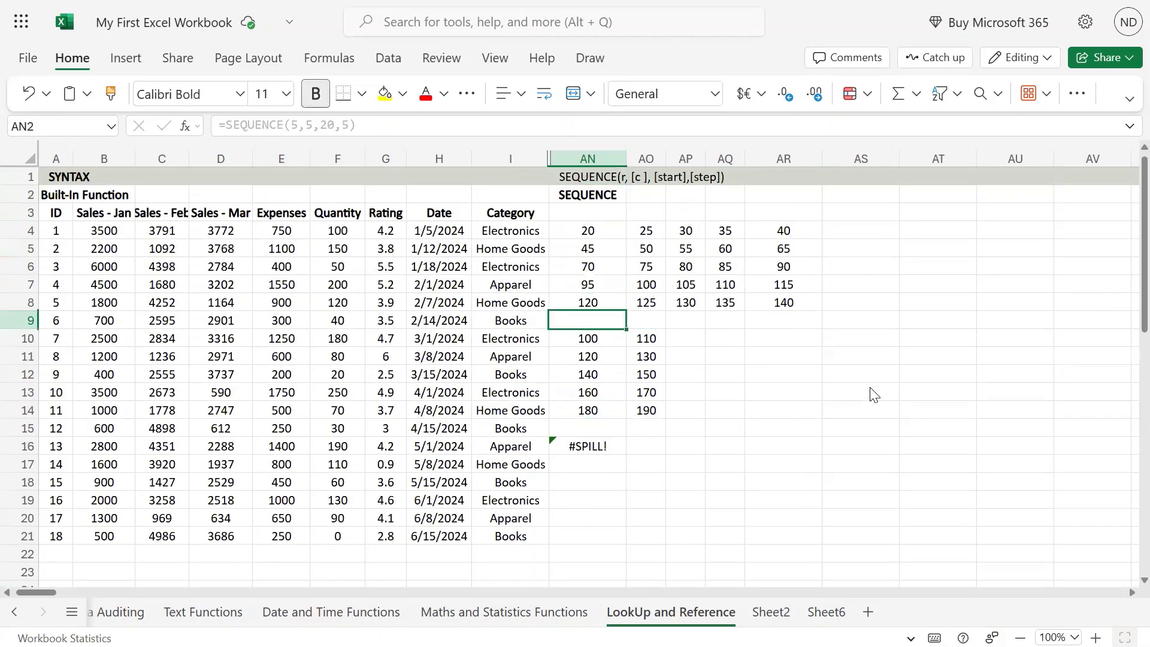
{"action": "key", "text": "Up"}
{"action": "key", "text": "Up"}
{"action": "key", "text": "Up"}
{"action": "key", "text": "F2"}
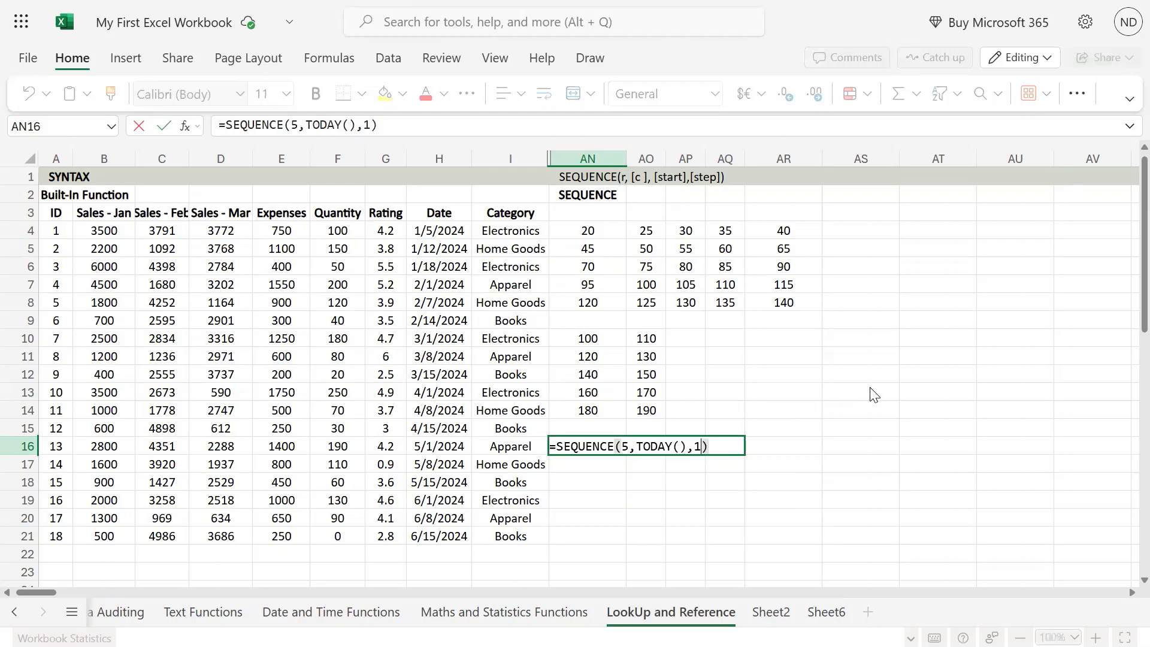
{"action": "key", "text": "Left"}
{"action": "key", "text": "Left"}
{"action": "key", "text": "Left"}
{"action": "key", "text": "Left"}
{"action": "key", "text": "Left"}
{"action": "key", "text": "Left"}
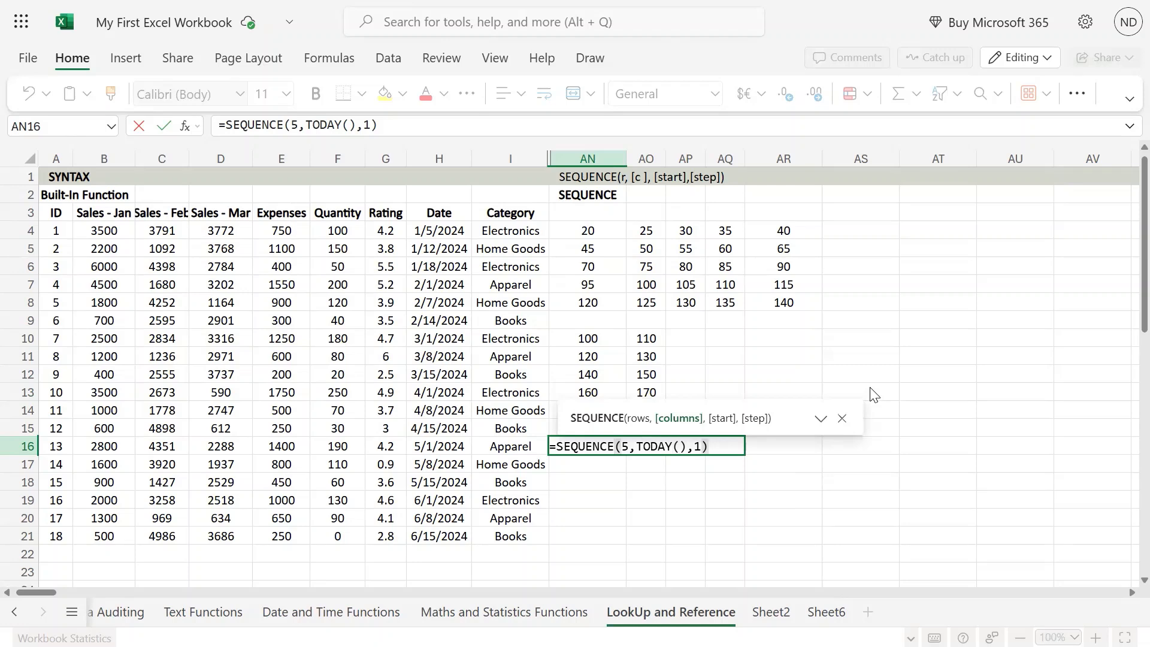
{"action": "type", "text": ","}
{"action": "key", "text": "Left"}
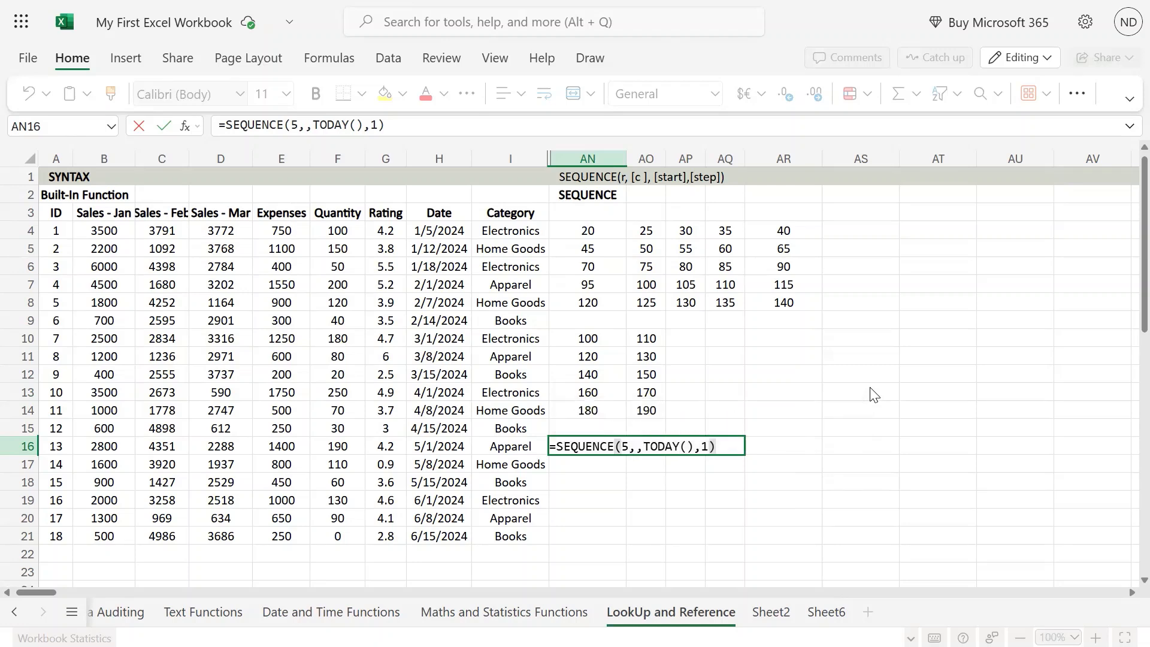
{"action": "key", "text": "Delete"}
{"action": "key", "text": "ctrl+Return"}
{"action": "key", "text": "Left"}
{"action": "key", "text": "Right"}
Insert a blank columns argument before TODAY() in AN16 so the formula reads =SEQUENCE(5, ,TODAY(),1)
{"action": "key", "text": "F2"}
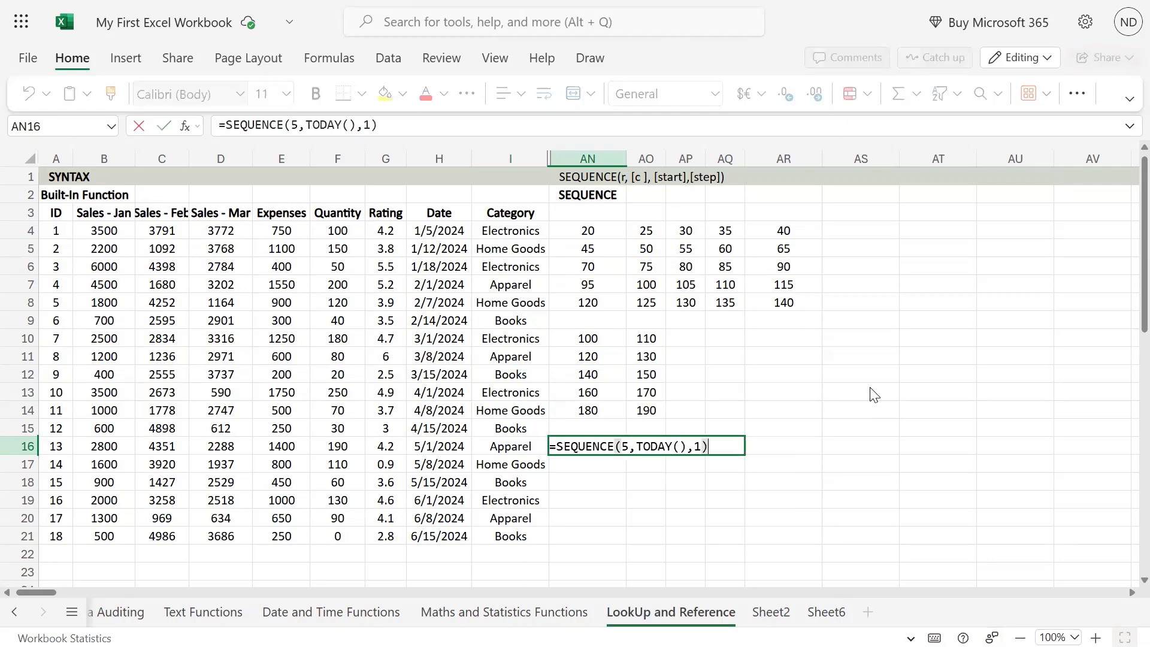
{"action": "key", "text": "Left"}
{"action": "key", "text": "Left"}
{"action": "key", "text": "Left"}
{"action": "key", "text": "Left"}
{"action": "key", "text": "Left"}
{"action": "key", "text": "Left"}
{"action": "key", "text": "Left"}
{"action": "key", "text": "Left"}
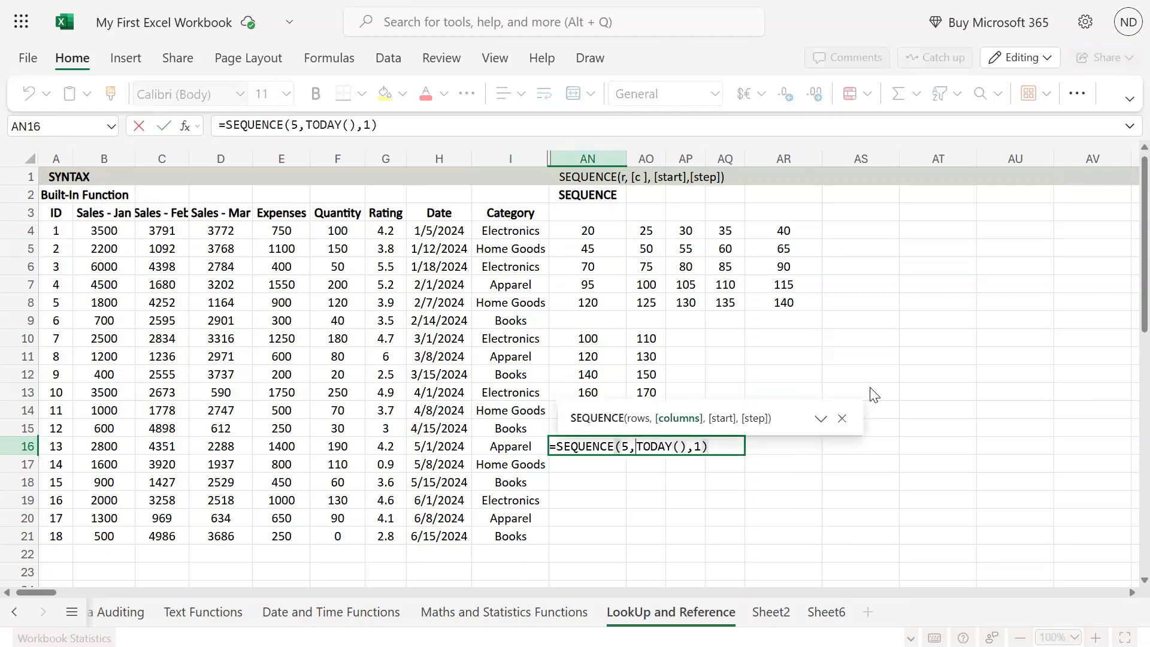
{"action": "key", "text": "shift+Right"}
{"action": "key", "text": "shift+Right"}
{"action": "key", "text": "shift+Right"}
{"action": "key", "text": "shift+Right"}
{"action": "key", "text": "shift+Right"}
{"action": "key", "text": "shift+Right"}
{"action": "key", "text": "shift+Right"}
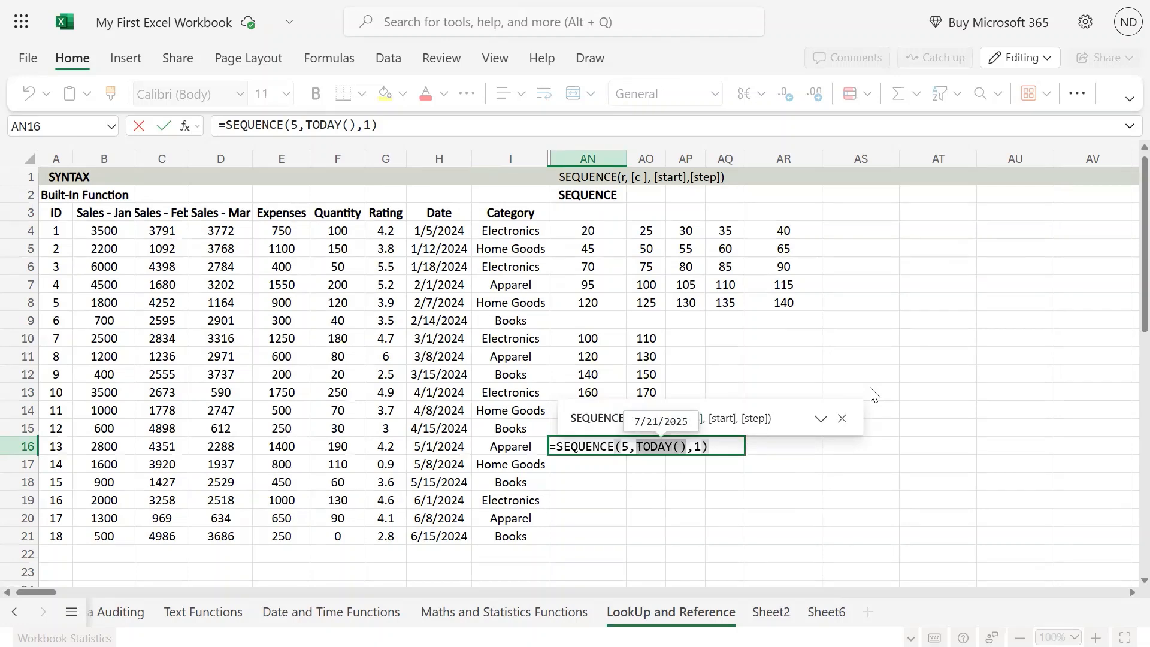
{"action": "key", "text": "Left"}
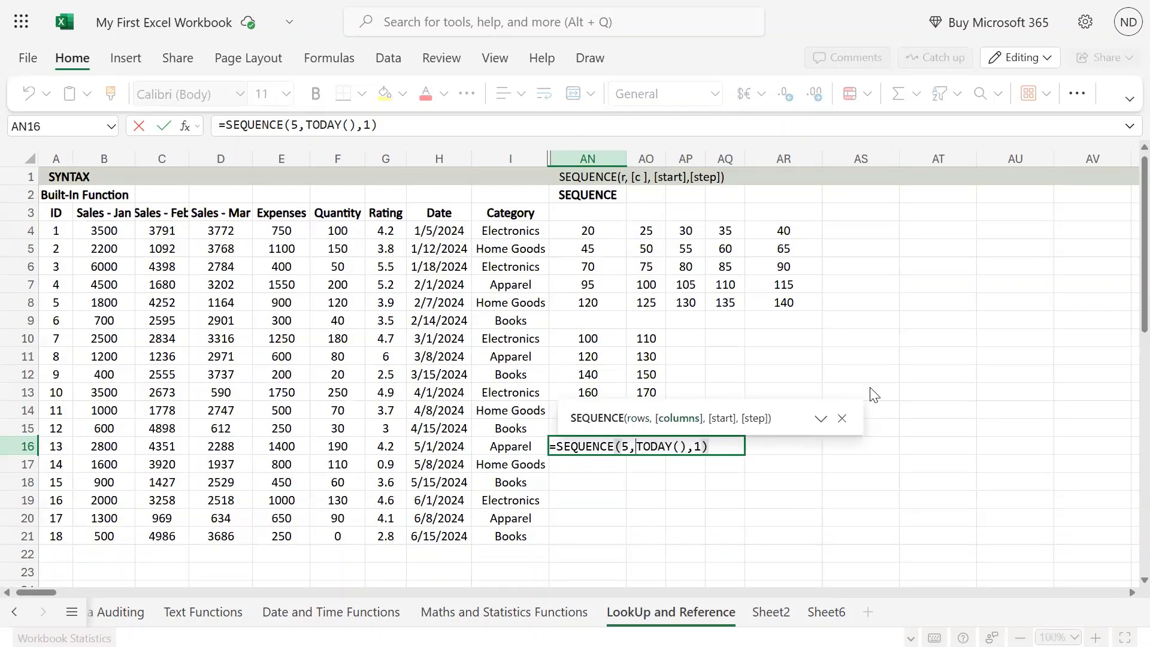
{"action": "type", "text": ","}
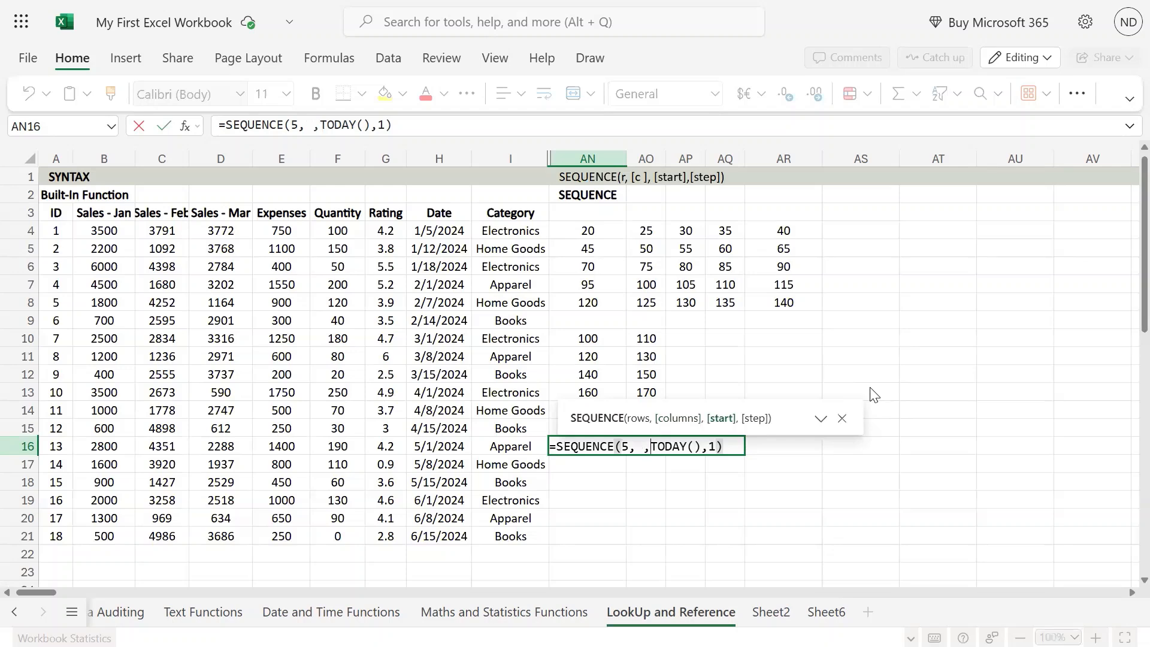
{"action": "key", "text": "Return"}
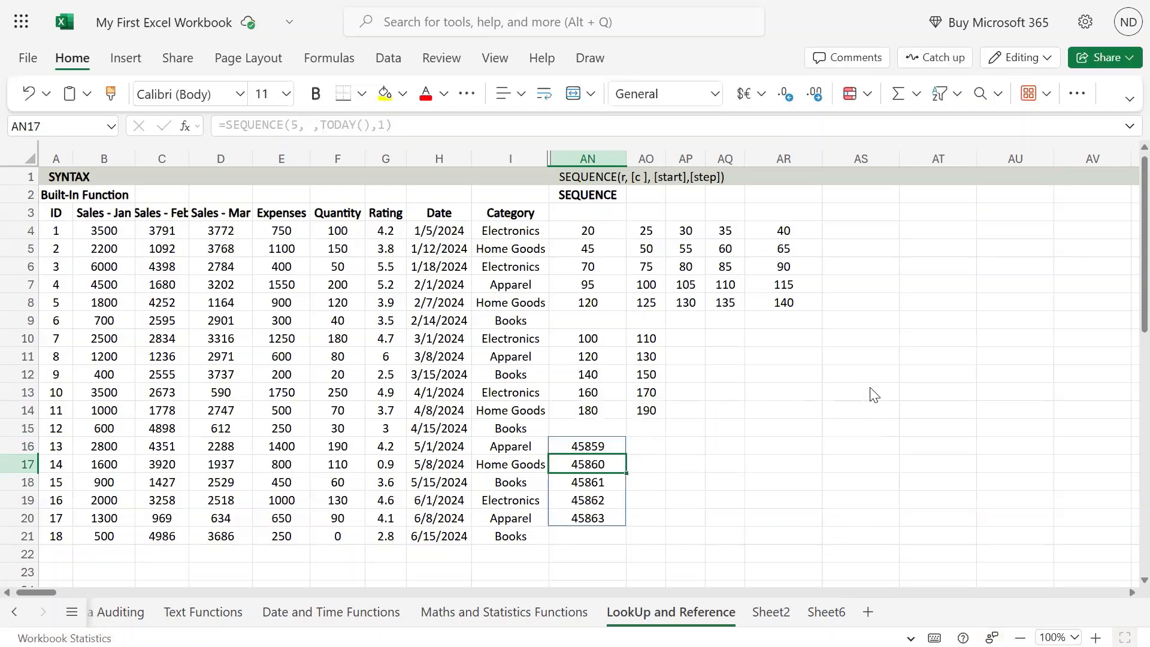
Apply the Short Date number format to the sequence results in AN16:AN20
{"action": "key", "text": "Up"}
{"action": "key", "text": "ctrl+shift+Down"}
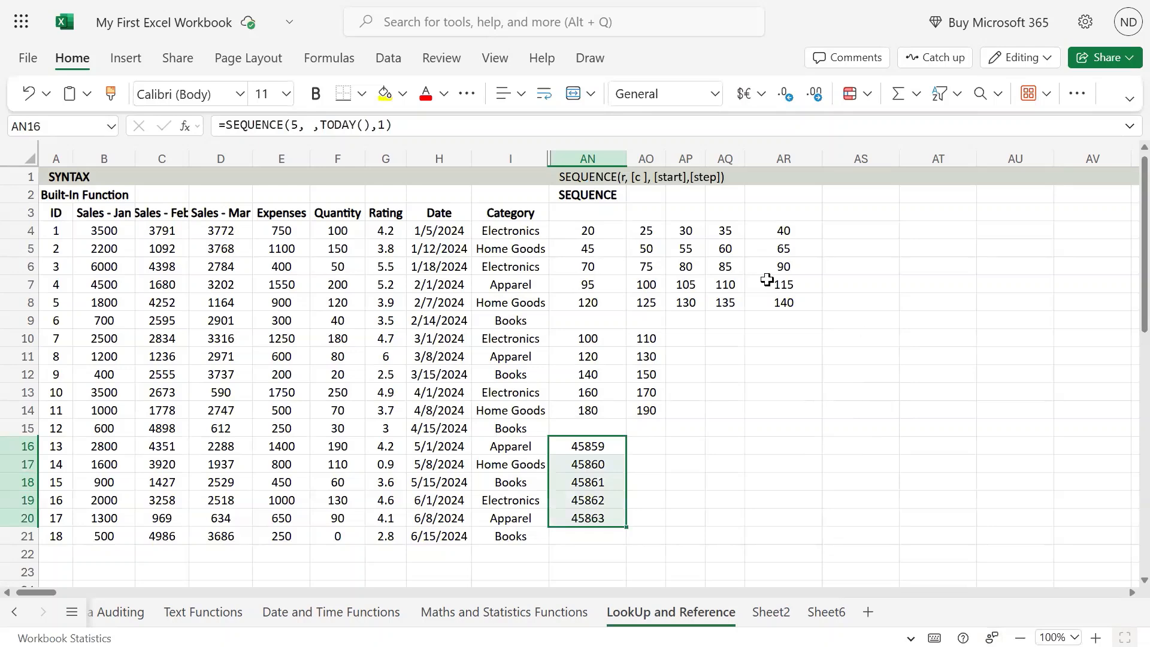
{"action": "left_click", "coordinate": [713, 94]}
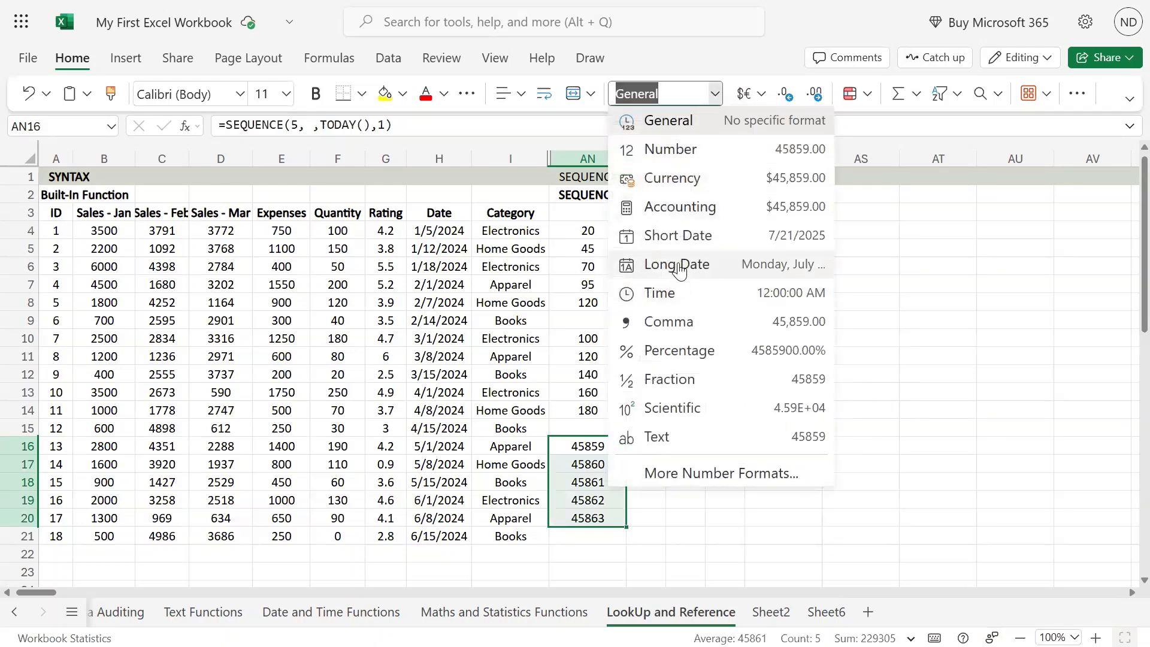
{"action": "left_click", "coordinate": [674, 235]}
{"action": "left_click", "coordinate": [887, 450]}
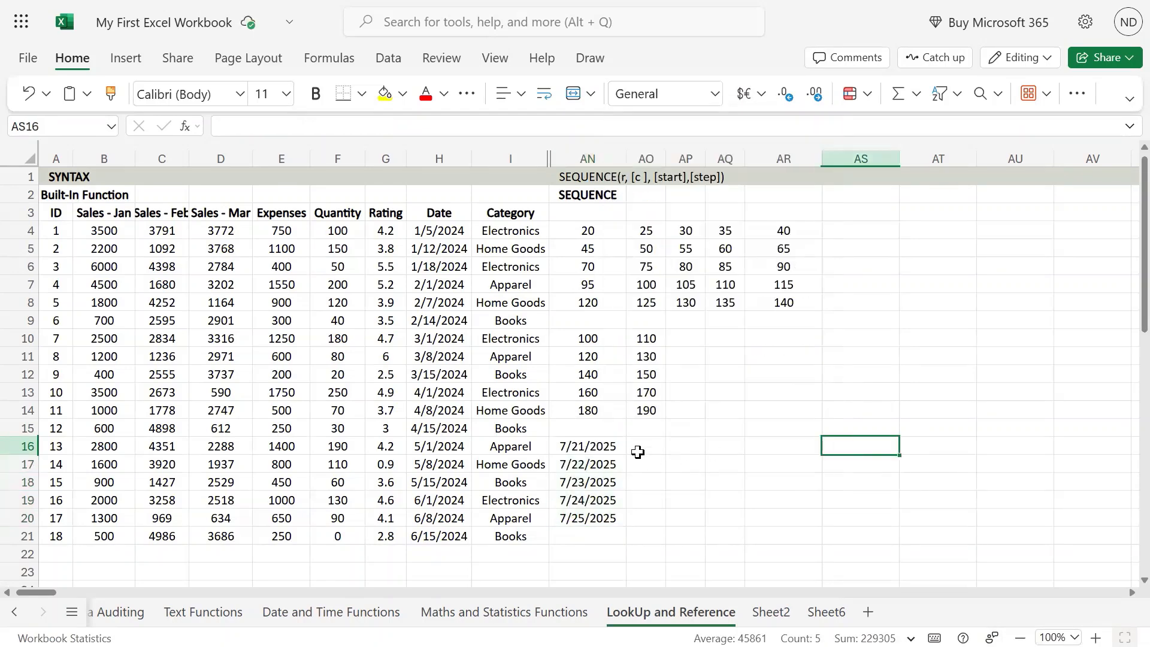
Set the step argument of the AN16 formula to 15 so it reads =SEQUENCE(5, ,TODAY(),15)
{"action": "left_click", "coordinate": [569, 452]}
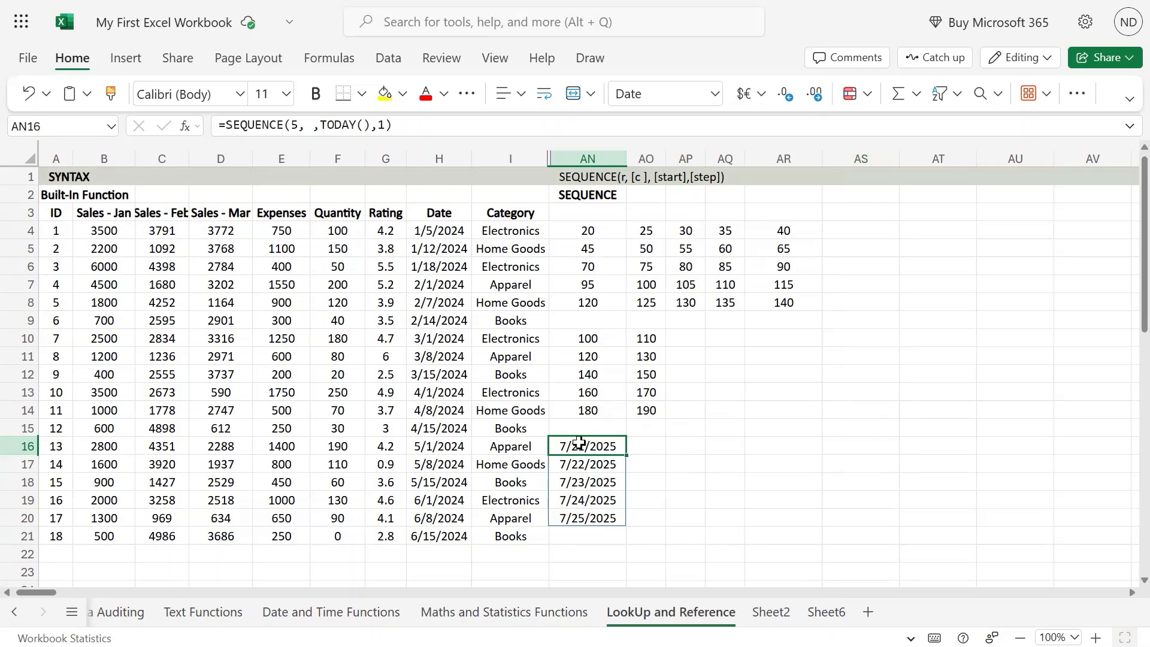
{"action": "left_click_drag", "start_coordinate": [615, 446], "coordinate": [624, 513]}
{"action": "left_click", "coordinate": [619, 446]}
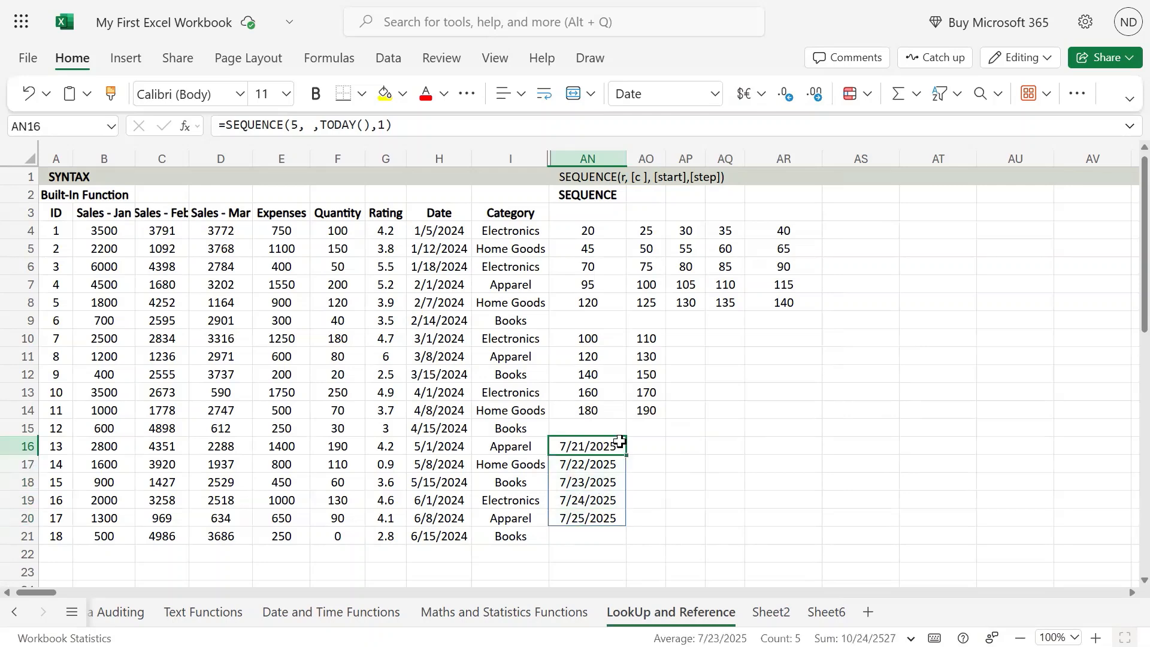
{"action": "double_click", "coordinate": [620, 446]}
{"action": "left_click", "coordinate": [717, 446]}
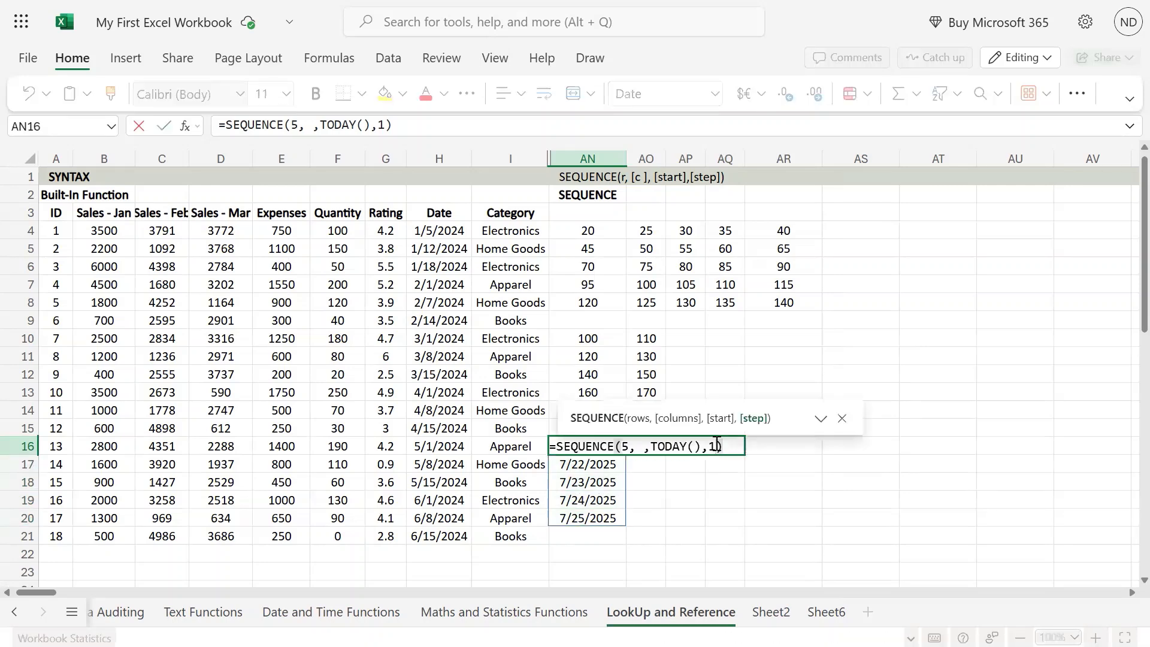
{"action": "type", "text": "5"}
{"action": "key", "text": "Return"}
Examine the spilled dates in AN16:AN20 and the interval between consecutive rows
{"action": "key", "text": "Down"}
{"action": "key", "text": "Down"}
{"action": "key", "text": "Down"}
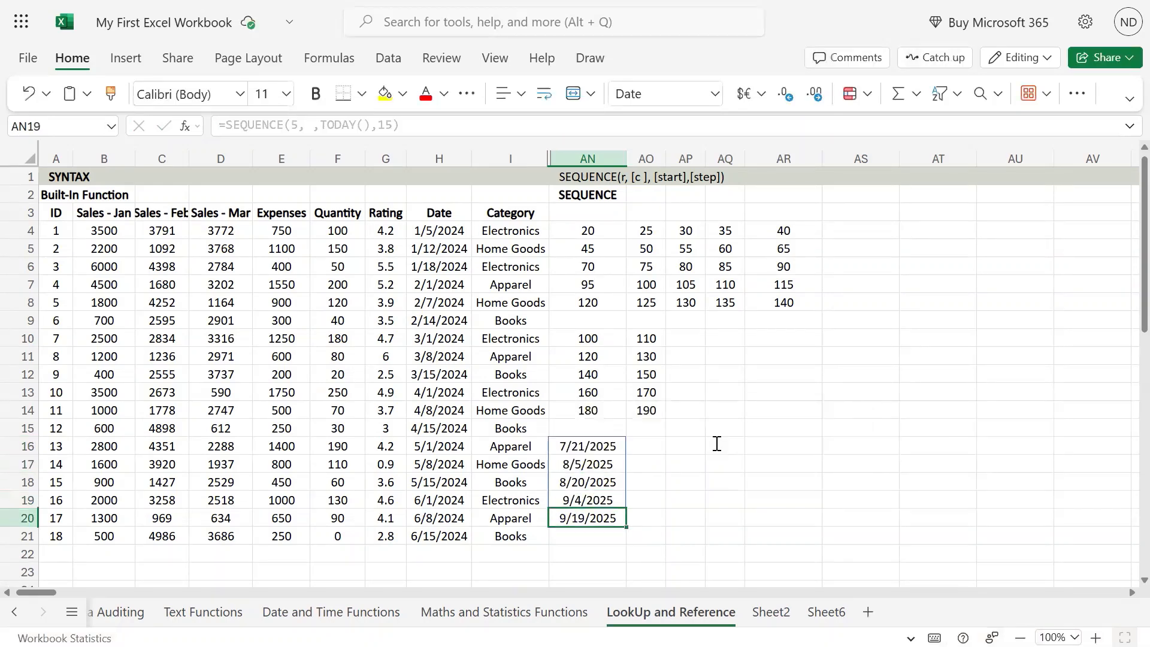
{"action": "key", "text": "Up"}
{"action": "key", "text": "Up"}
{"action": "key", "text": "Up"}
{"action": "key", "text": "Up"}
{"action": "key", "text": "Up"}
{"action": "key", "text": "Down"}
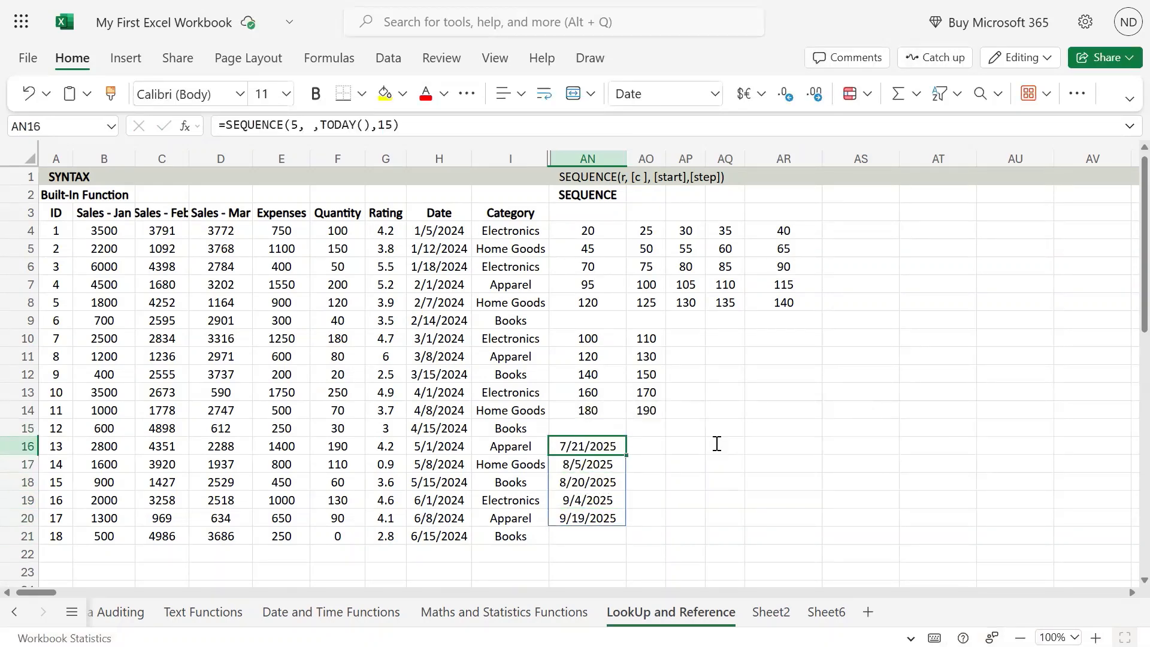
{"action": "key", "text": "Down"}
{"action": "key", "text": "Down"}
{"action": "key", "text": "Up"}
{"action": "key", "text": "Up"}
Set the columns argument of the AN16 formula to 5 so it reads =SEQUENCE(5, 5,TODAY(),15)
{"action": "key", "text": "F2"}
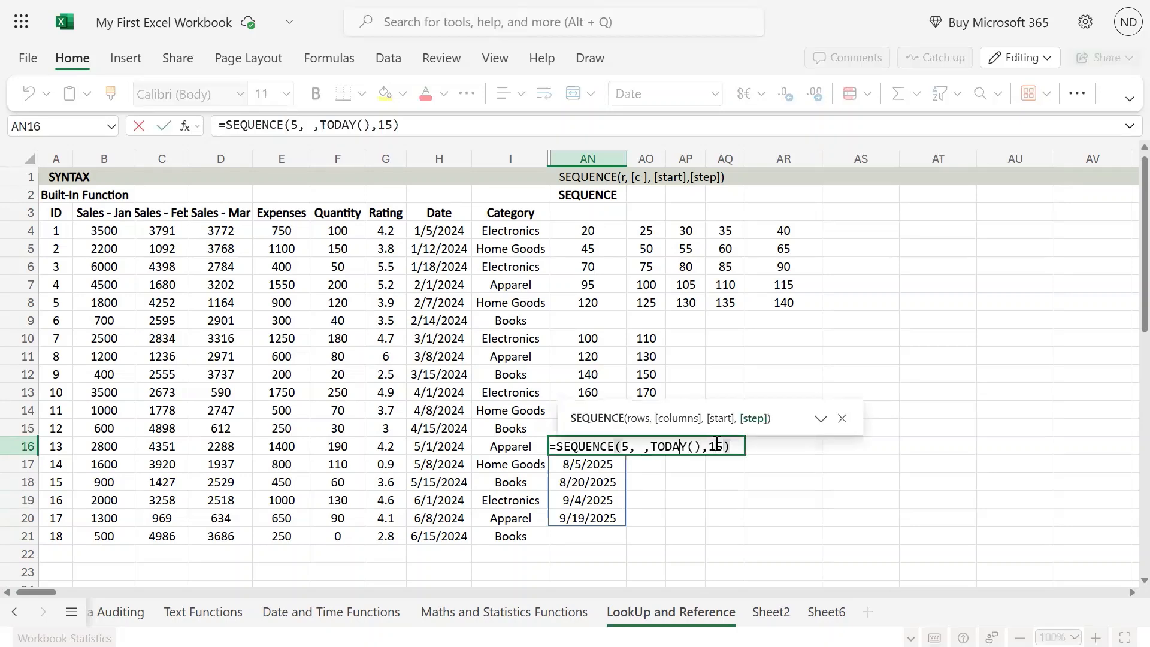
{"action": "key", "text": "Left"}
{"action": "key", "text": "Left"}
{"action": "key", "text": "Left"}
{"action": "key", "text": "Left"}
{"action": "key", "text": "Left"}
{"action": "type", "text": "10"}
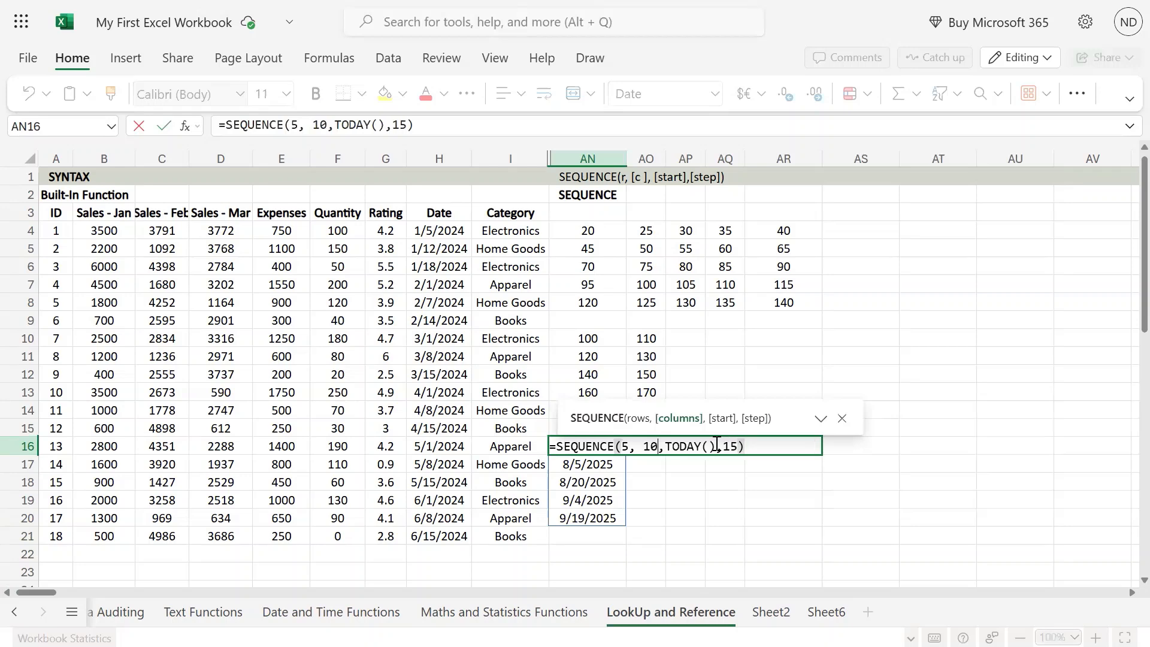
{"action": "key", "text": "BackSpace"}
{"action": "key", "text": "BackSpace"}
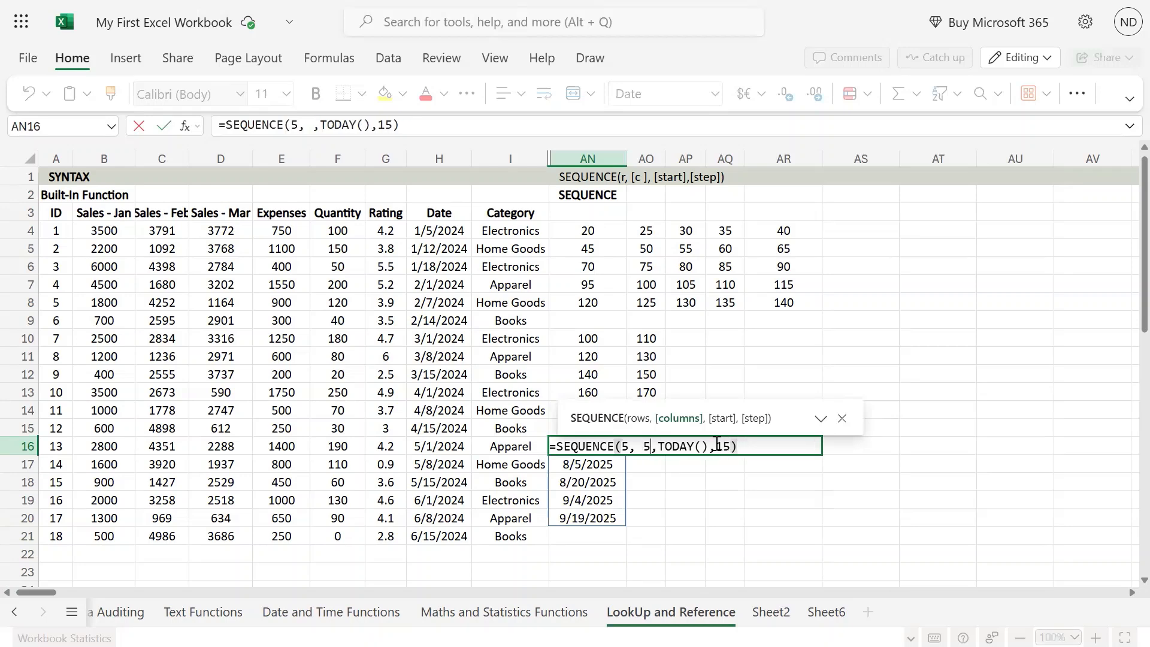
{"action": "key", "text": "Return"}
{"action": "key", "text": "Up"}
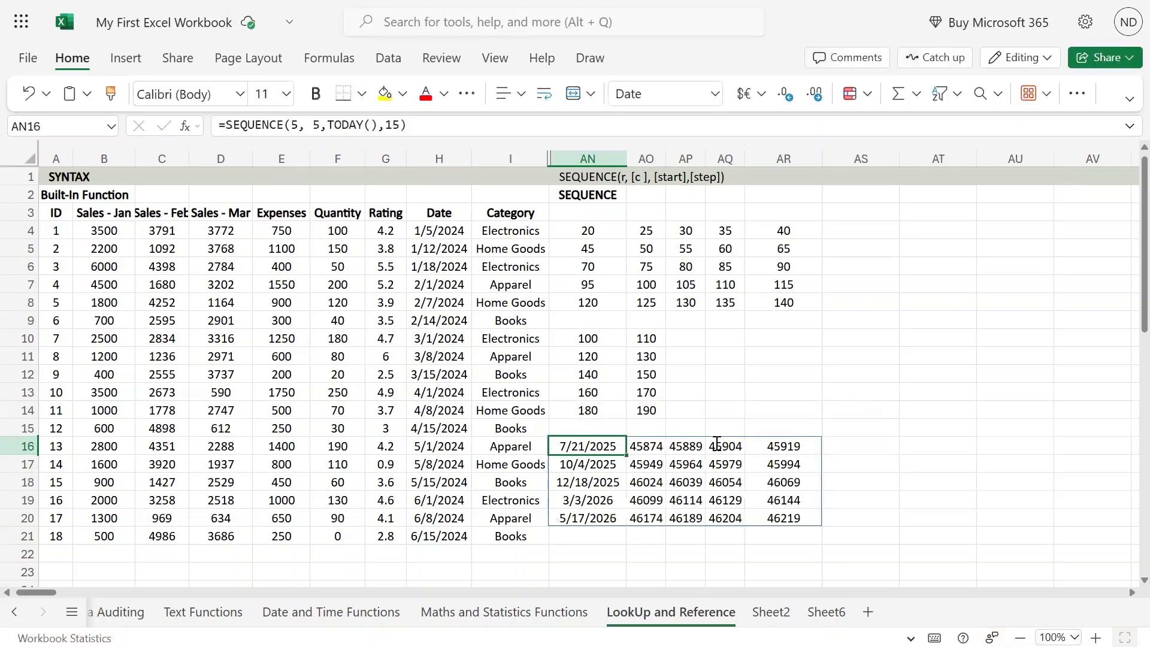
Copy the date format of AN16 to AO16:AR20 and widen columns AN to AR so all dates fit
{"action": "left_click", "coordinate": [110, 93]}
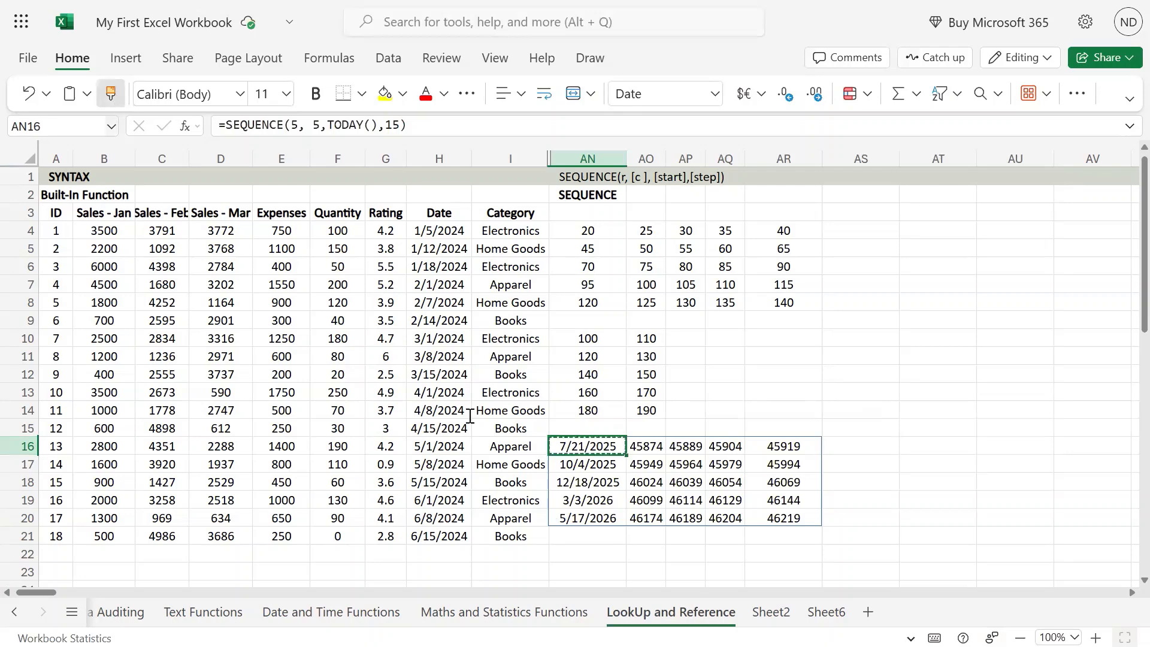
{"action": "left_click_drag", "start_coordinate": [641, 449], "coordinate": [802, 521]}
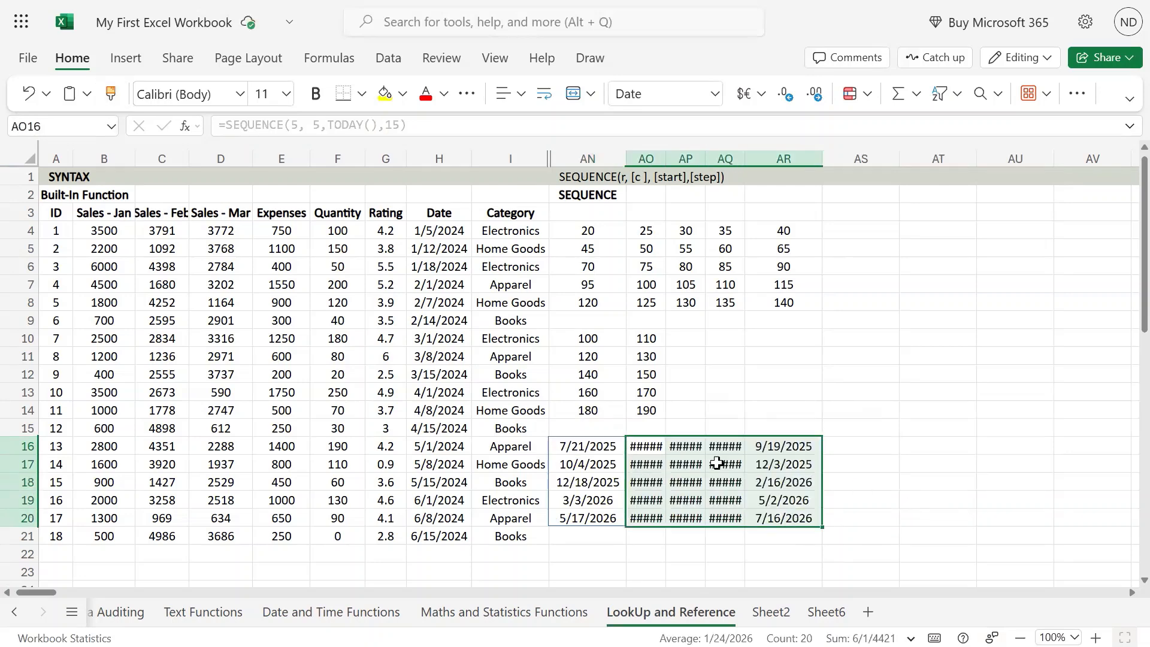
{"action": "left_click_drag", "start_coordinate": [597, 157], "coordinate": [798, 157]}
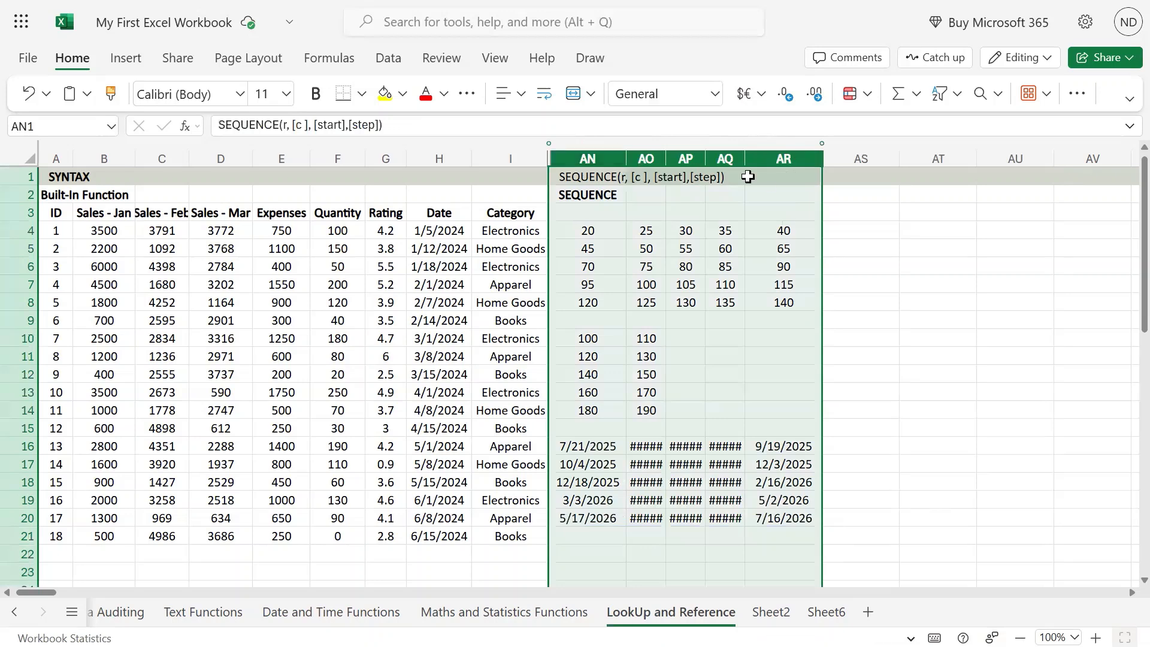
{"action": "left_click_drag", "start_coordinate": [622, 158], "coordinate": [621, 158]}
{"action": "left_click", "coordinate": [929, 447]}
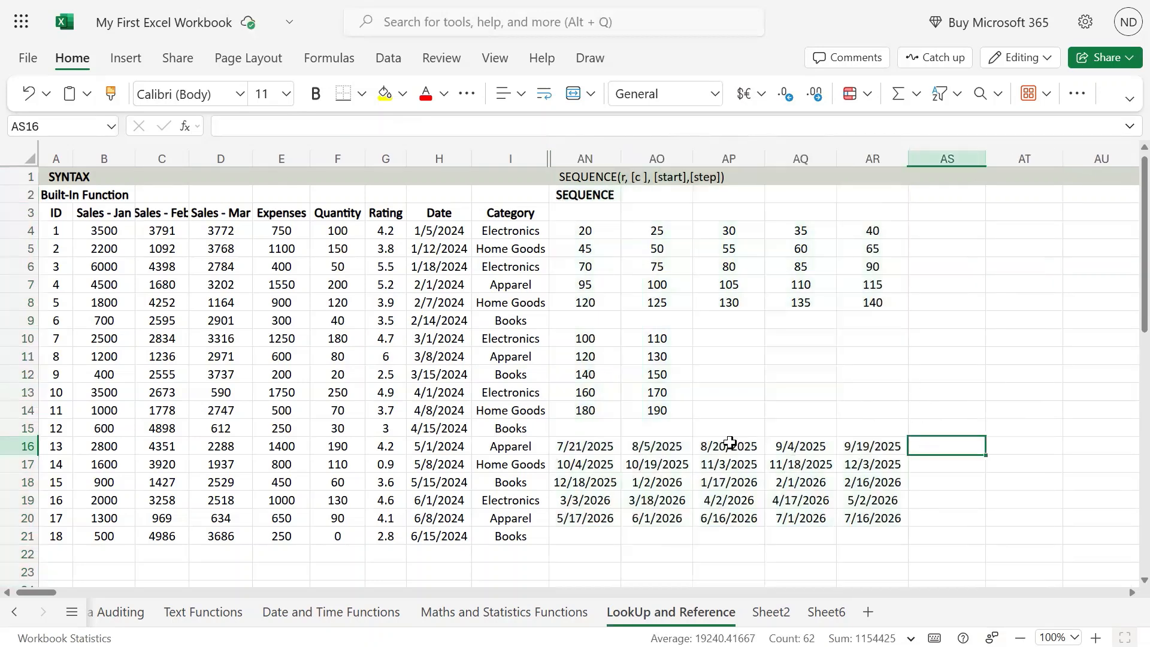
{"action": "left_click_drag", "start_coordinate": [600, 451], "coordinate": [868, 508]}
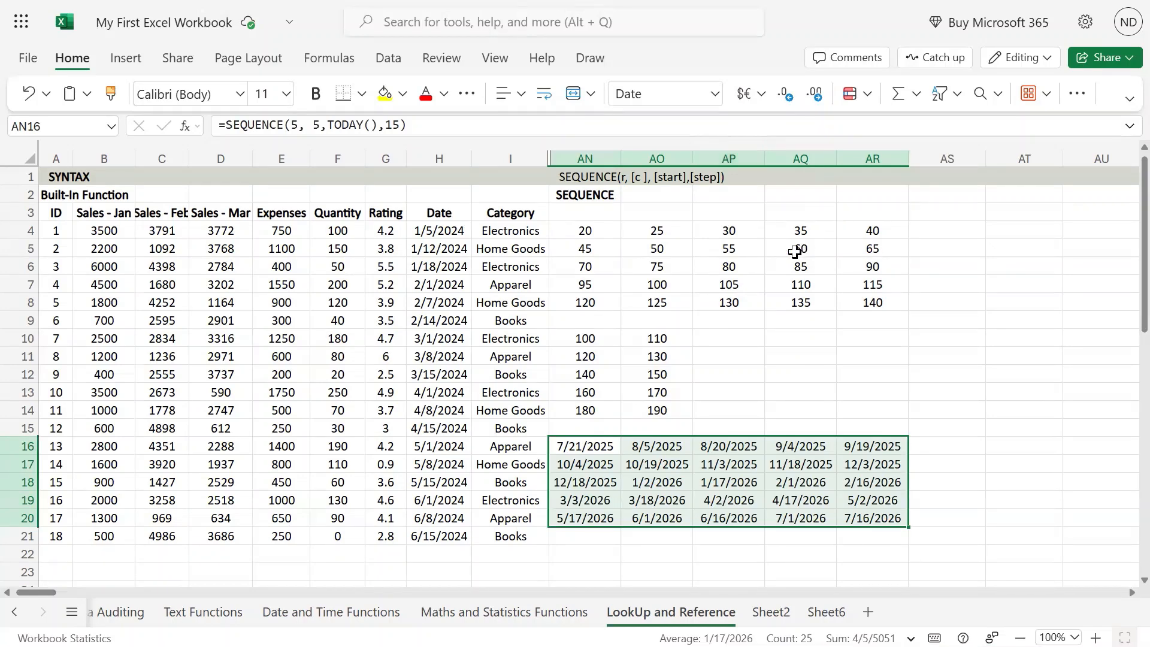
Enter a list of five first names in AR10:AR14, one name per cell
{"action": "scroll", "coordinate": [796, 251], "scroll_direction": "down", "scroll_amount": 7}
{"action": "scroll", "coordinate": [793, 252], "scroll_direction": "up", "scroll_amount": 3}
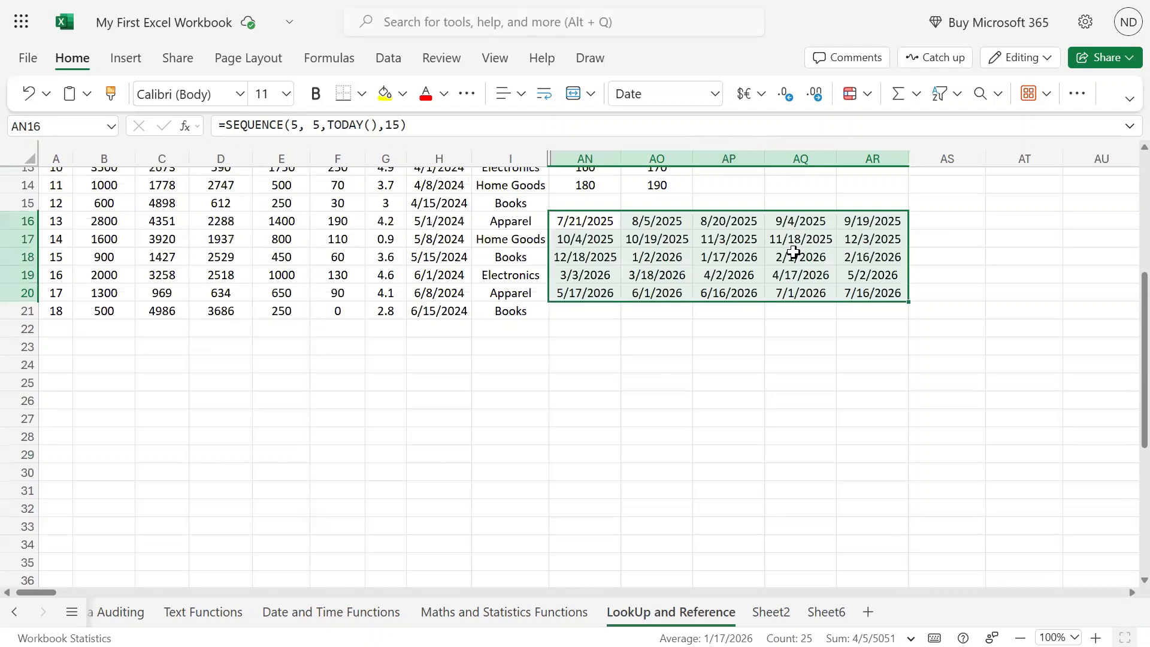
{"action": "scroll", "coordinate": [793, 252], "scroll_direction": "up", "scroll_amount": 4}
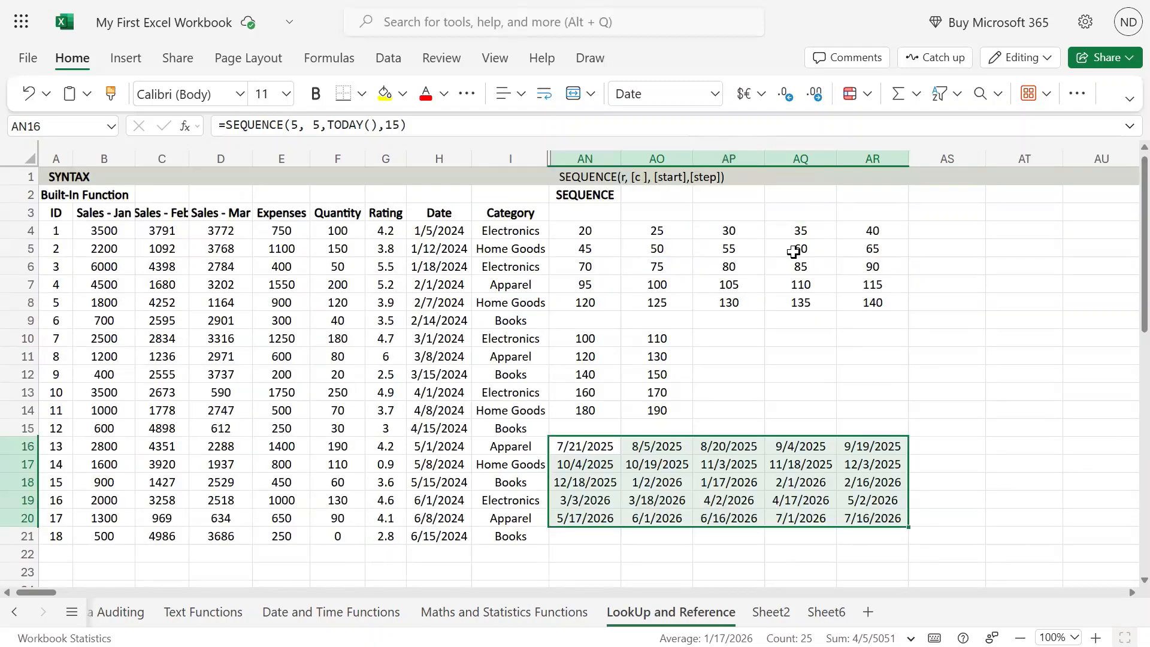
{"action": "left_click", "coordinate": [903, 339]}
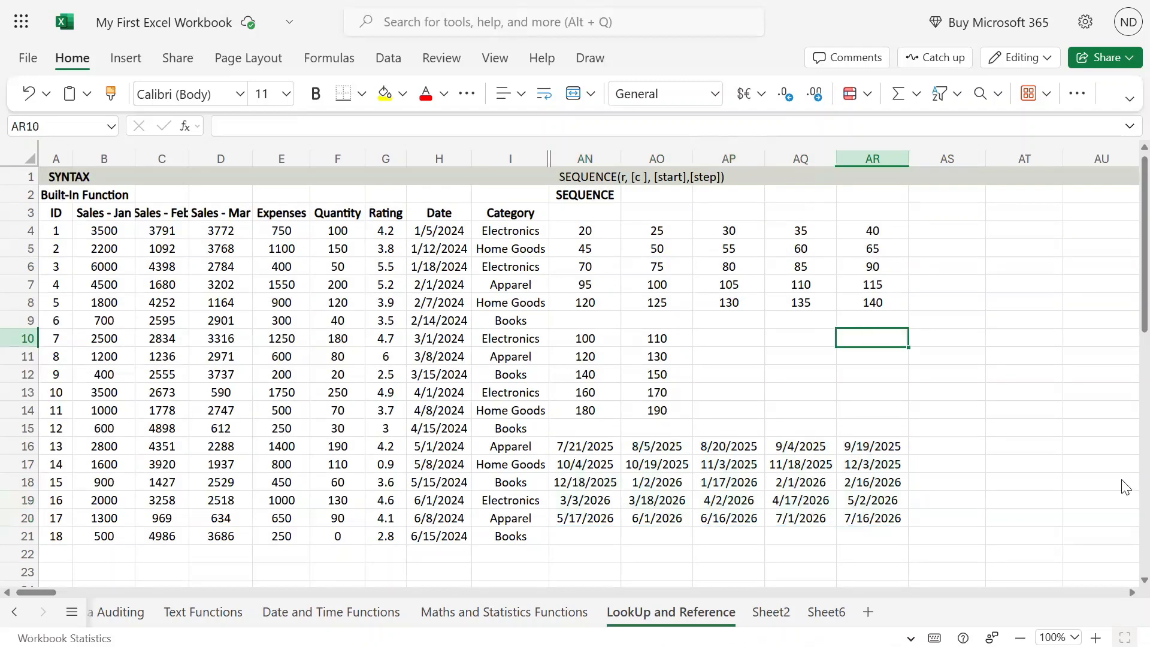
{"action": "type", "text": "Nilesh"}
{"action": "key", "text": "Return"}
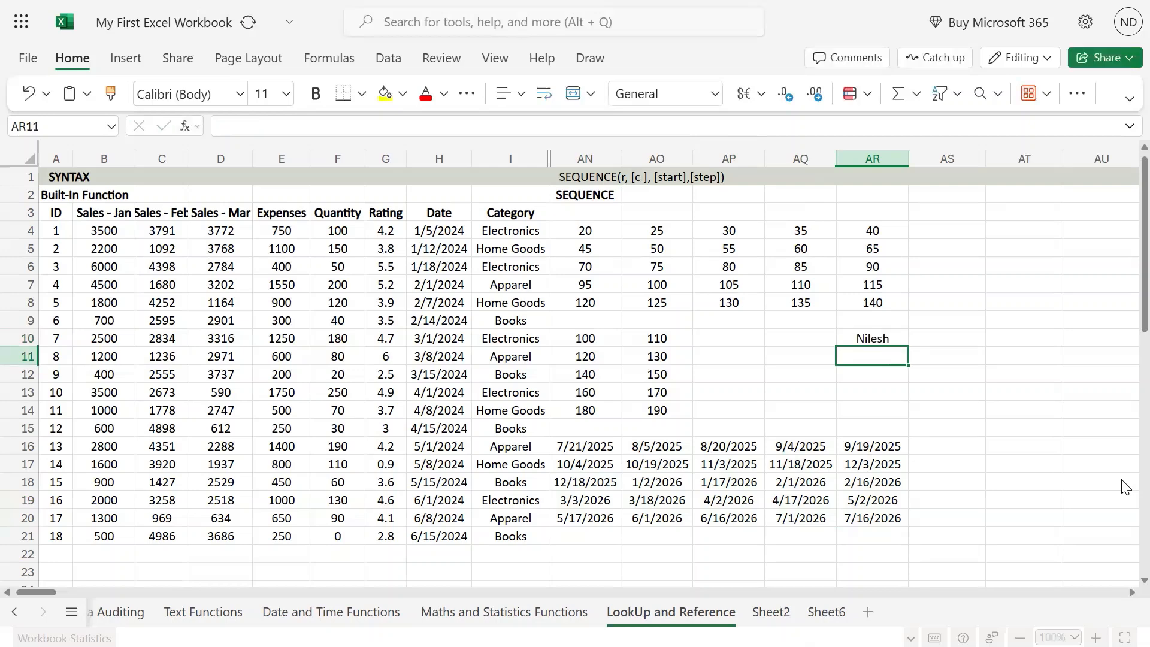
{"action": "type", "text": "Dinesh"}
{"action": "key", "text": "Return"}
{"action": "type", "text": "Rakesh"}
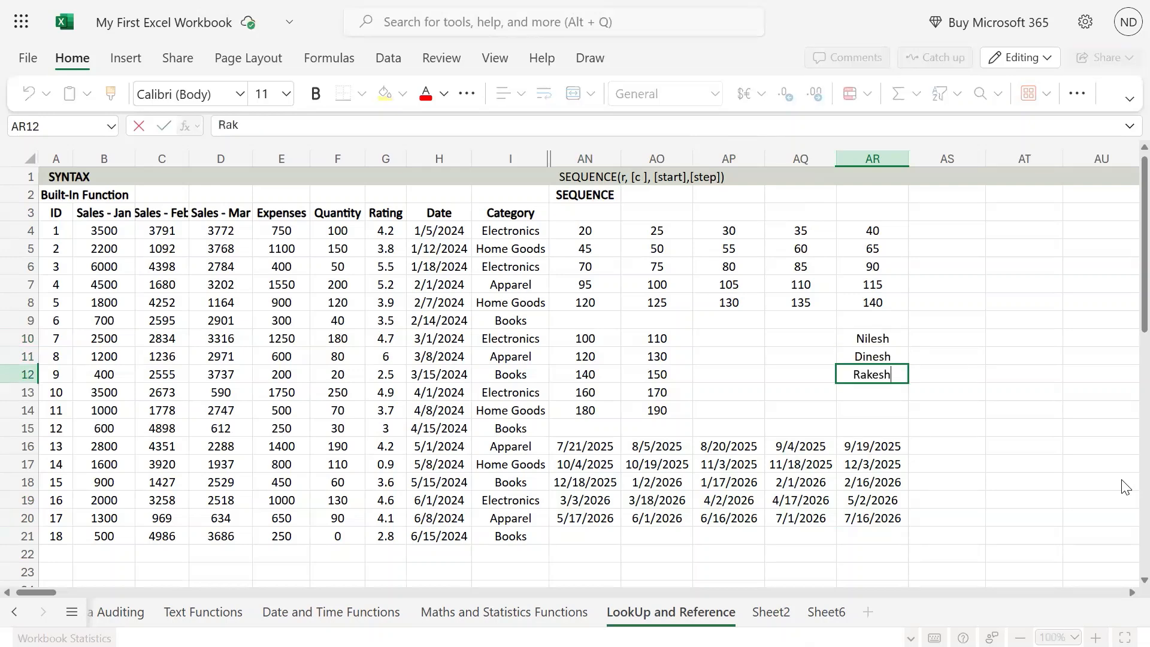
{"action": "key", "text": "Return"}
{"action": "type", "text": "T"}
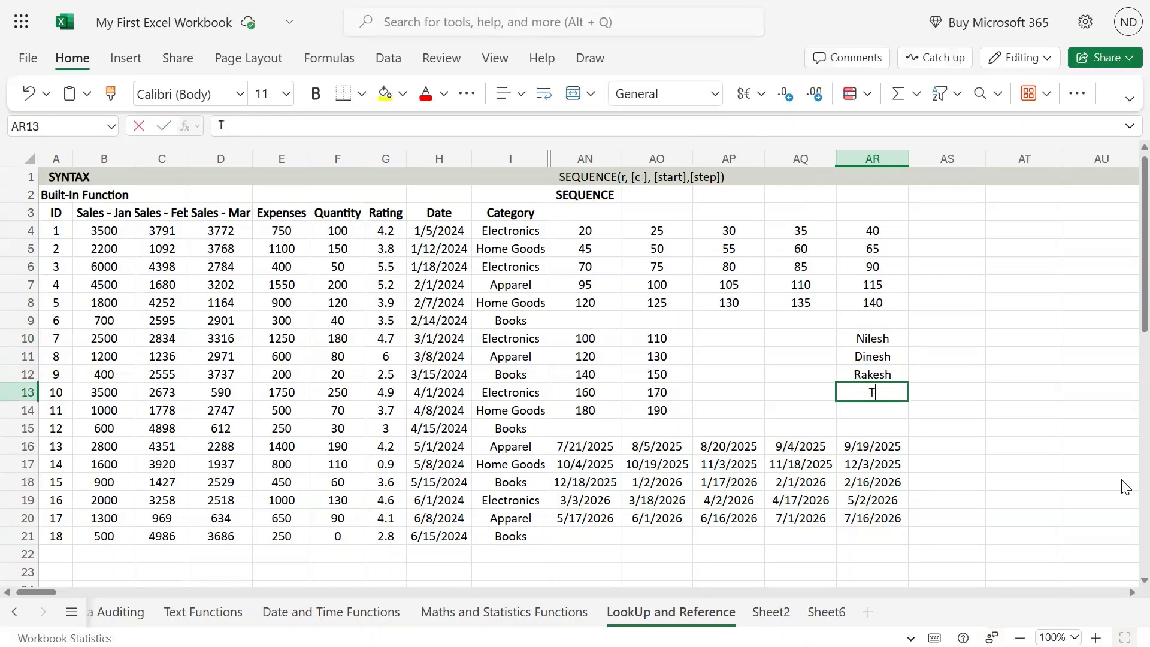
{"action": "type", "text": "ina"}
{"action": "key", "text": "Return"}
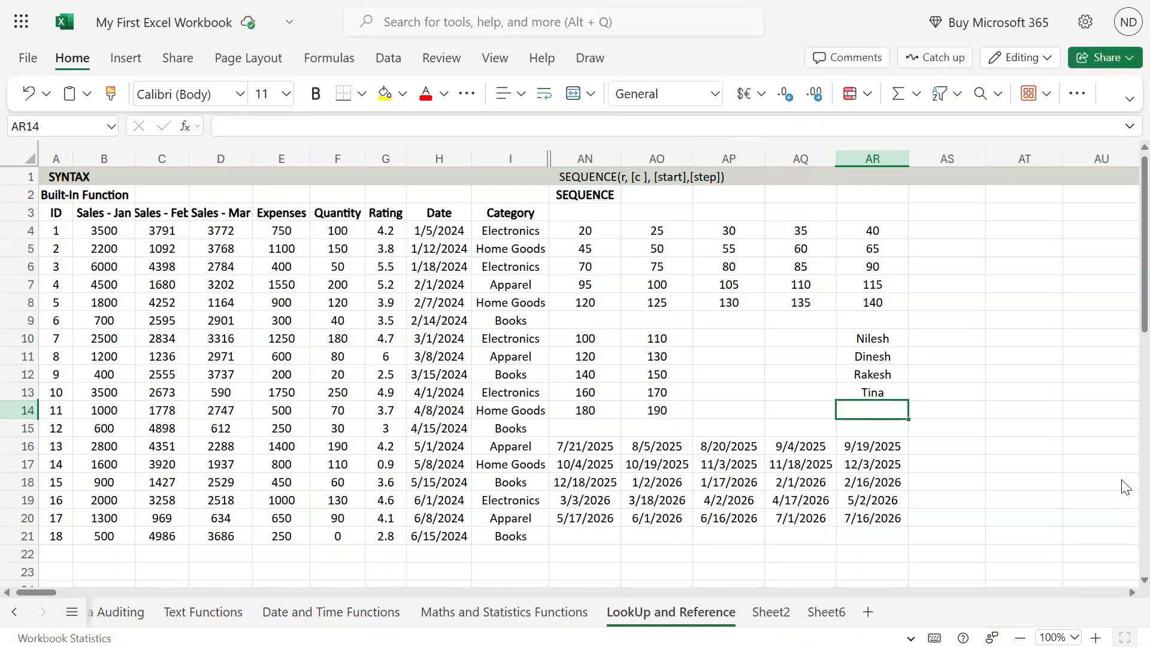
{"action": "type", "text": "Ramesh"}
{"action": "key", "text": "Return"}
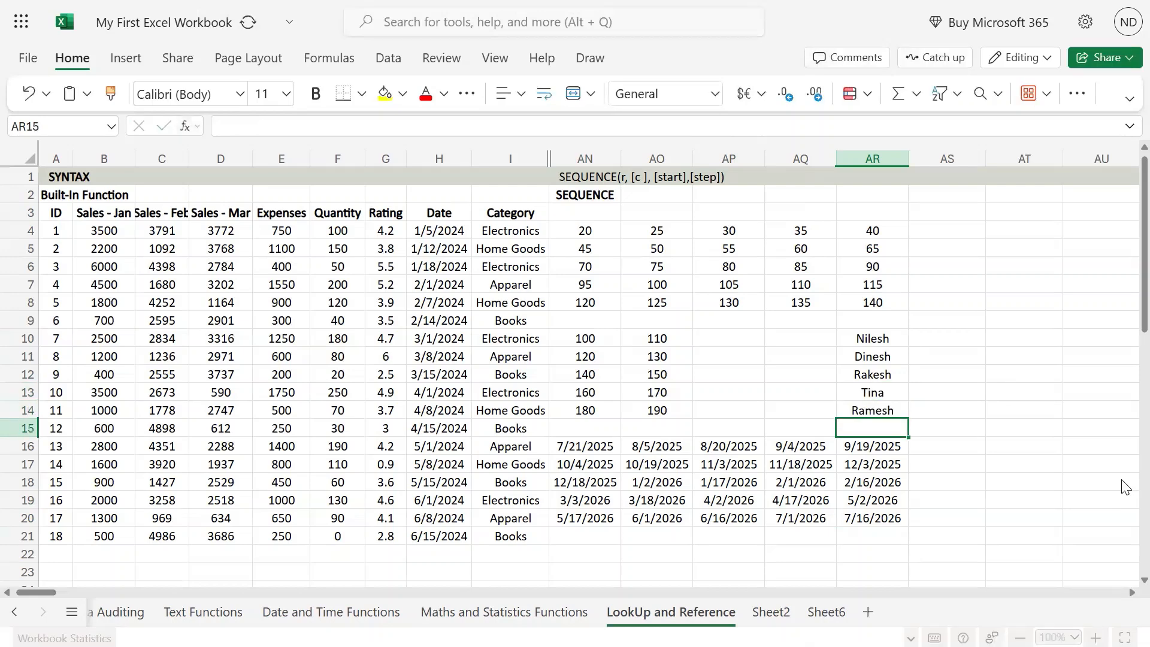
Begin a formula in AQ10, beside the first name, that joins the text "Roll No." with a SEQUENCE function using &
{"action": "key", "text": "Up"}
{"action": "key", "text": "Up"}
{"action": "key", "text": "Up"}
{"action": "key", "text": "Up"}
{"action": "key", "text": "Up"}
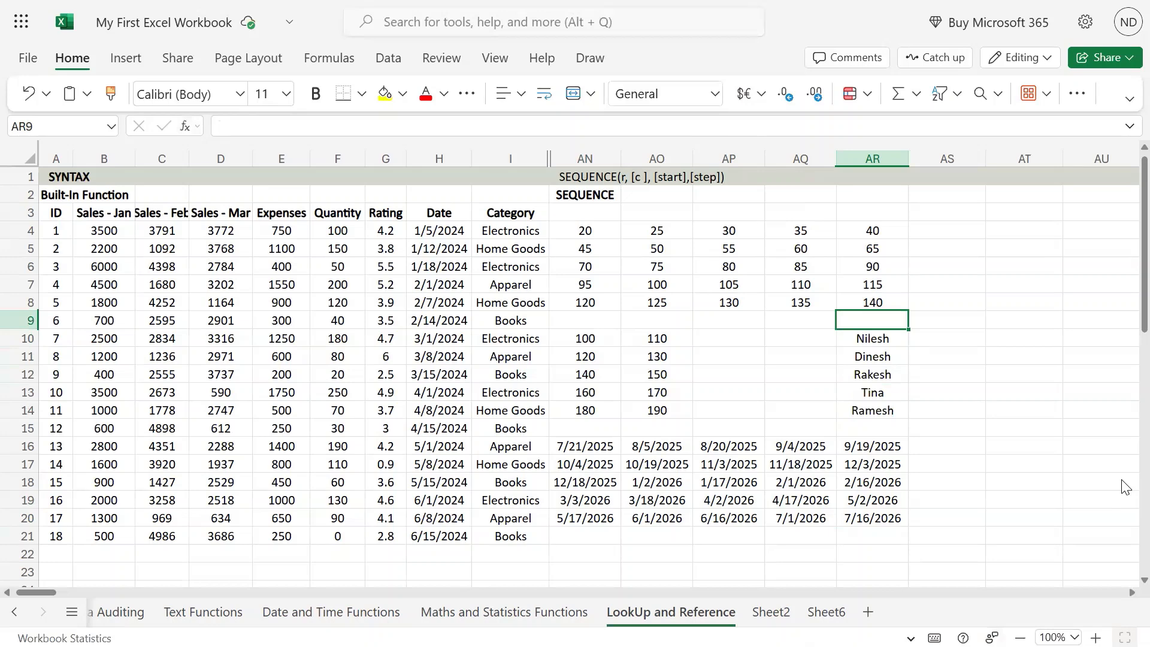
{"action": "key", "text": "Down"}
{"action": "key", "text": "ctrl+shift+Down"}
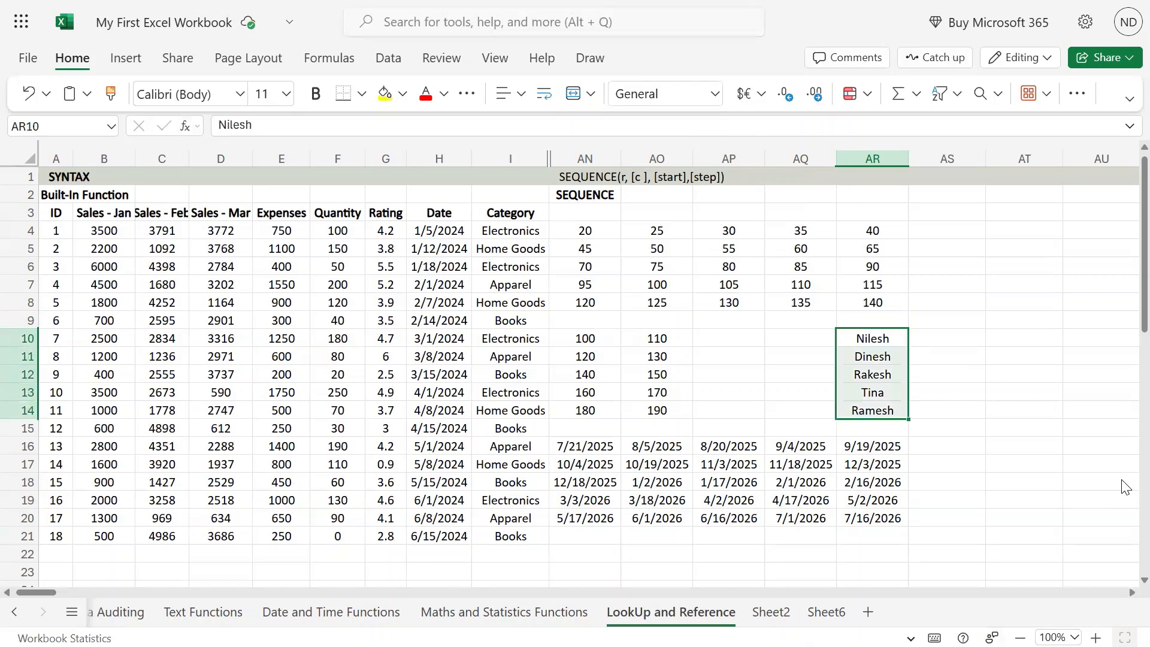
{"action": "key", "text": "Left"}
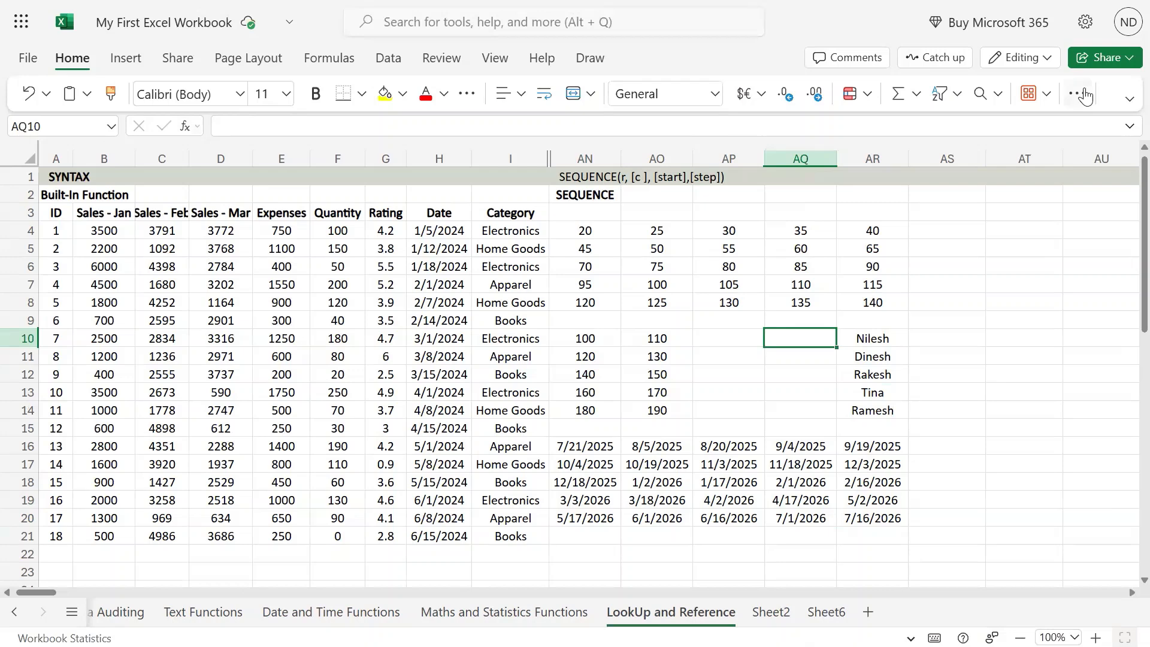
{"action": "type", "text": "="}
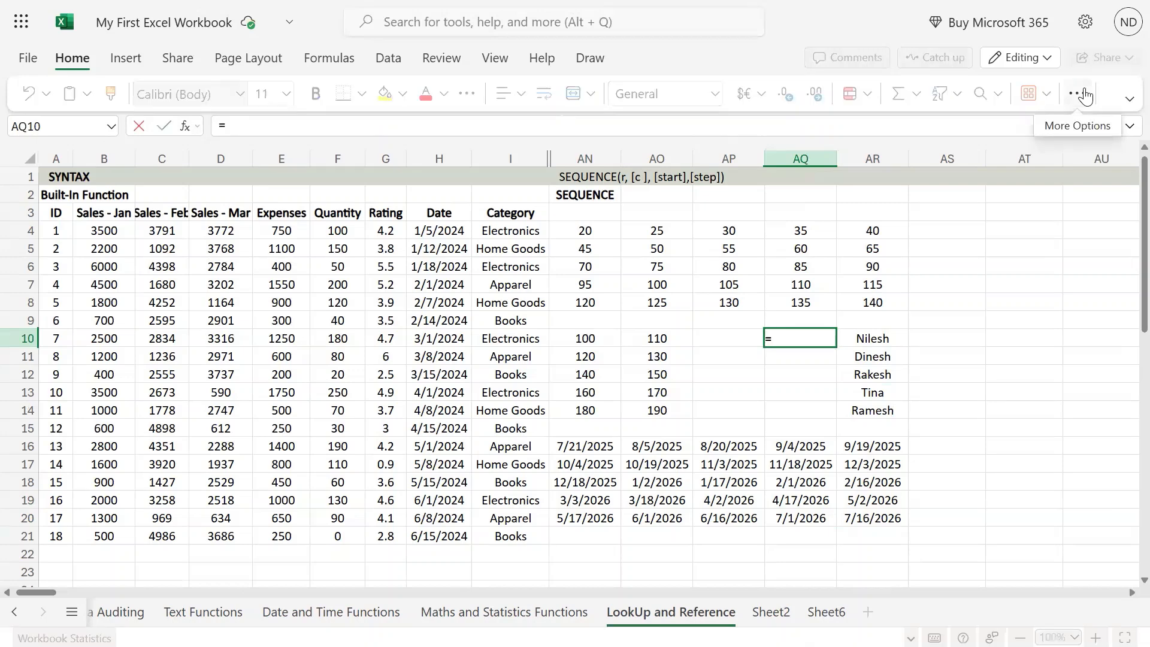
{"action": "type", "text": "\"Roll No.\""}
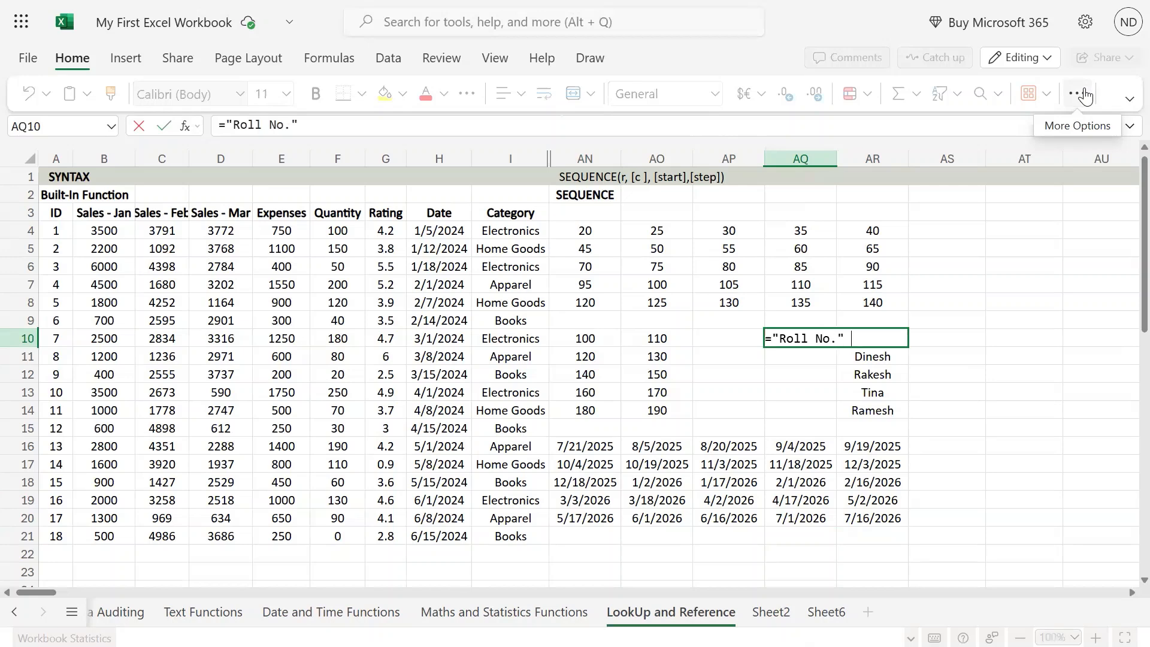
{"action": "type", "text": " & sequ"}
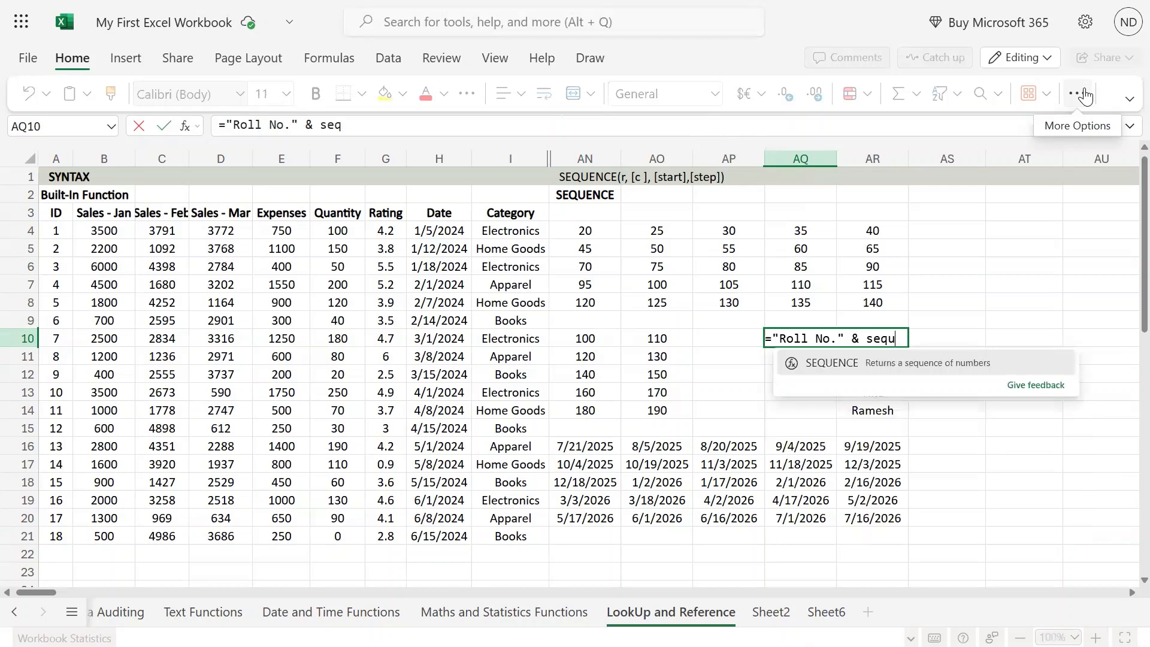
{"action": "key", "text": "Tab"}
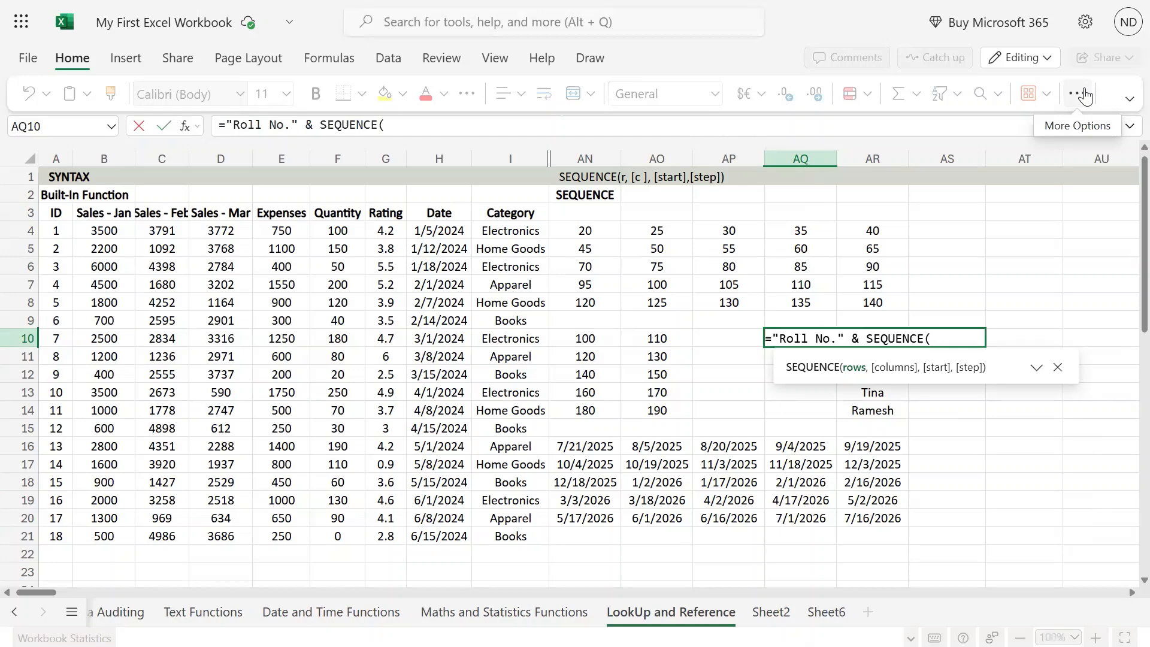
Complete the AQ10 formula with COUNTA of the name list as the rows argument: ="Roll No." & SEQUENCE(COUNTA(AR10:AR14))
{"action": "type", "text": "count"}
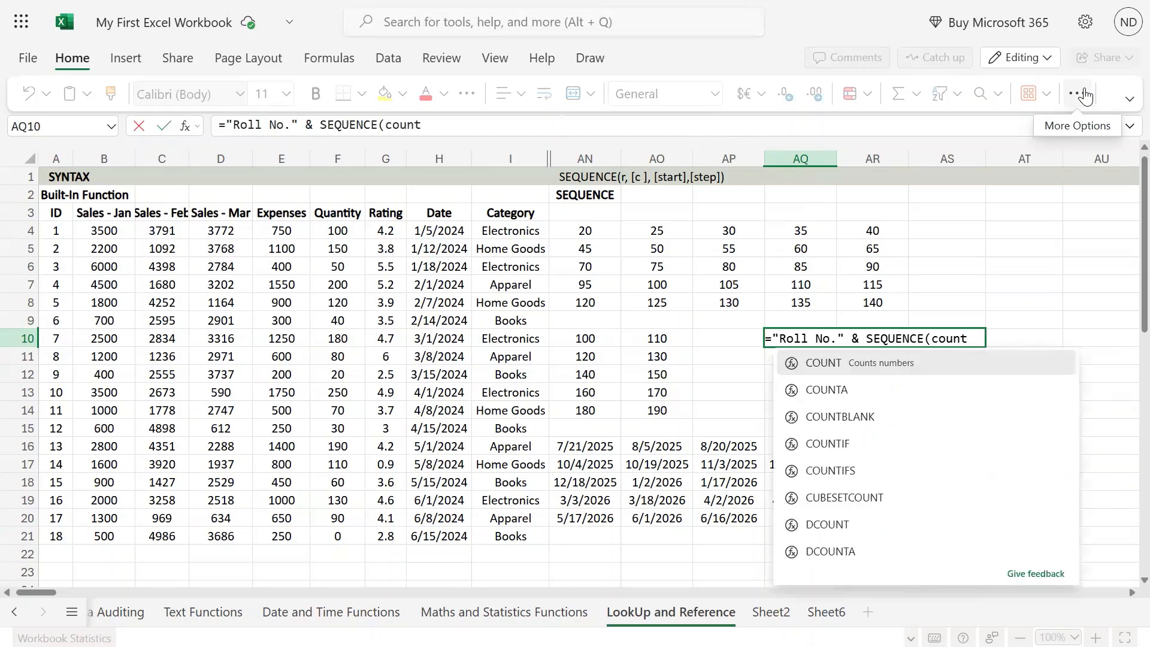
{"action": "key", "text": "Down"}
{"action": "key", "text": "Tab"}
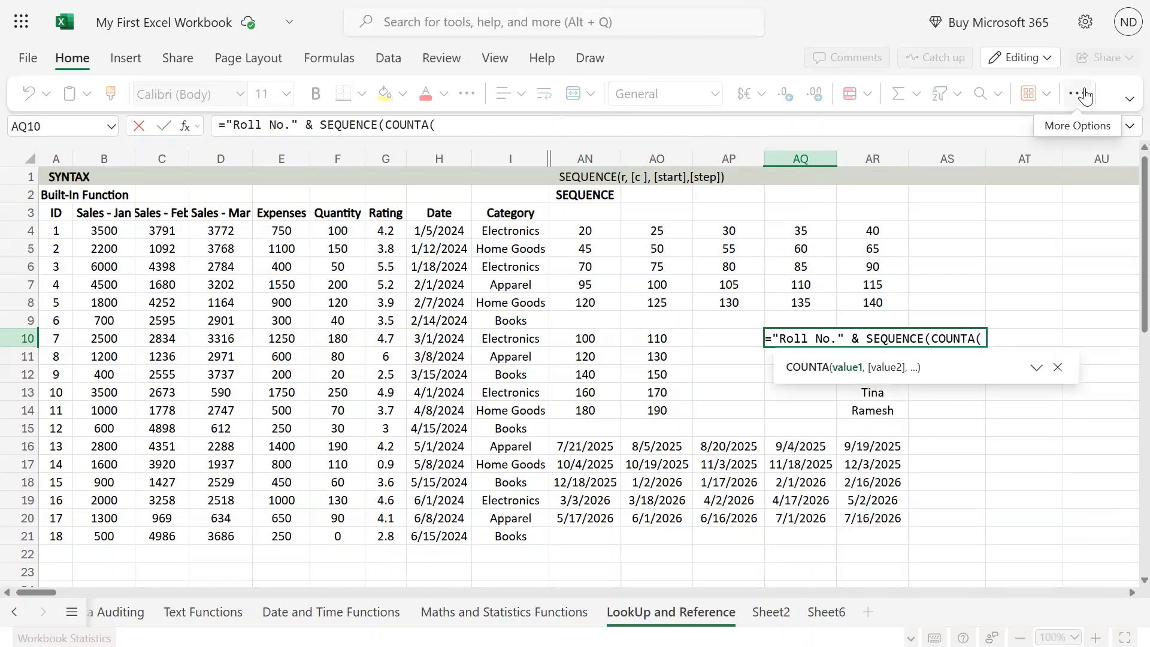
{"action": "key", "text": "Right"}
{"action": "key", "text": "Left"}
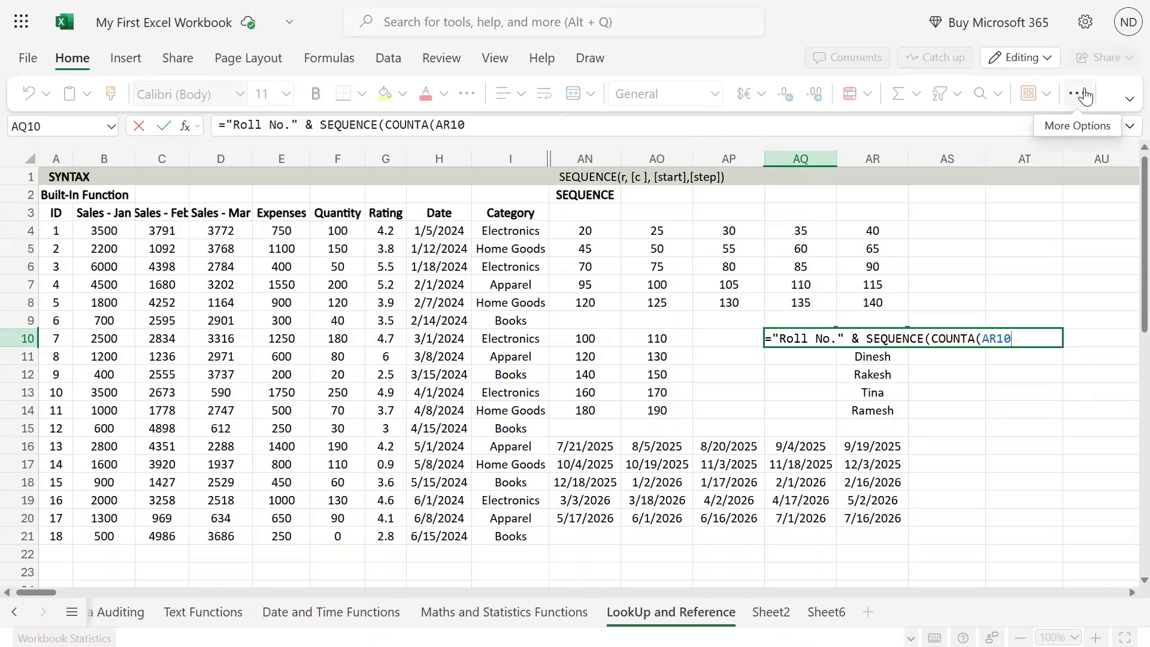
{"action": "key", "text": "shift+Down"}
{"action": "key", "text": "shift+Down"}
{"action": "key", "text": "shift+Down"}
{"action": "key", "text": "shift+Down"}
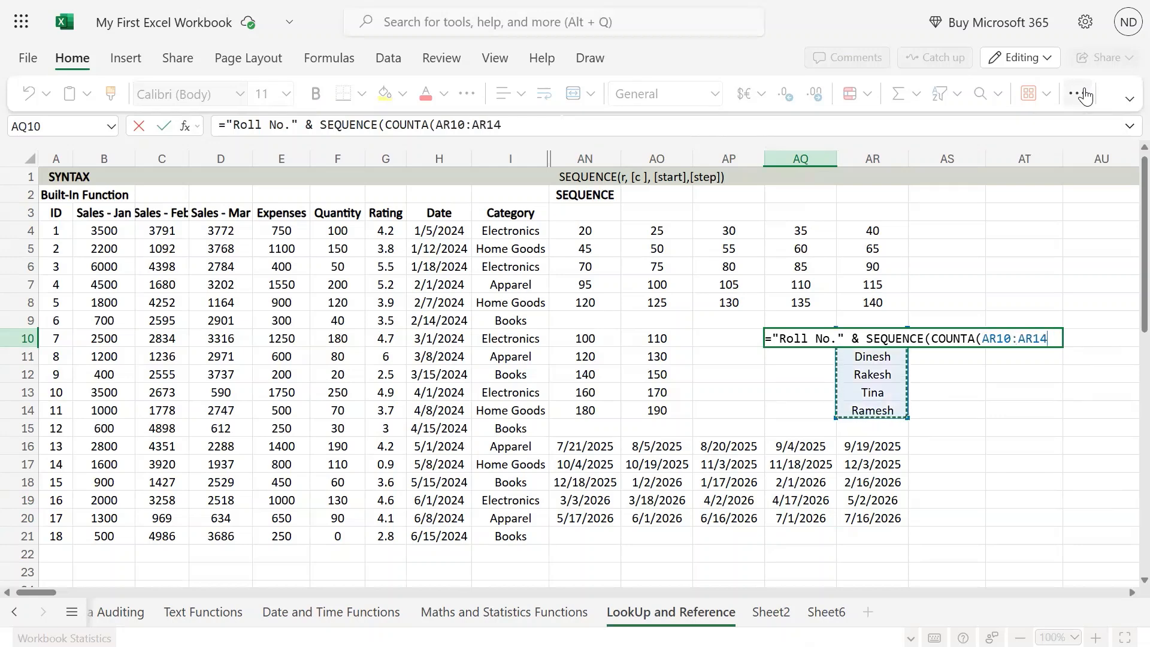
{"action": "type", "text": ")"}
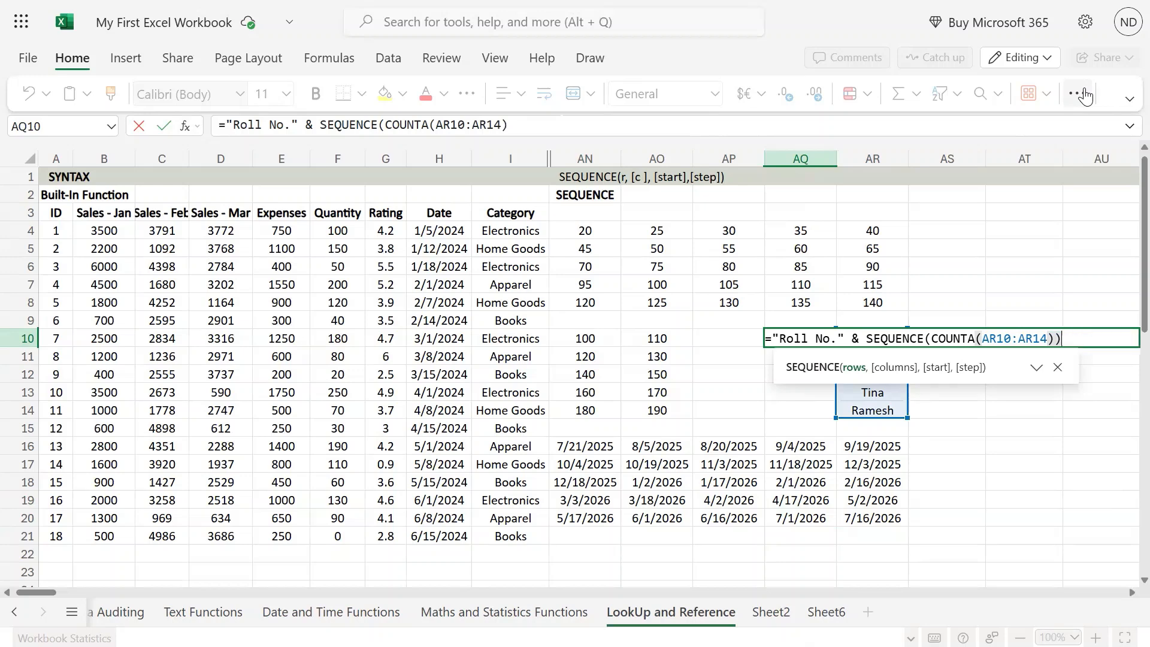
{"action": "type", "text": ")"}
{"action": "key", "text": "Return"}
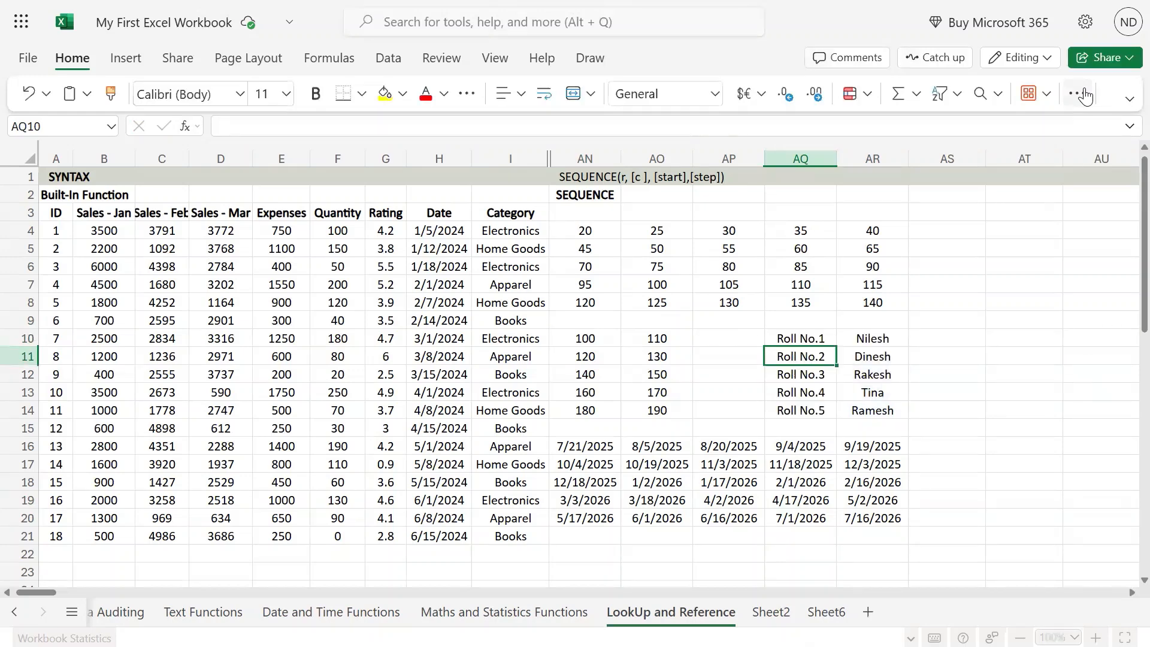
Examine the generated roll numbers in AQ10:AQ14 against the names in AR10:AR14
{"action": "key", "text": "Up"}
{"action": "key", "text": "shift+Down"}
{"action": "key", "text": "shift+Down"}
{"action": "key", "text": "shift+Down"}
{"action": "key", "text": "shift+Down"}
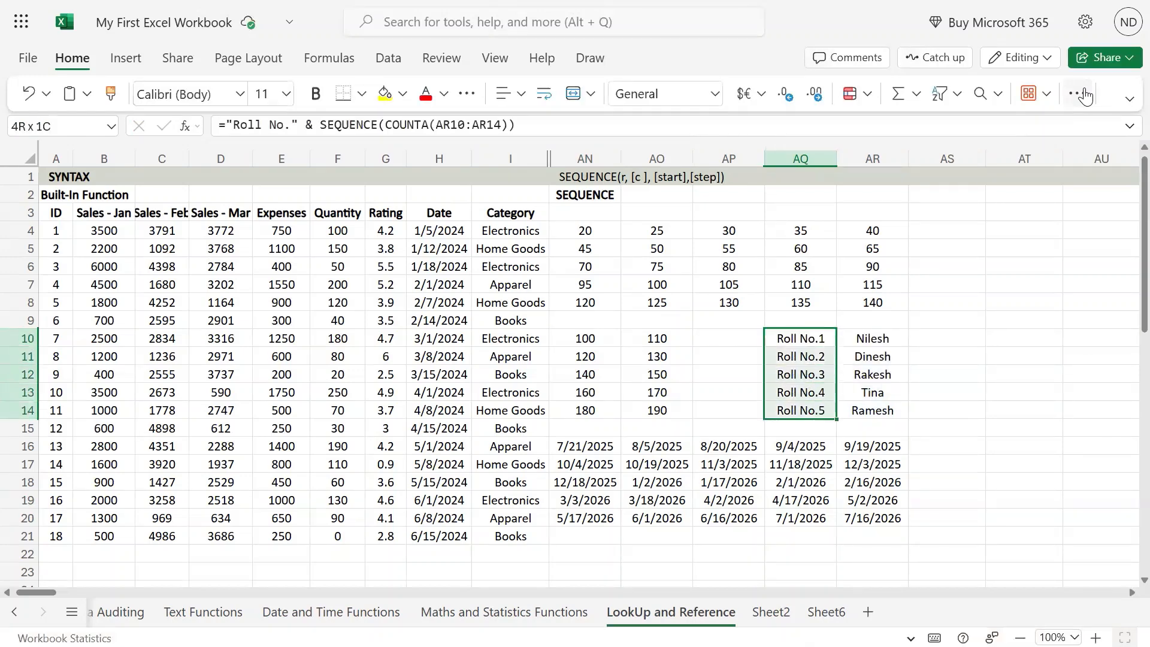
{"action": "key", "text": "shift+Right"}
{"action": "key", "text": "Right"}
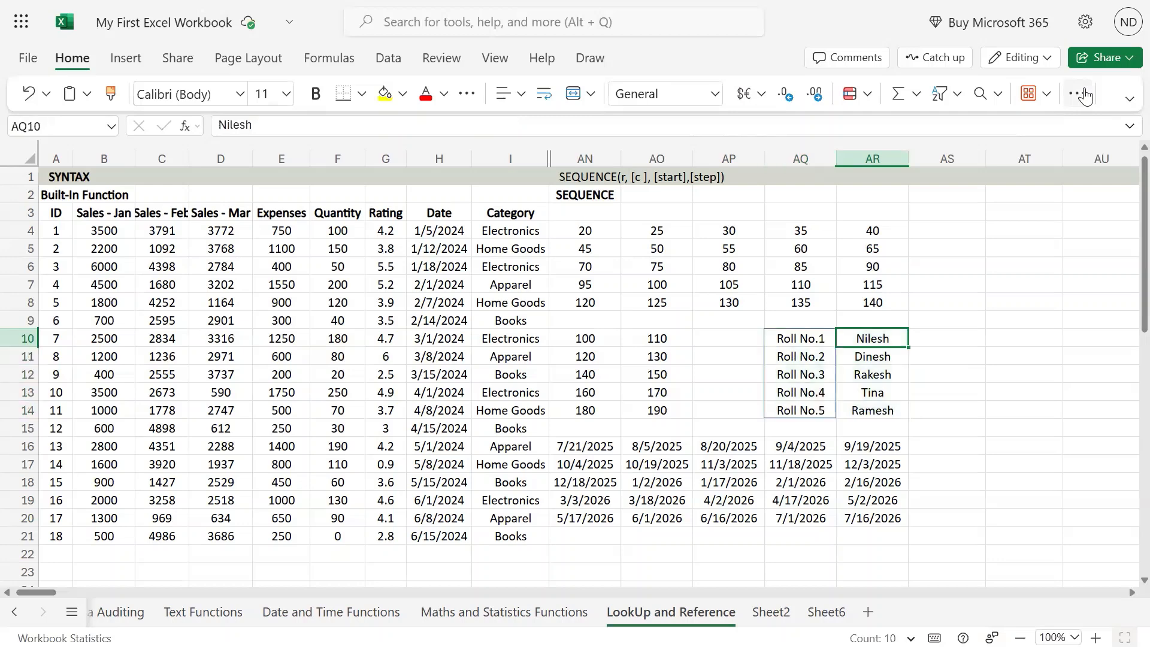
{"action": "key", "text": "ctrl+shift+Down"}
{"action": "key", "text": "Left"}
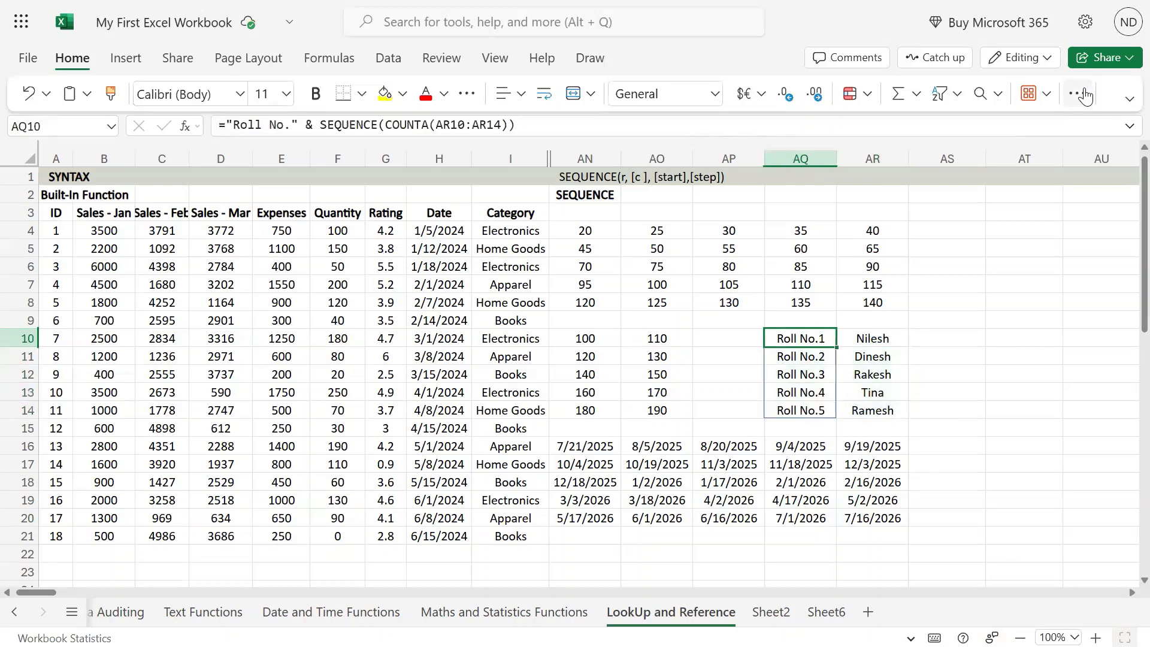
{"action": "key", "text": "ctrl+shift+Down"}
{"action": "key", "text": "Up"}
{"action": "key", "text": "Down"}
Review the parts of the AQ10 formula, from the "Roll No." text to the SEQUENCE function, keeping the formula as is
{"action": "key", "text": "F2"}
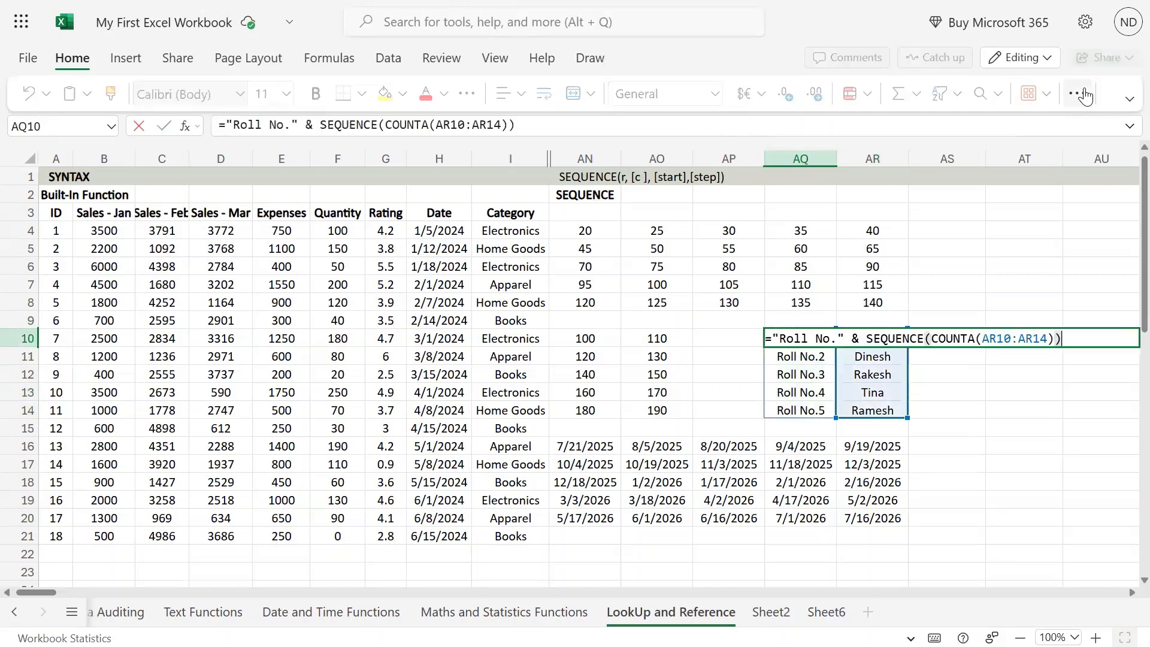
{"action": "key", "text": "Left"}
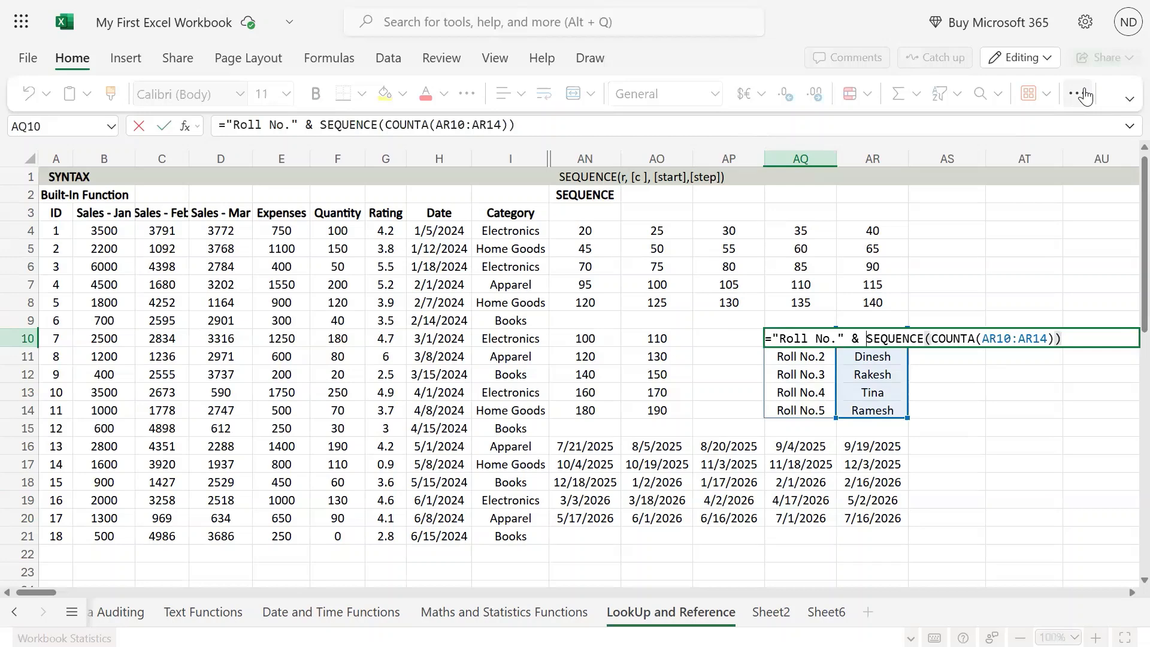
{"action": "key", "text": "Left"}
{"action": "key", "text": "Left"}
{"action": "key", "text": "Left"}
{"action": "key", "text": "shift+Left"}
{"action": "key", "text": "shift+Left"}
{"action": "key", "text": "shift+Left"}
{"action": "key", "text": "shift+Left"}
{"action": "key", "text": "shift+Left"}
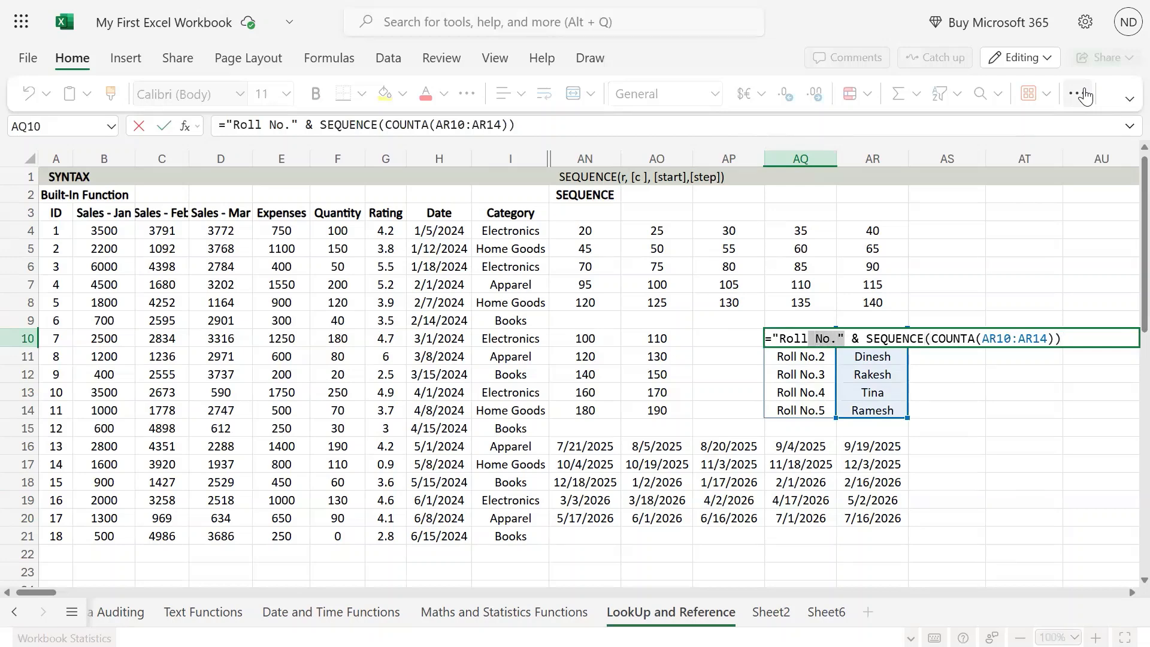
{"action": "key", "text": "shift+Left"}
{"action": "key", "text": "shift+Left"}
{"action": "key", "text": "Right"}
{"action": "key", "text": "Right"}
Compare the counted name range AR10:AR14 with the roll numbers in AQ10:AQ14, and select the first SEQUENCE result in AN4
{"action": "key", "text": "Right"}
{"action": "key", "text": "Right"}
{"action": "key", "text": "Right"}
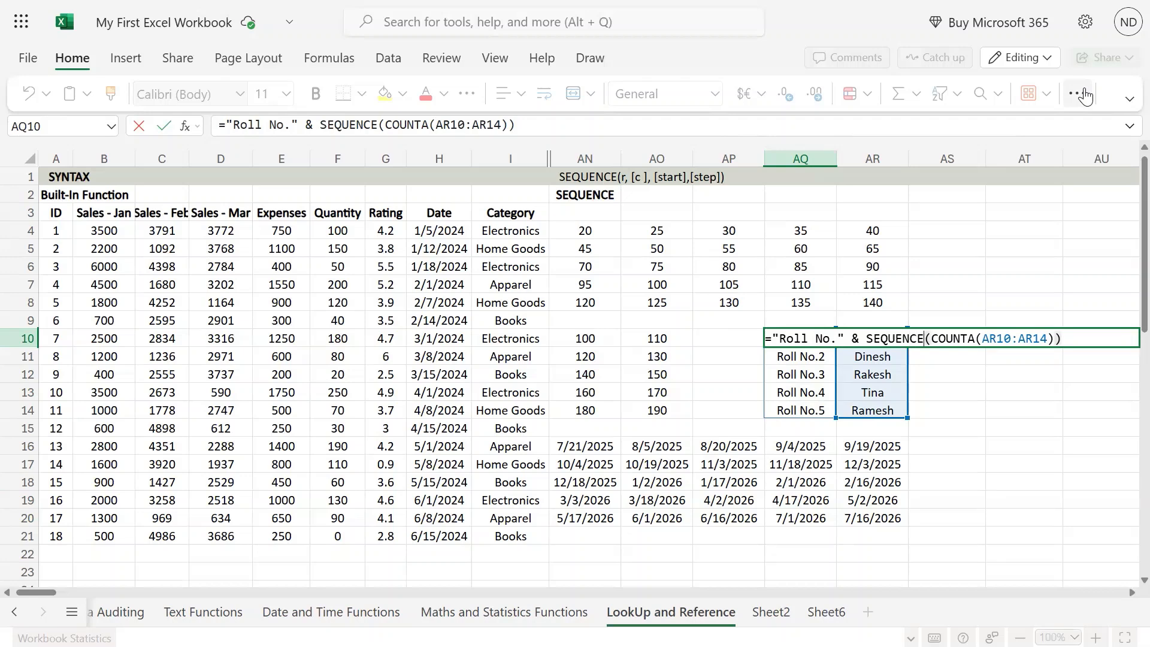
{"action": "key", "text": "ctrl+Return"}
{"action": "key", "text": "Right"}
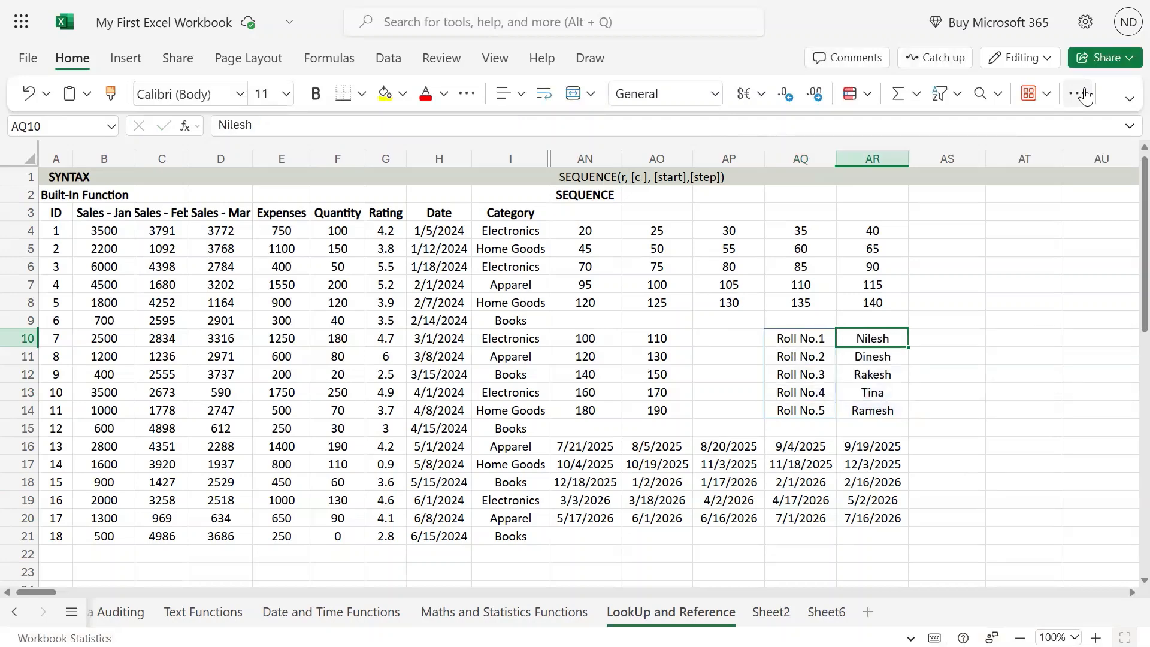
{"action": "key", "text": "ctrl+shift+Down"}
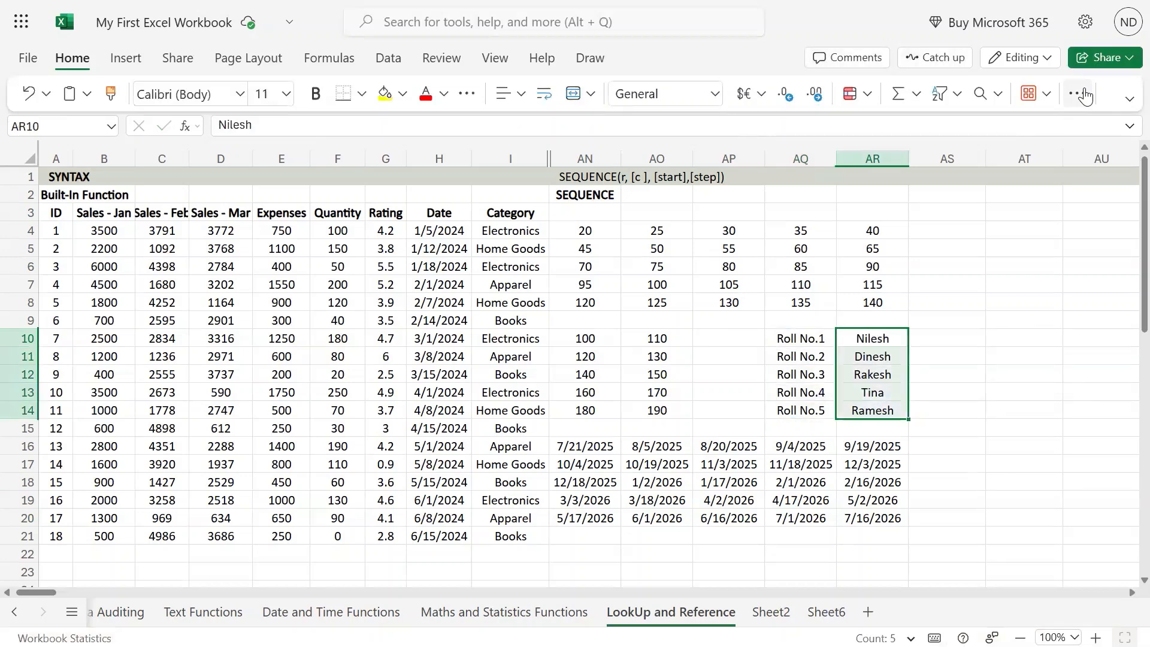
{"action": "key", "text": "Left"}
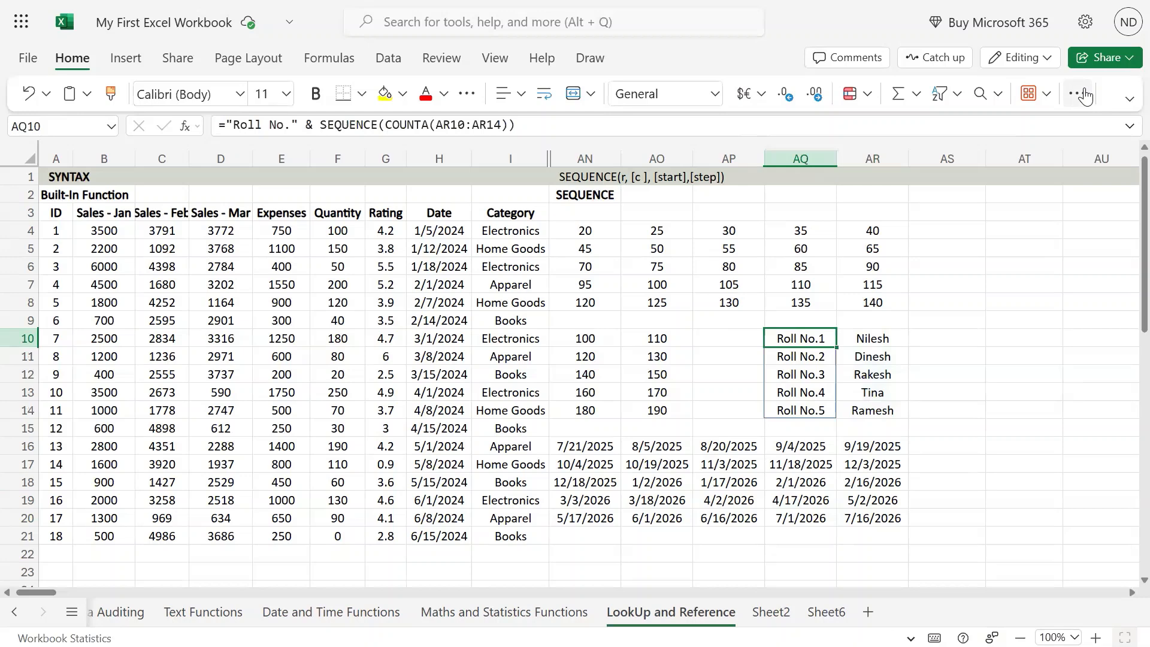
{"action": "key", "text": "ctrl+shift+Down"}
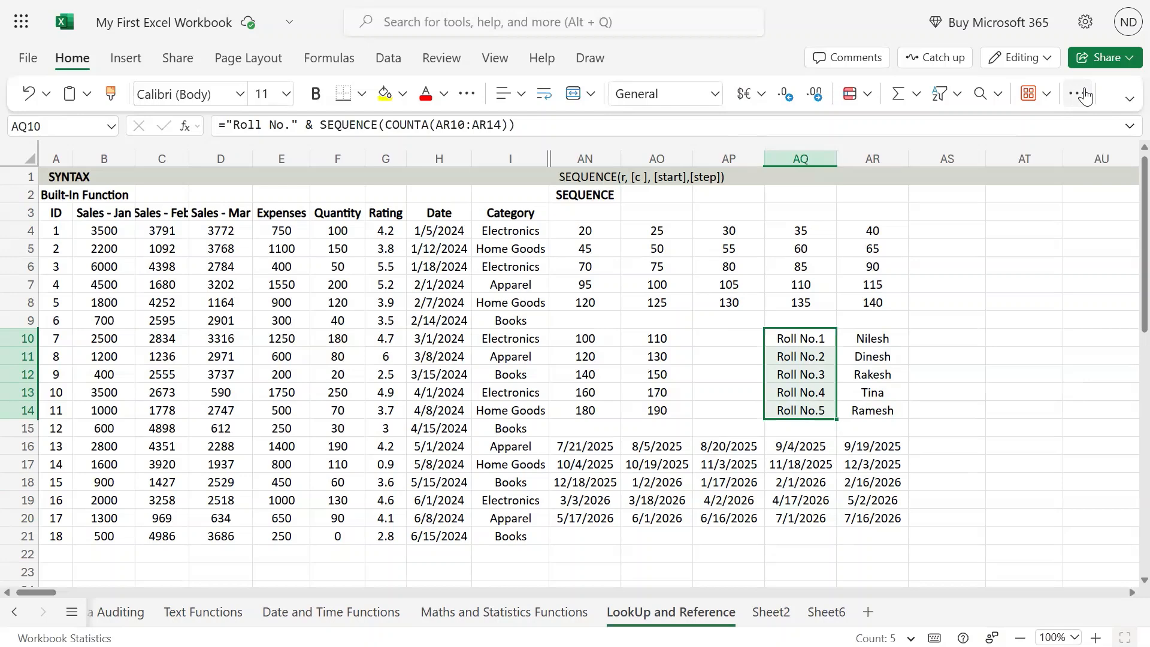
{"action": "mouse_move", "coordinate": [1131, 2]}
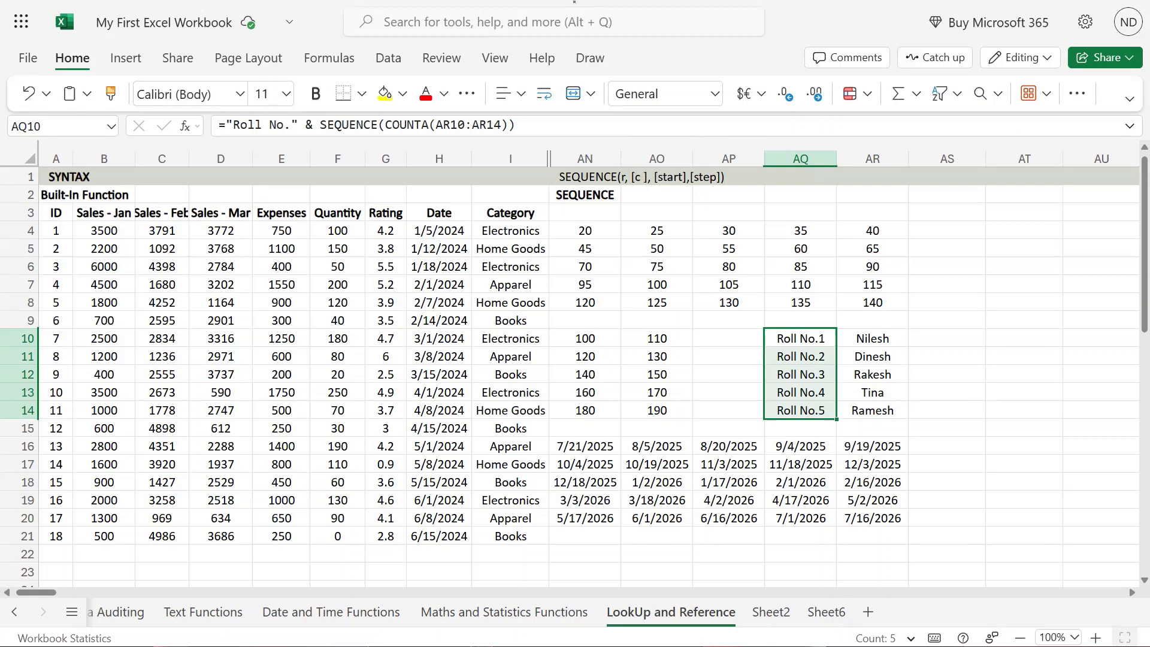
{"action": "left_click", "coordinate": [593, 227]}
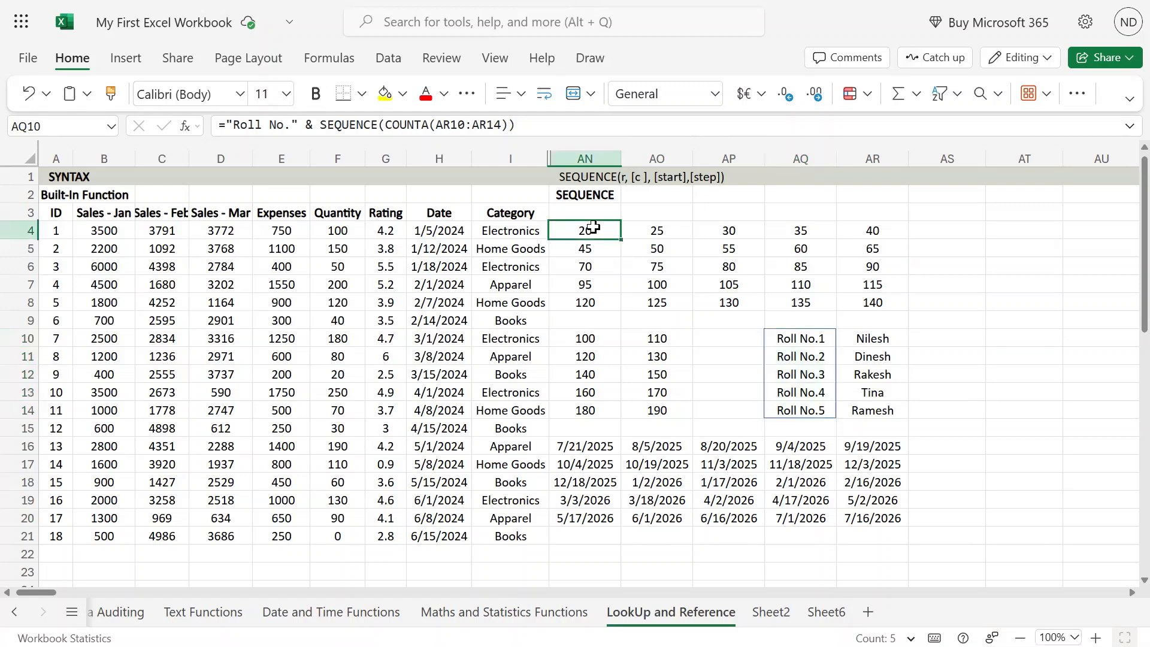